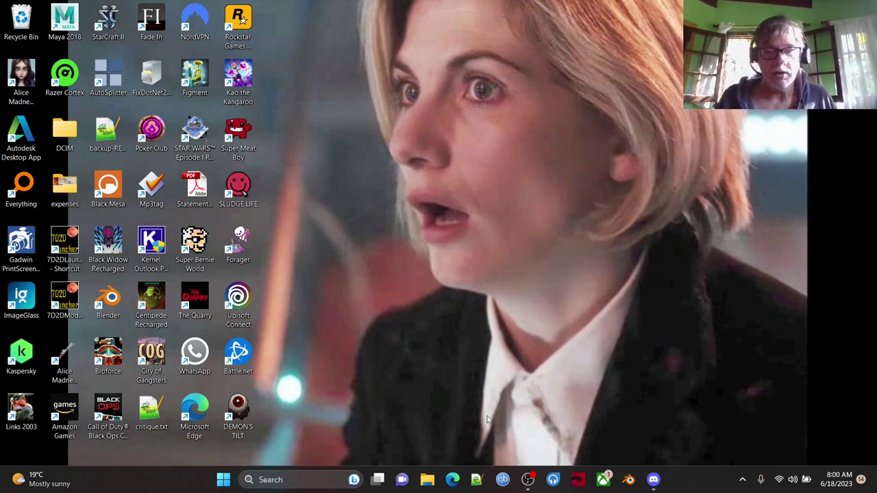
# - Launch Edge and open Google Drive from the Google apps menu in a new tab
pyautogui.click(452, 479)
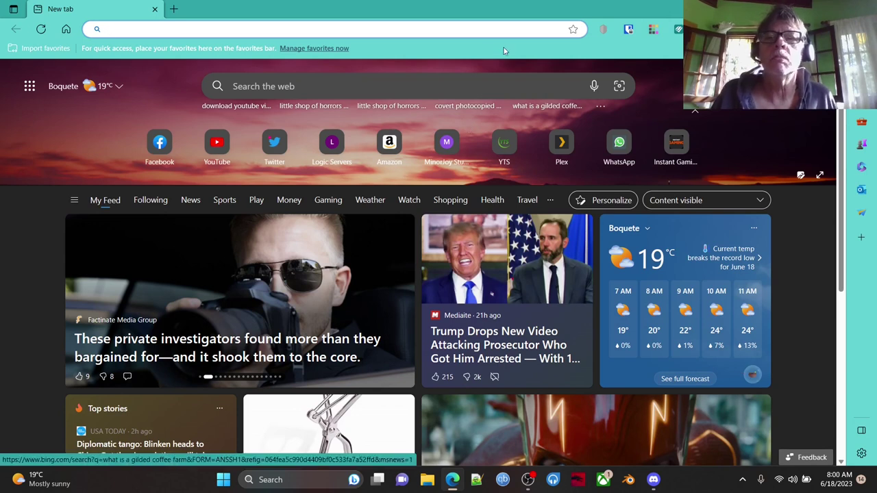
pyautogui.click(652, 30)
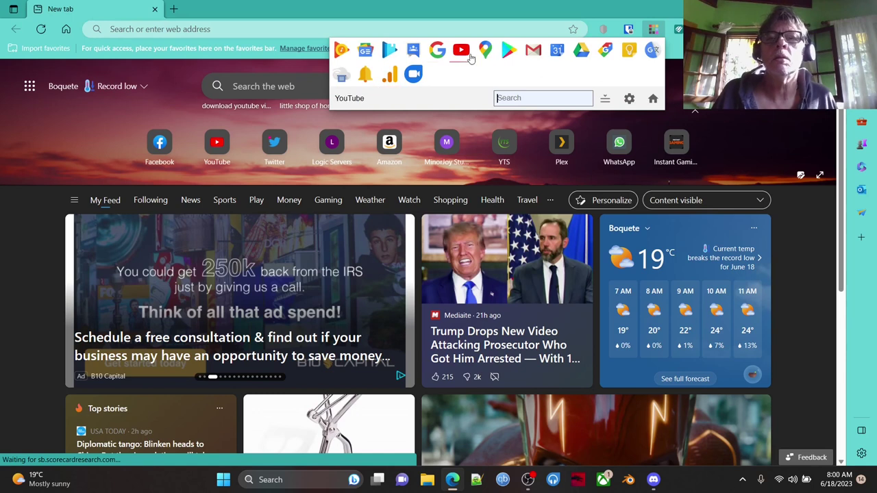
pyautogui.click(581, 53)
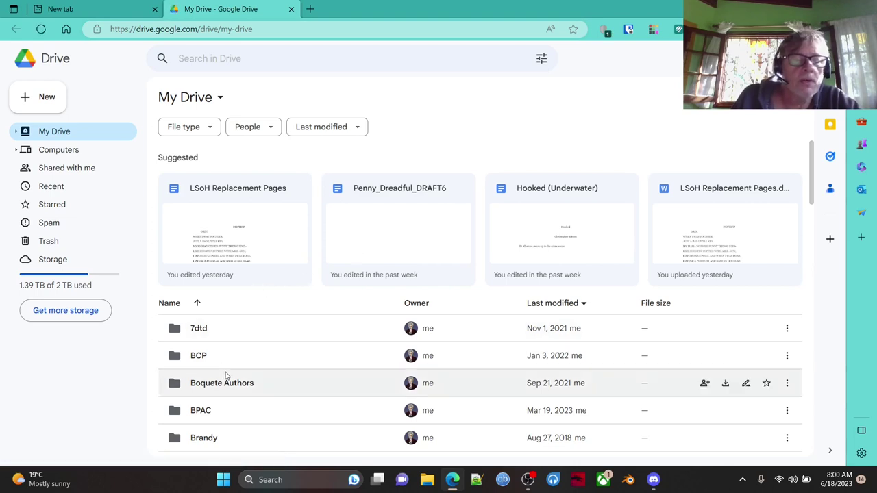
# - From Starred, open Penny Dreadful, glance into Beta Readers, then open the Drafts folder
pyautogui.scroll(-2, 229, 376)
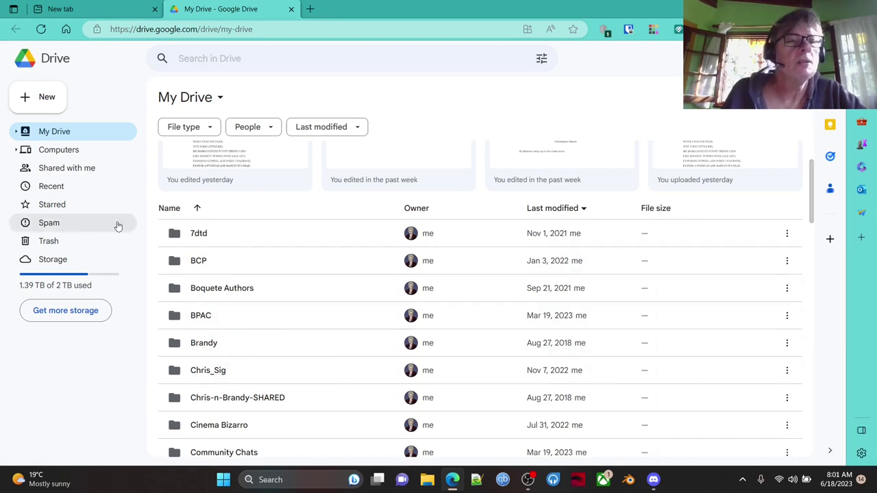
pyautogui.click(52, 206)
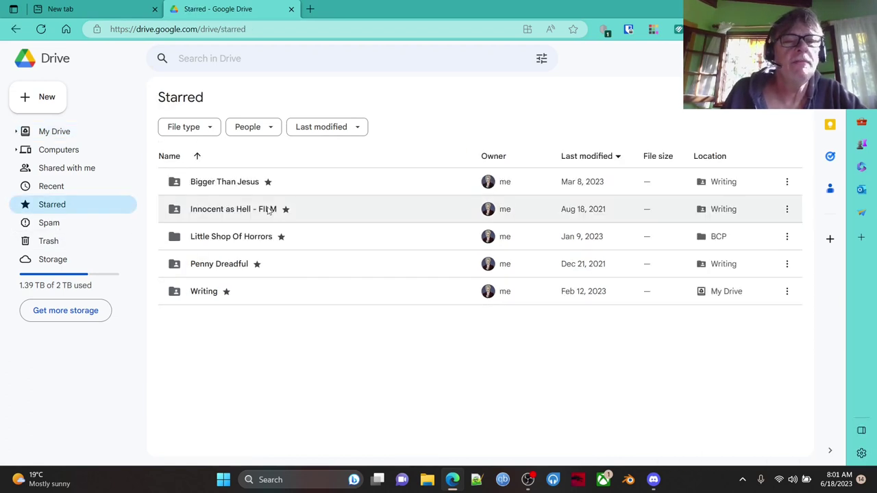
pyautogui.click(223, 272)
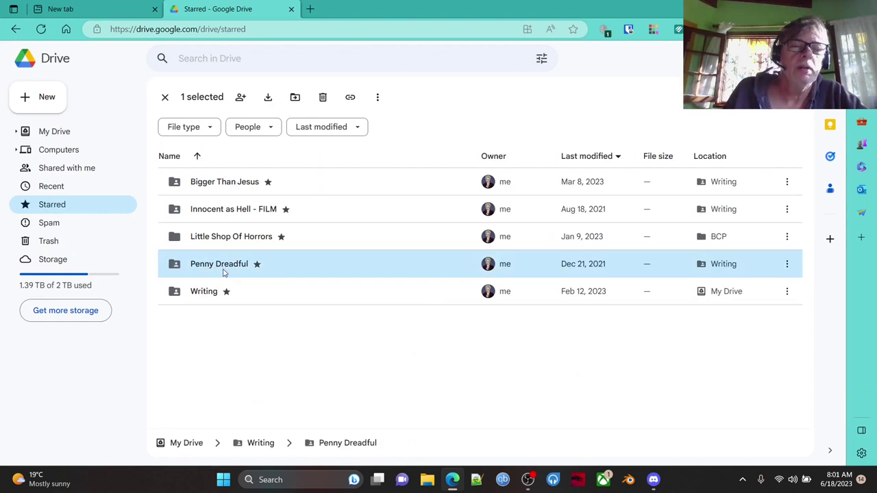
pyautogui.doubleClick(222, 272)
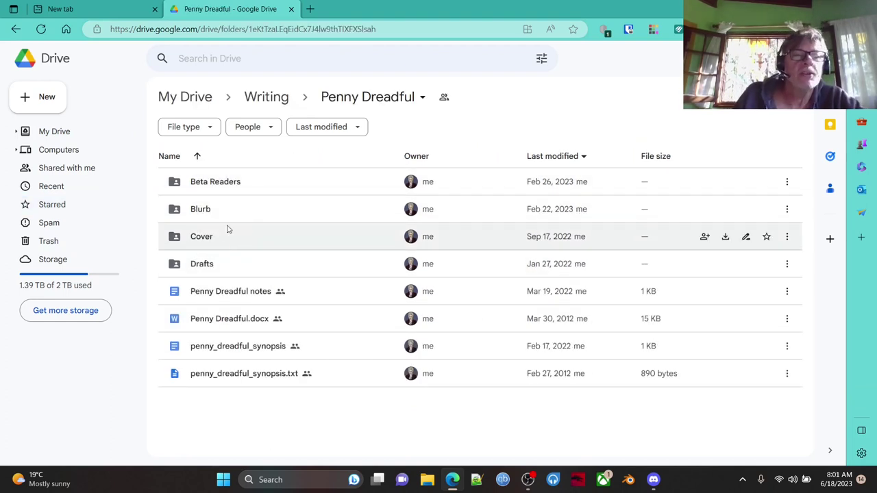
pyautogui.doubleClick(232, 183)
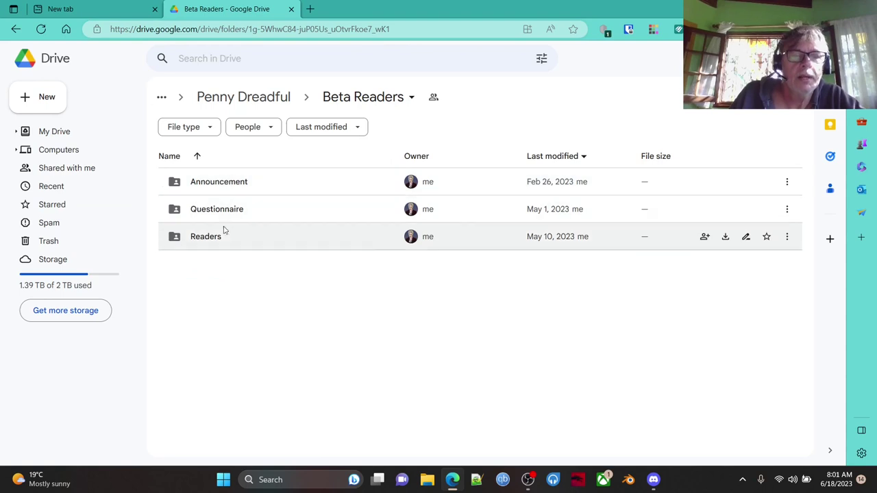
pyautogui.hotkey('alt', 'Left')
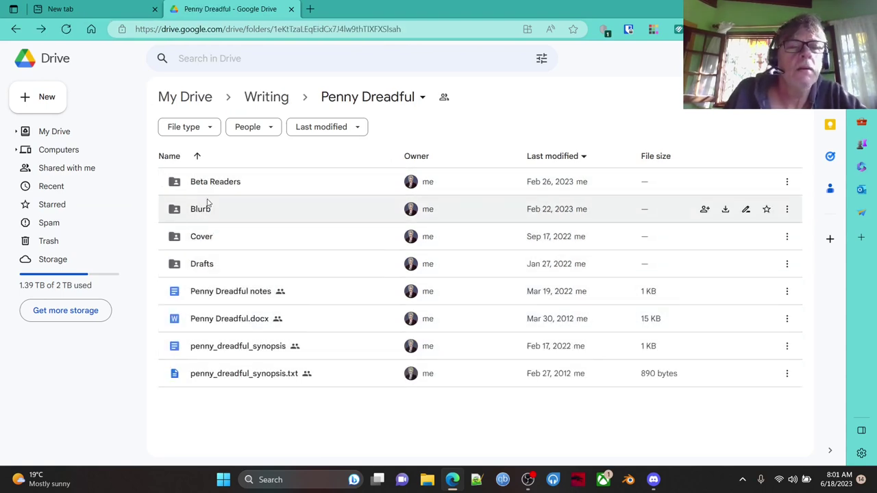
pyautogui.doubleClick(204, 265)
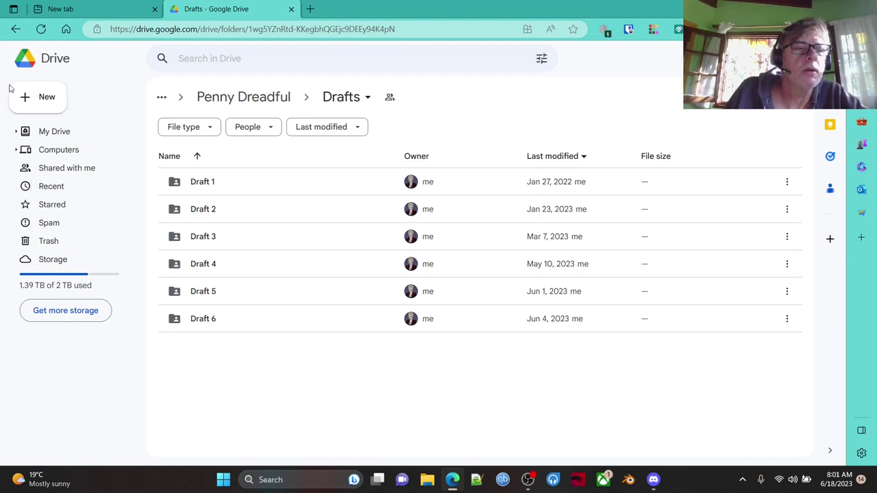
# - Start a folder upload of a new local 'Draft 7' folder, then cancel the empty upload
pyautogui.click(44, 98)
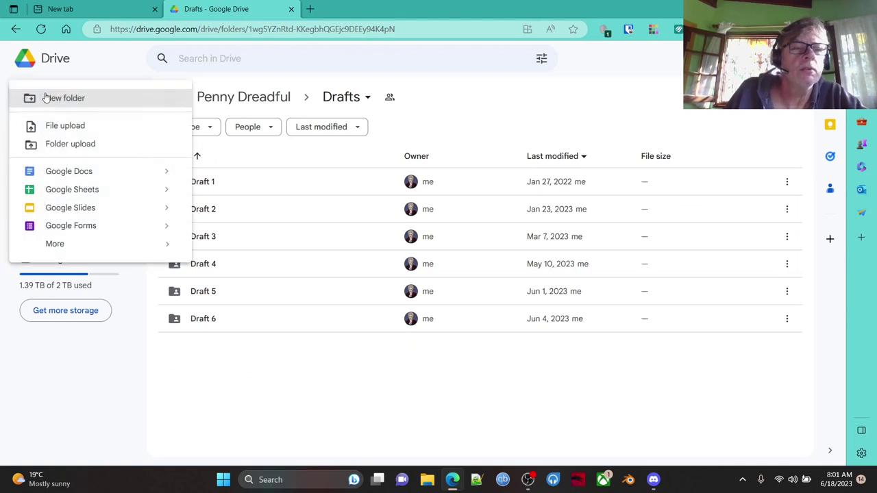
pyautogui.click(96, 145)
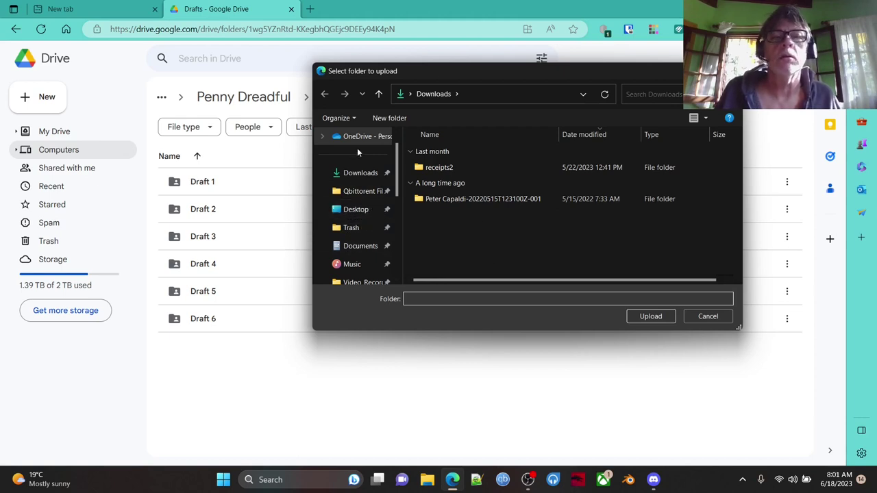
pyautogui.click(395, 122)
pyautogui.write('Draft 7')
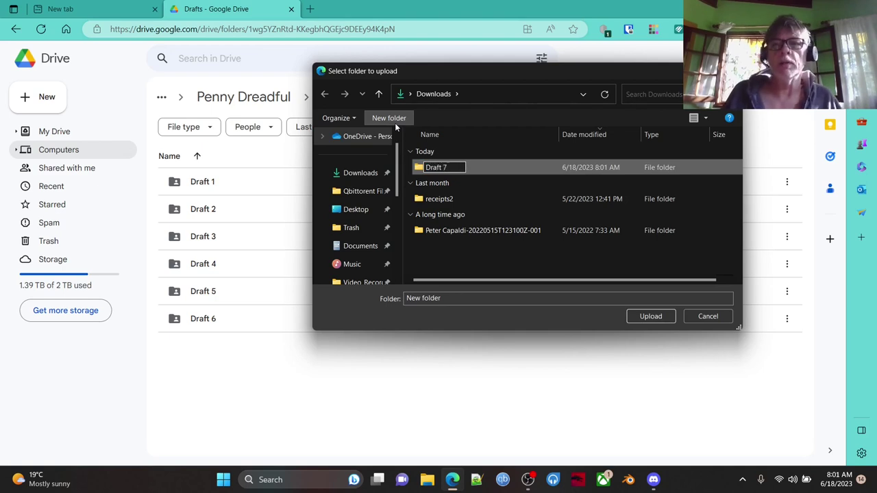
pyautogui.click(535, 167)
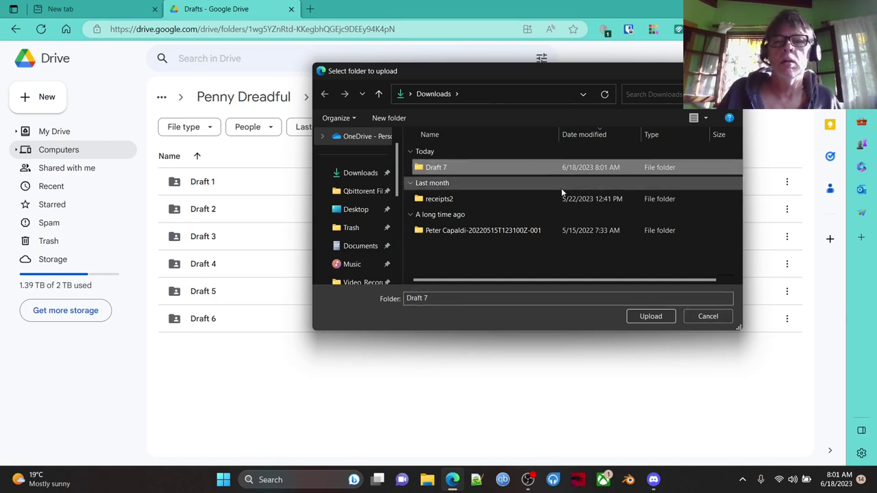
pyautogui.click(656, 317)
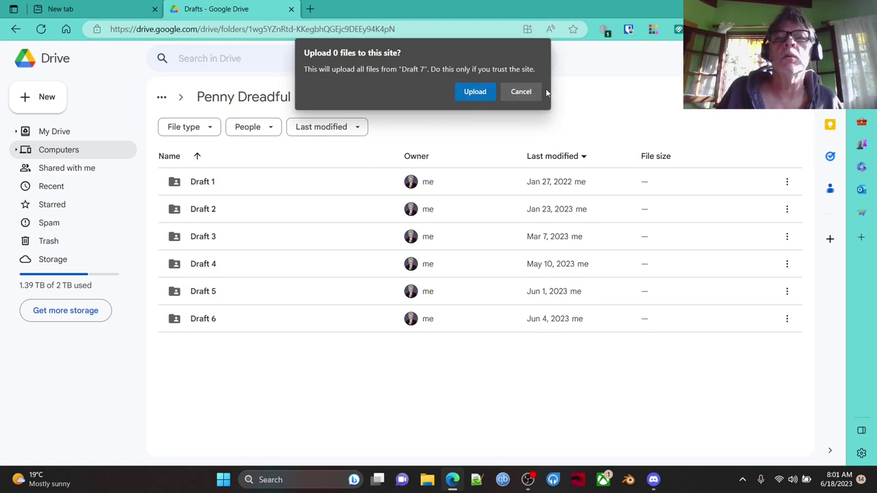
pyautogui.click(523, 92)
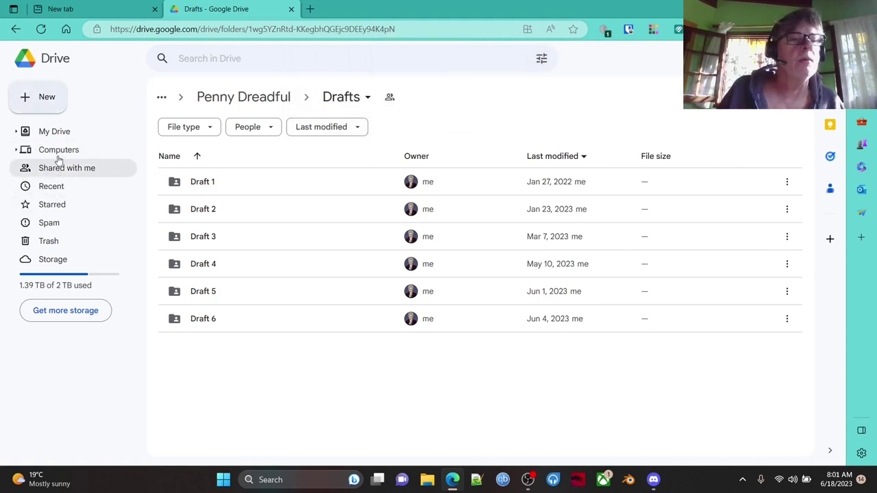
# - Create a new folder named Draft 7 inside Drafts
pyautogui.click(50, 103)
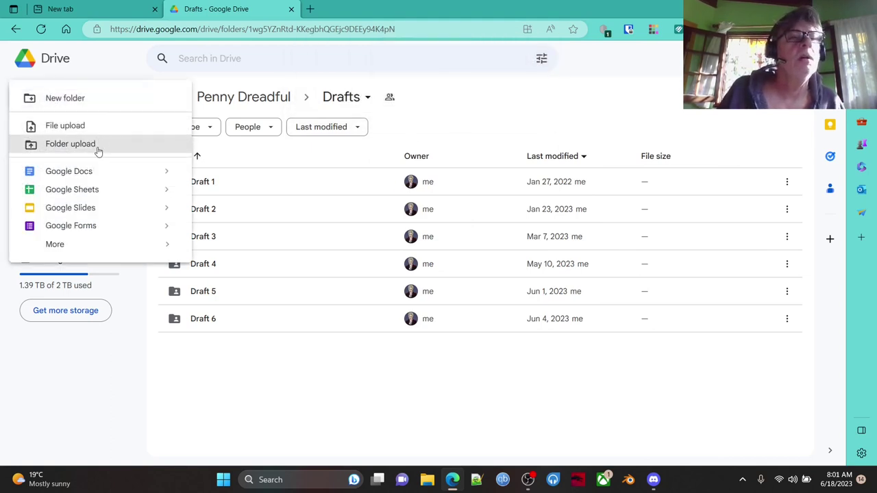
pyautogui.click(95, 100)
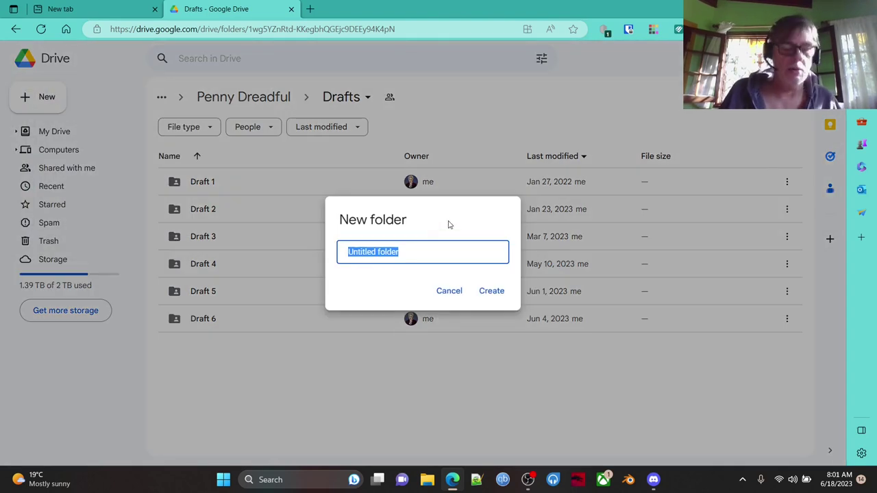
pyautogui.write('Draft 7')
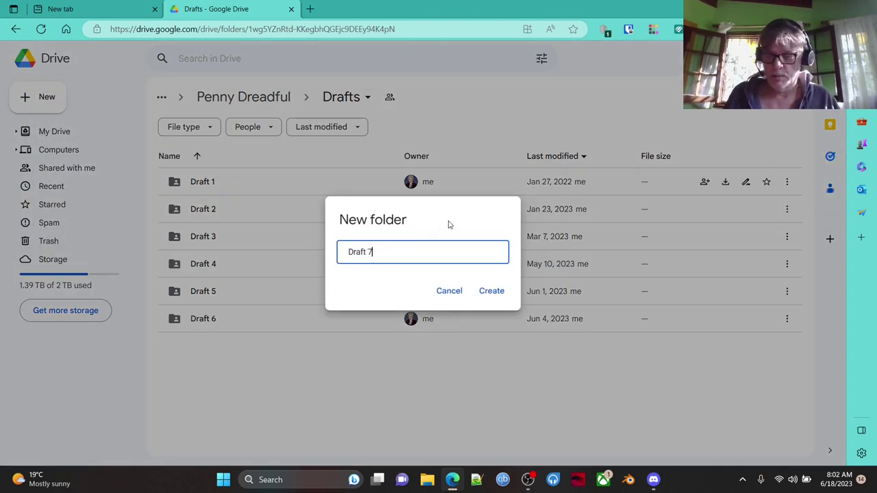
pyautogui.press('Return')
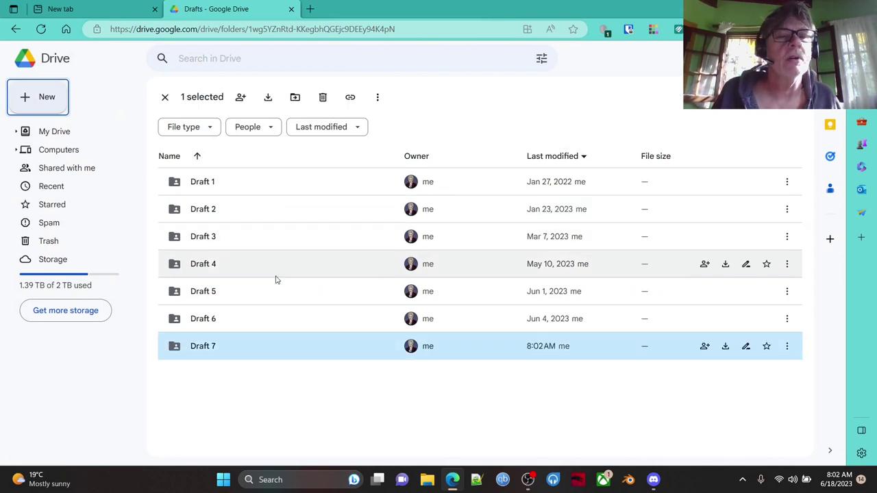
# - In the Draft 6 folder, make a copy of Penny_Dreadful_DRAFT6
pyautogui.doubleClick(205, 322)
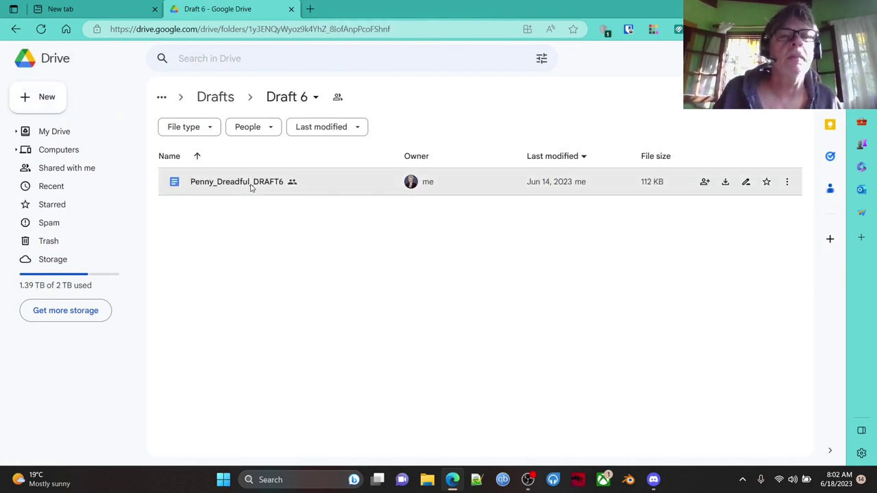
pyautogui.rightClick(250, 185)
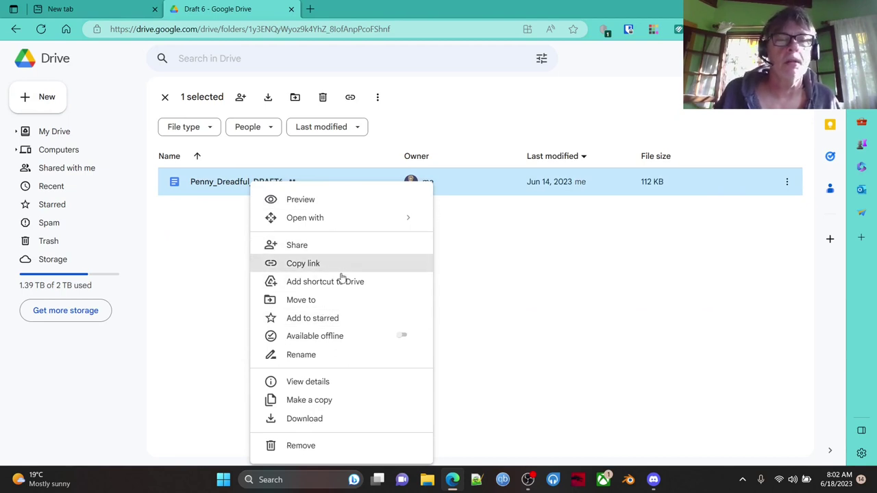
pyautogui.click(324, 407)
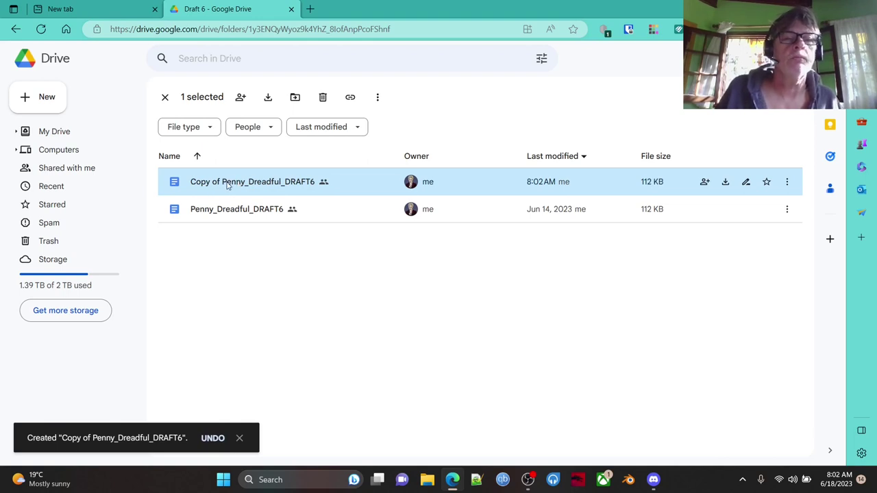
# - Rename the copy to Penny_Dreadful_DRAFT7, dropping the 'Copy of' prefix
pyautogui.rightClick(228, 185)
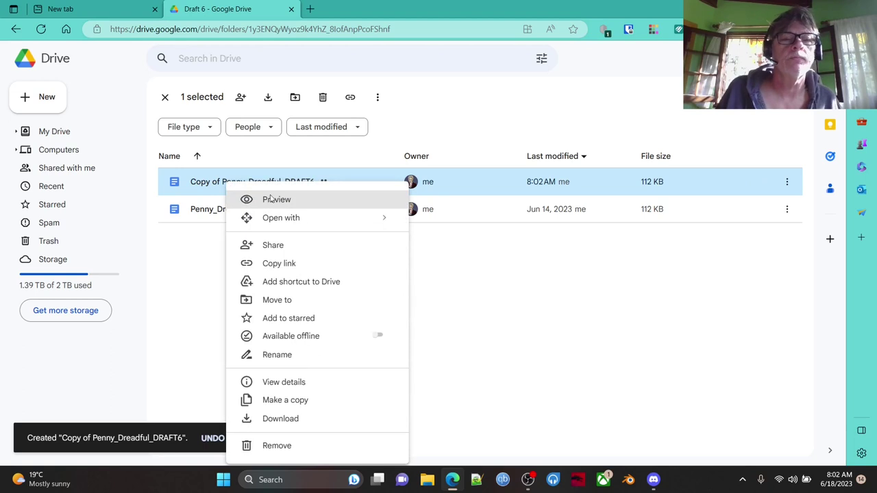
pyautogui.click(298, 354)
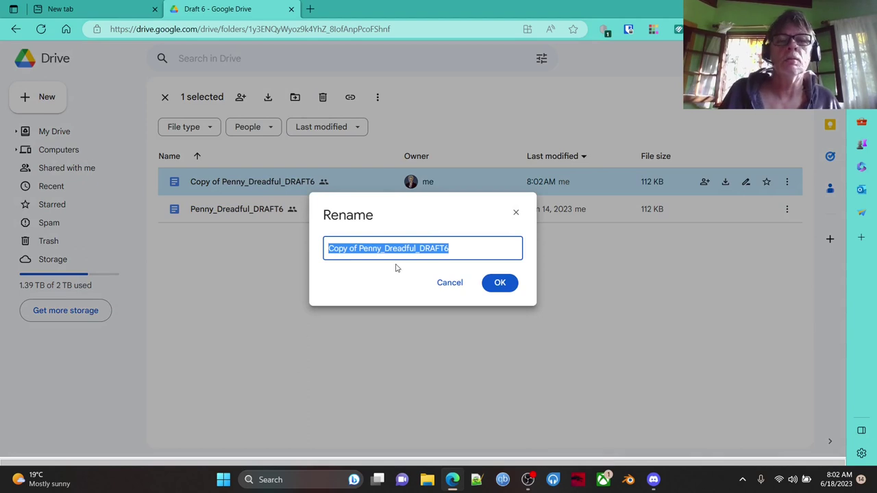
pyautogui.click(359, 248)
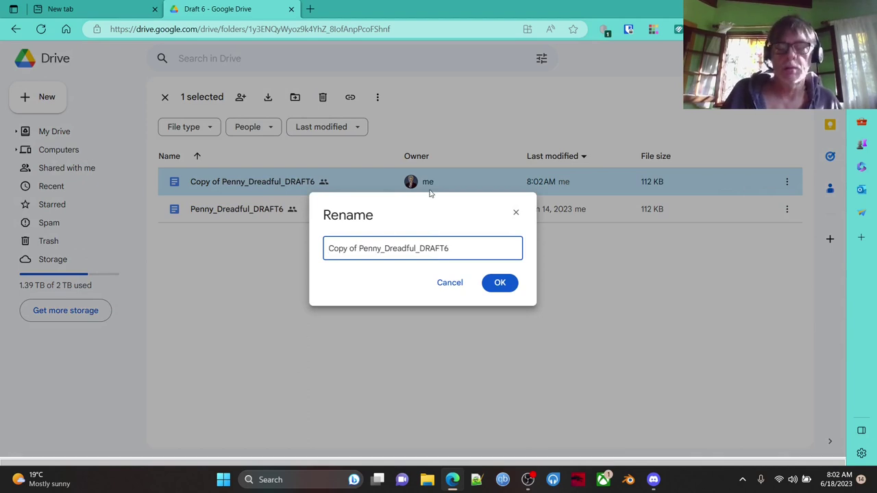
pyautogui.press('BackSpace')
pyautogui.press('BackSpace')
pyautogui.press('BackSpace')
pyautogui.press('BackSpace')
pyautogui.press('BackSpace')
pyautogui.press('BackSpace')
pyautogui.press('BackSpace')
pyautogui.press('BackSpace')
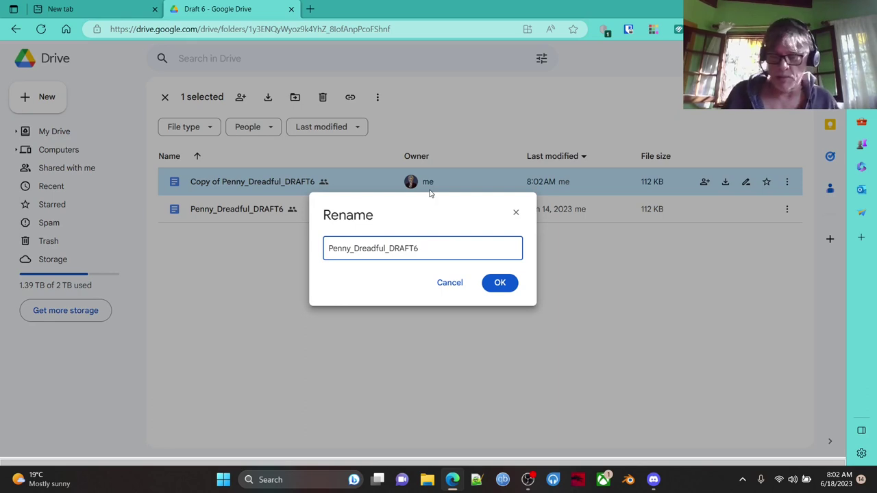
pyautogui.click(505, 284)
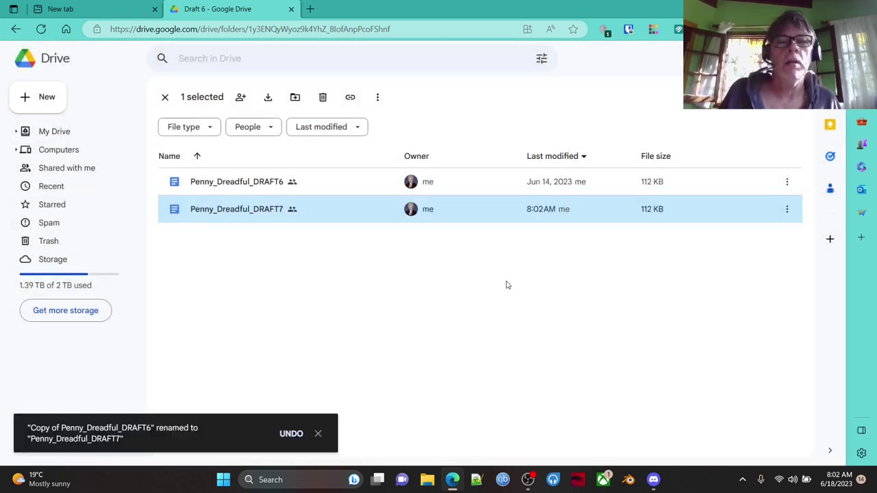
# - Move Penny_Dreadful_DRAFT7 into Drafts › Draft 7, accepting the sharing change
pyautogui.rightClick(233, 214)
pyautogui.moveTo(328, 217)
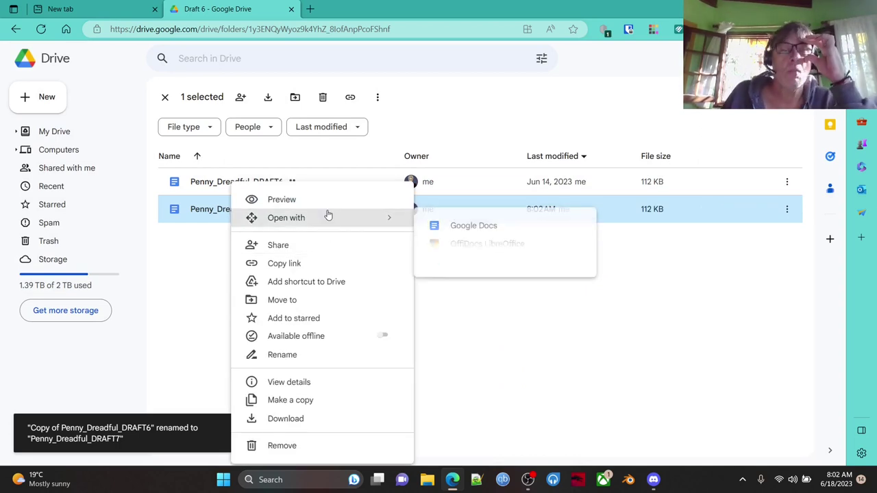
pyautogui.click(313, 304)
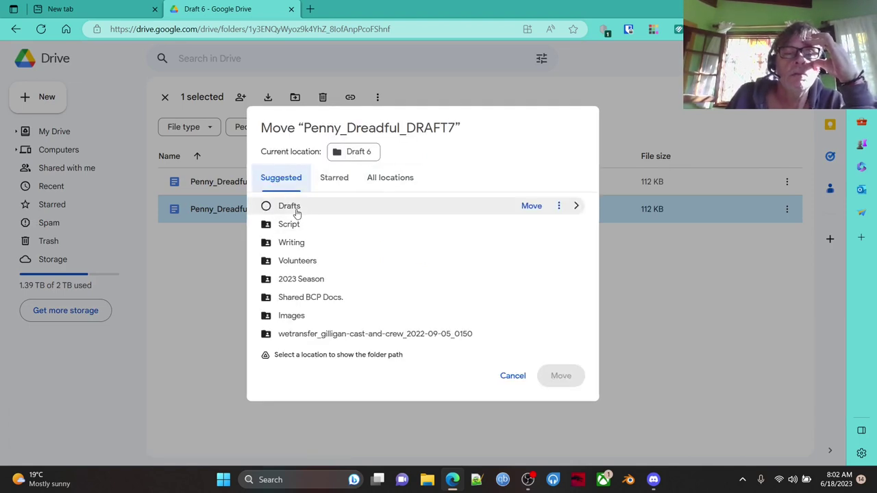
pyautogui.doubleClick(297, 214)
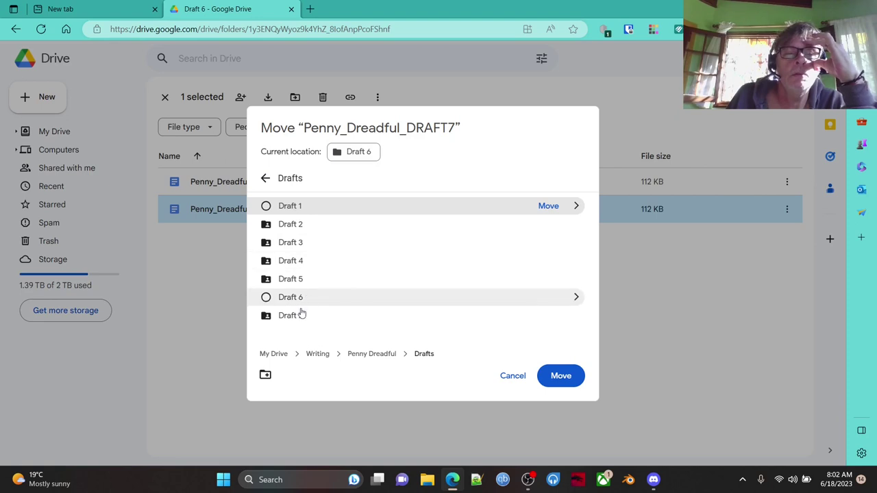
pyautogui.click(299, 317)
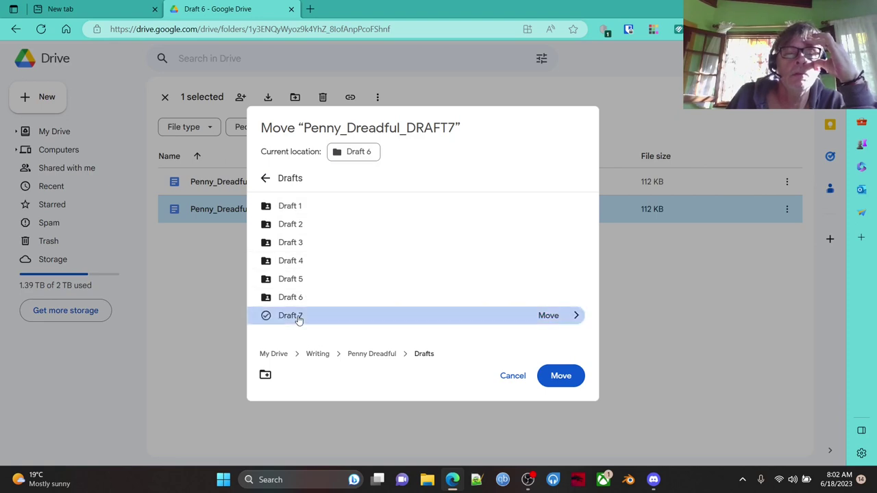
pyautogui.click(363, 315)
pyautogui.doubleClick(362, 315)
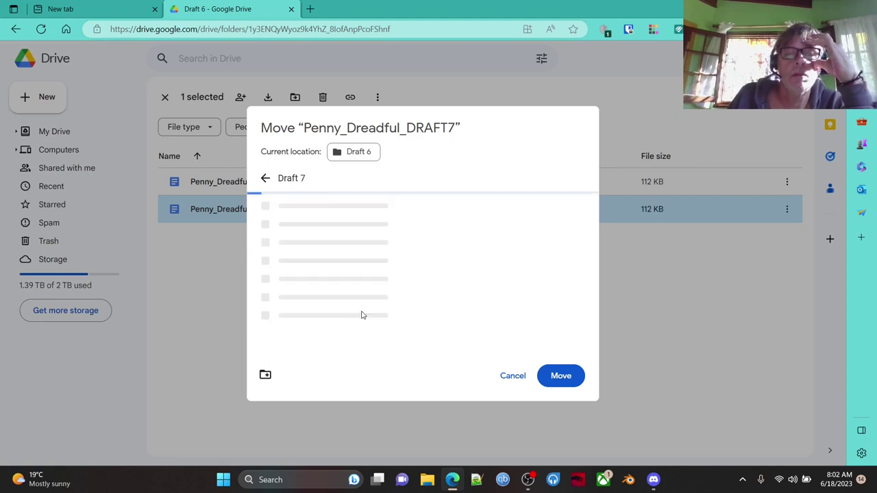
pyautogui.click(561, 378)
pyautogui.click(530, 292)
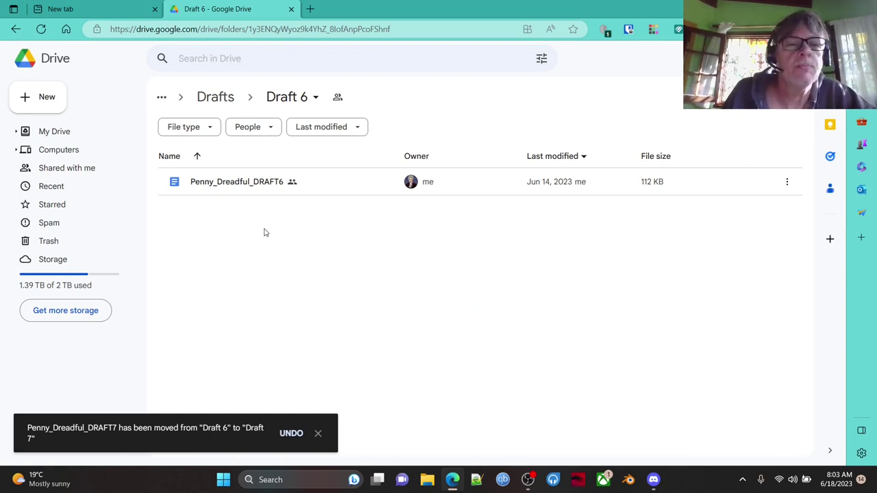
# - Go back to Drafts and open Penny_Dreadful_DRAFT5 from the Draft 5 folder
pyautogui.hotkey('alt', 'Left')
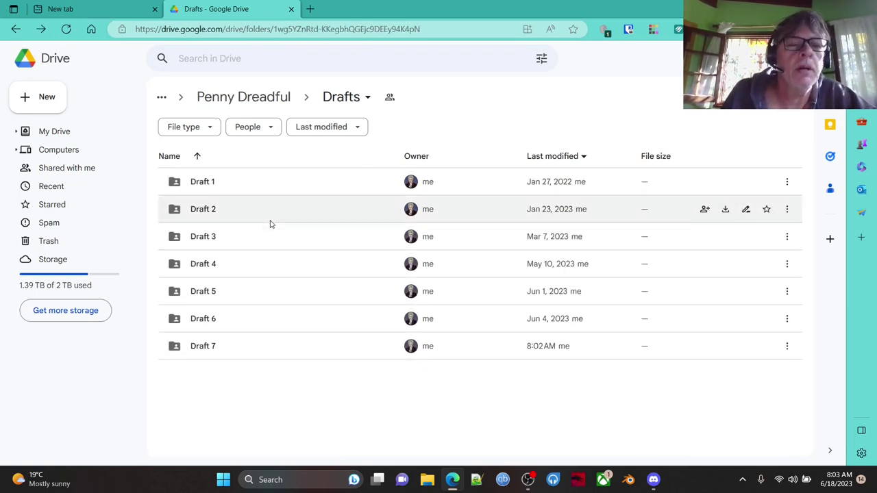
pyautogui.doubleClick(213, 291)
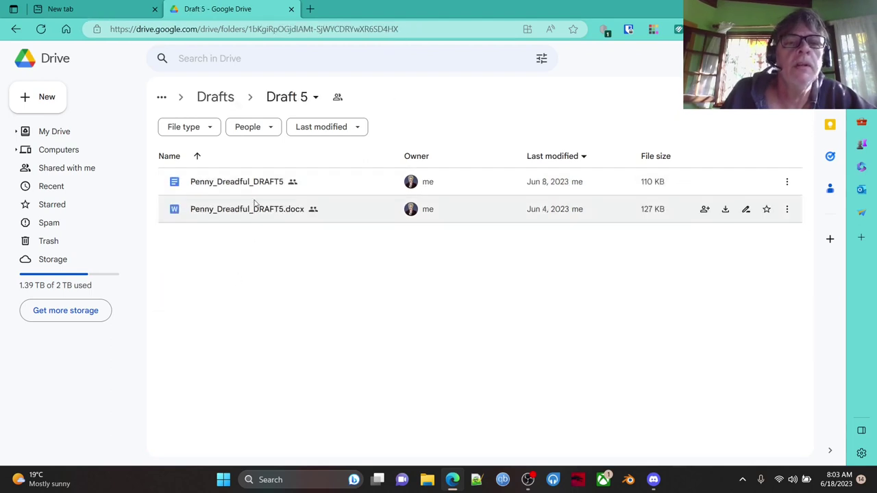
pyautogui.doubleClick(256, 191)
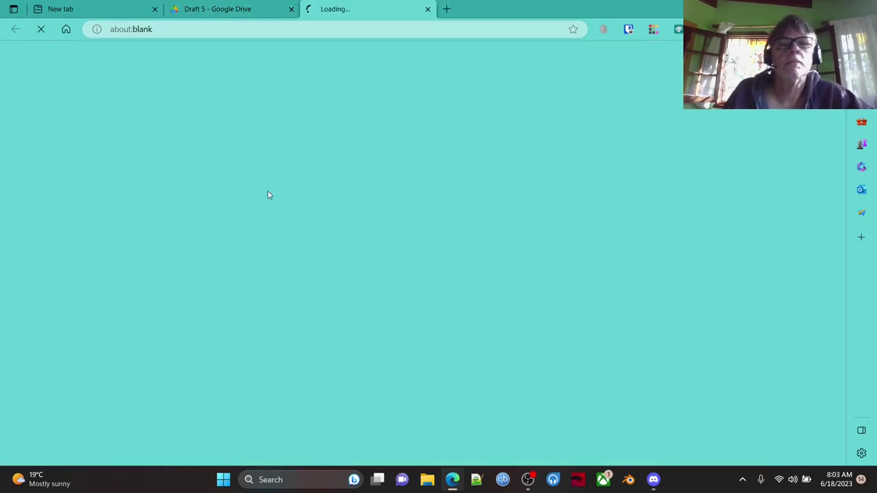
# - Scroll through the Penny_Dreadful_DRAFT5 prologue down to the cliff scene
pyautogui.scroll(-4, 292, 313)
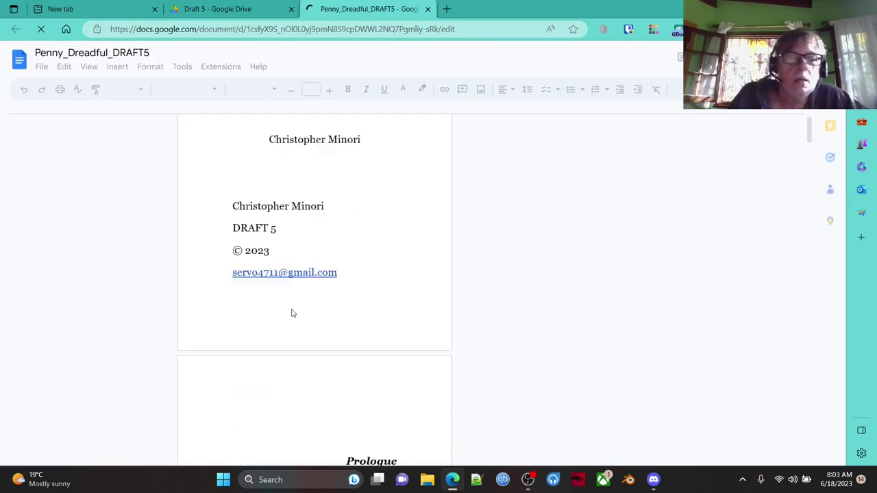
pyautogui.scroll(-10, 291, 313)
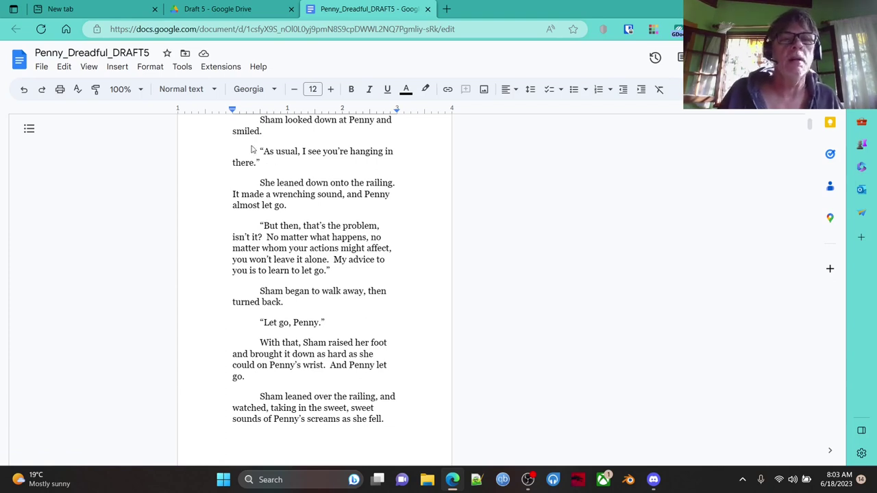
pyautogui.scroll(3, 317, 223)
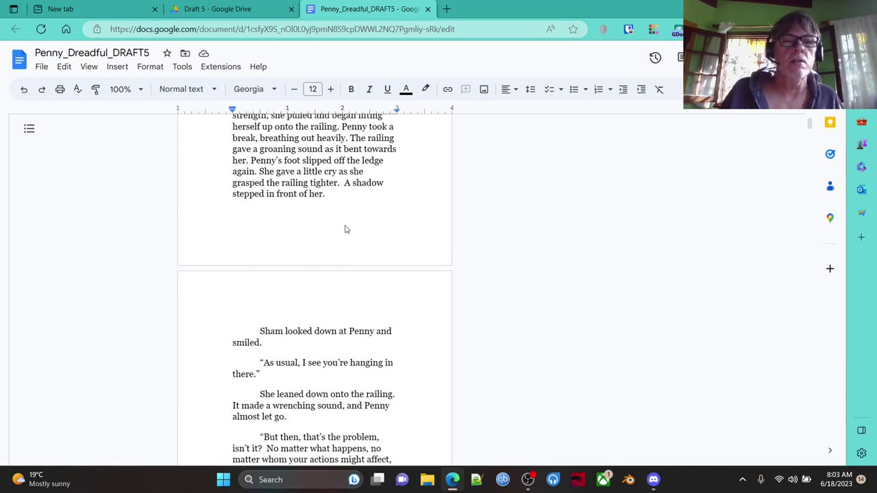
pyautogui.scroll(2, 347, 230)
pyautogui.scroll(-1, 349, 225)
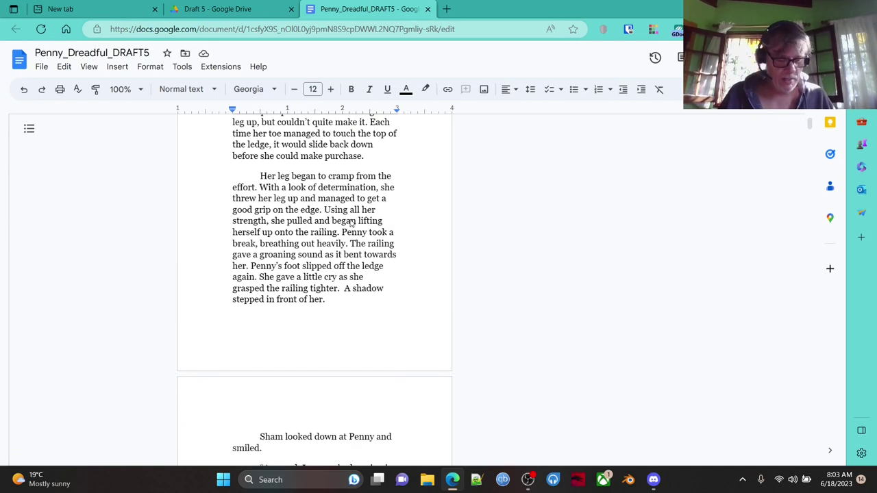
pyautogui.hotkey('ctrl', 'a')
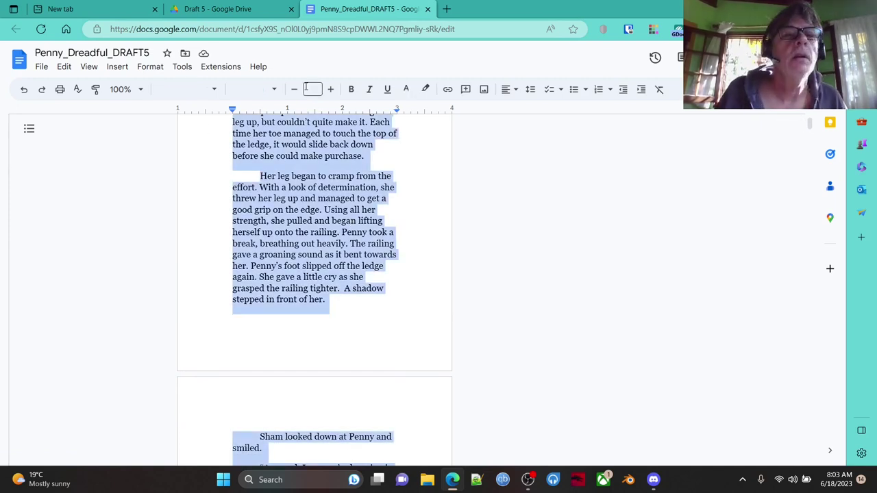
pyautogui.click(428, 229)
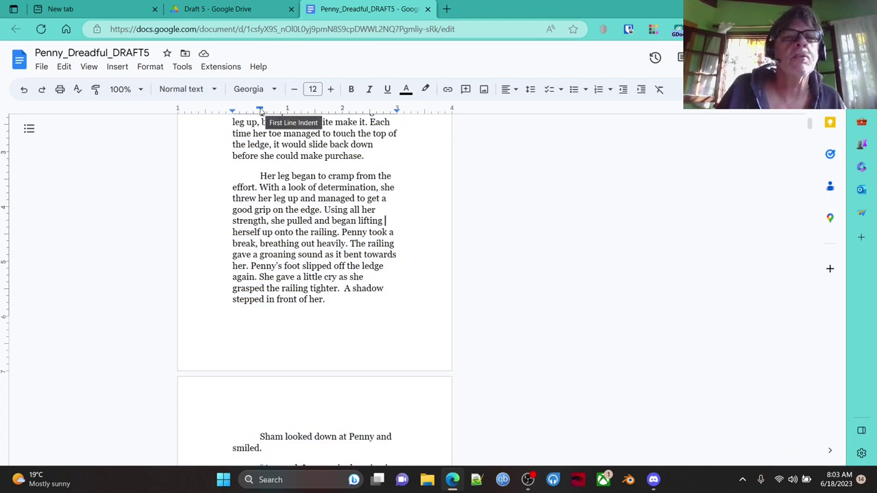
pyautogui.moveTo(259, 109)
pyautogui.mouseDown()
pyautogui.moveTo(233, 111)
pyautogui.moveTo(250, 110)
pyautogui.mouseUp()
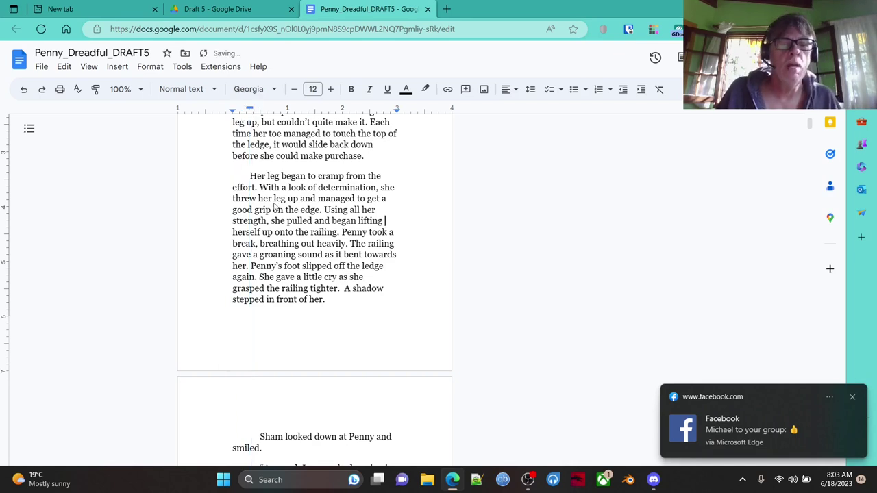
pyautogui.scroll(-10, 274, 246)
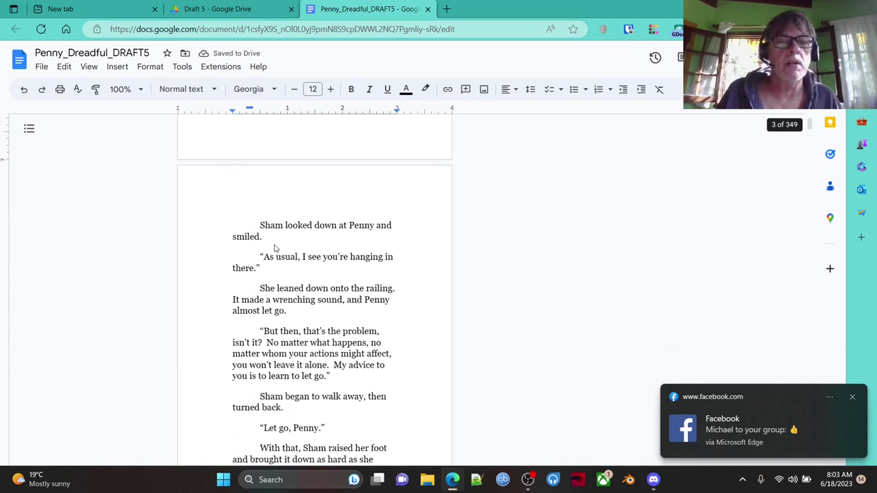
pyautogui.scroll(-10, 270, 248)
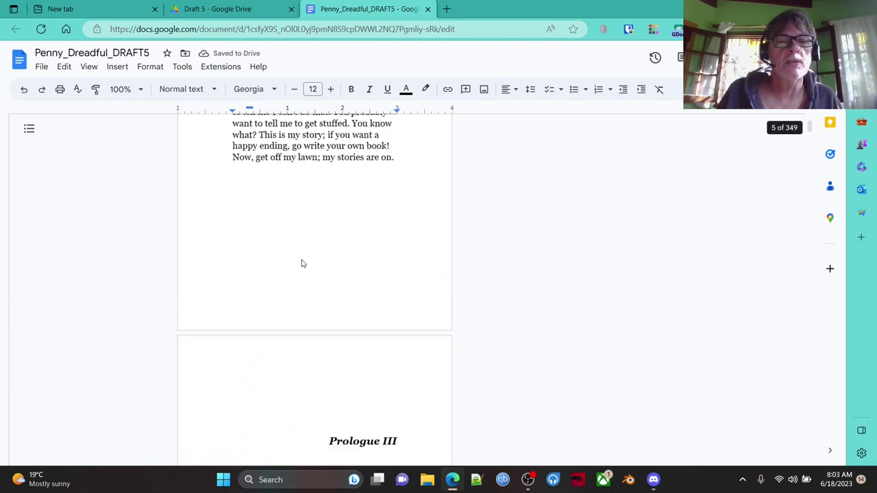
pyautogui.scroll(-4, 310, 261)
pyautogui.scroll(10, 313, 258)
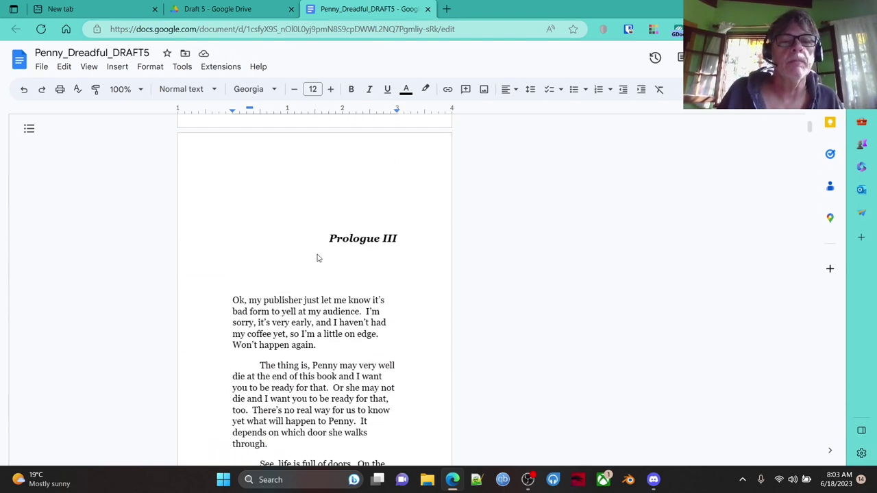
pyautogui.scroll(15, 315, 258)
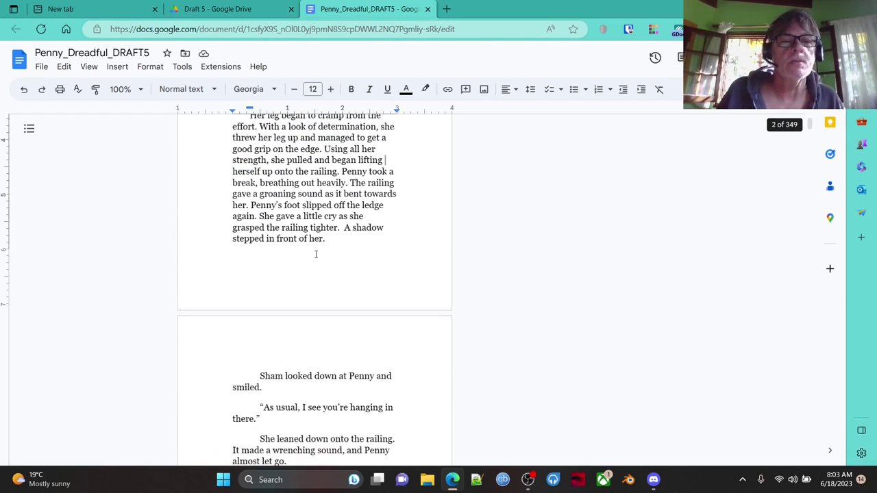
pyautogui.scroll(4, 315, 253)
pyautogui.scroll(-5, 319, 254)
pyautogui.press('Tab')
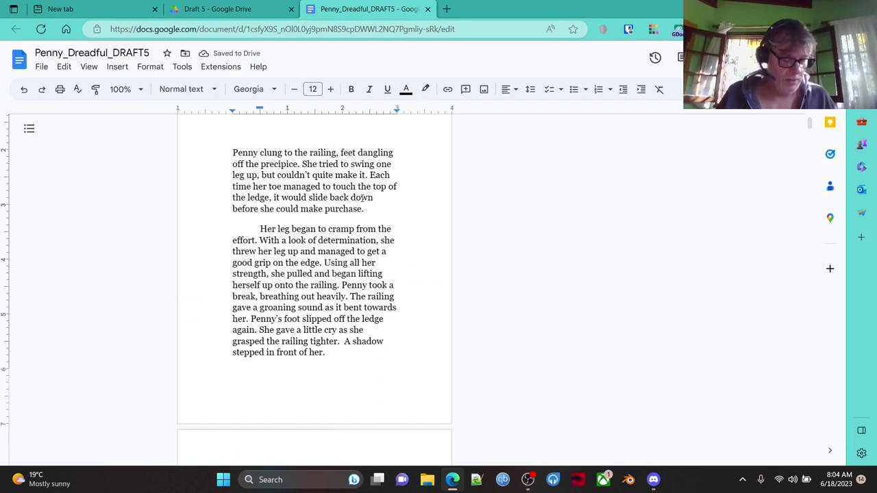
# - Select all text and apply Left indent 0 with a 0.3-inch first-line special indent
pyautogui.hotkey('ctrl', 'a')
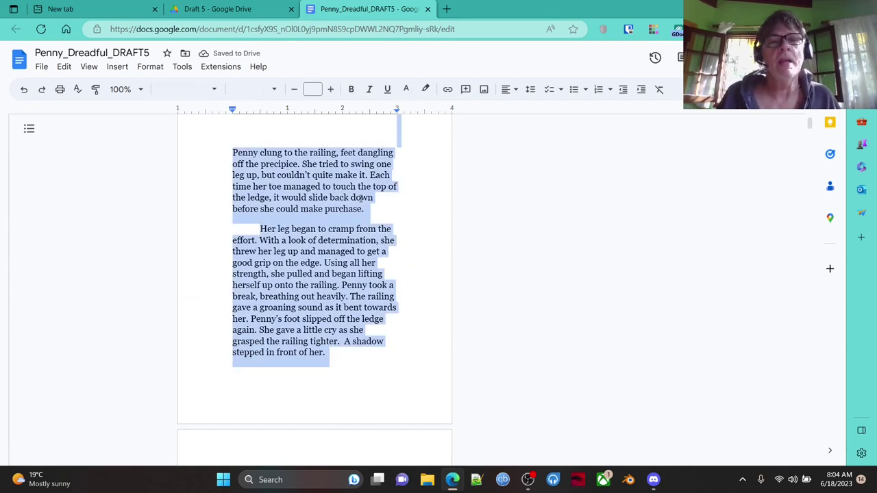
pyautogui.click(159, 68)
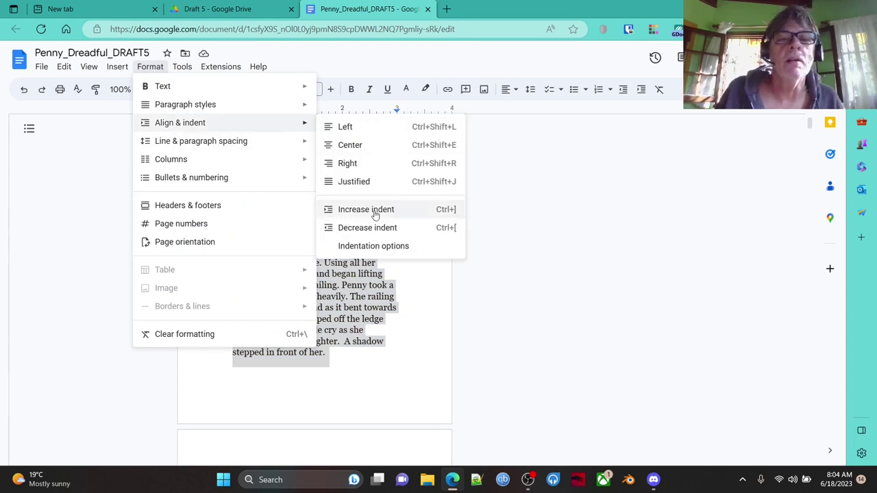
pyautogui.click(378, 245)
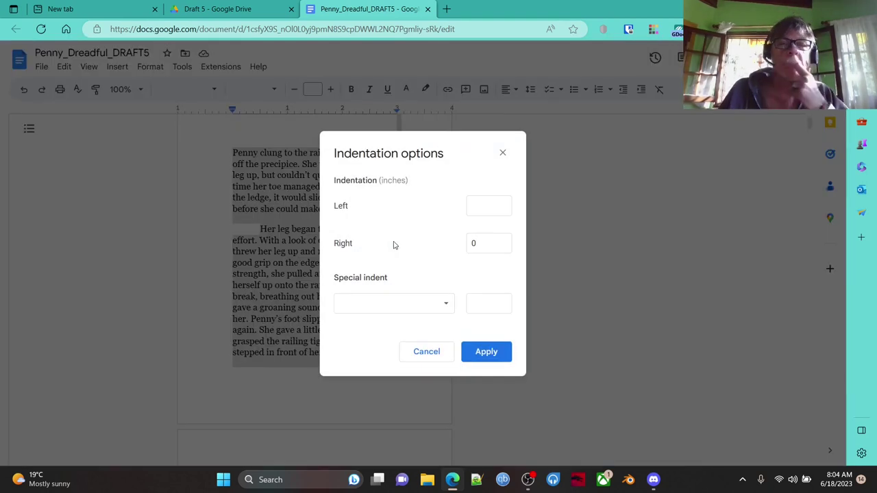
pyautogui.click(486, 206)
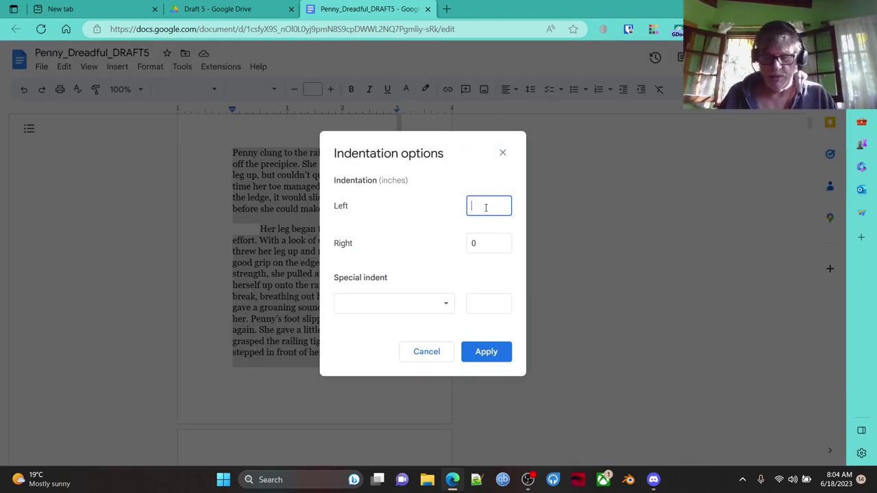
pyautogui.click(448, 306)
pyautogui.click(363, 323)
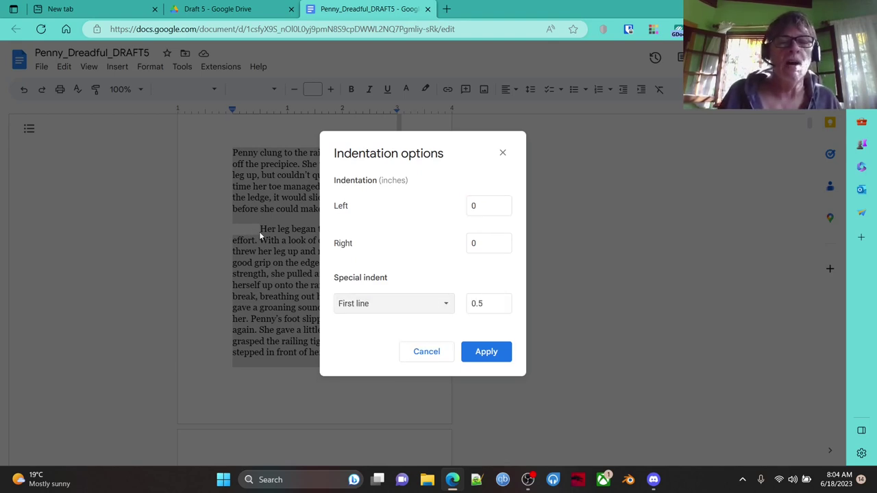
pyautogui.click(483, 304)
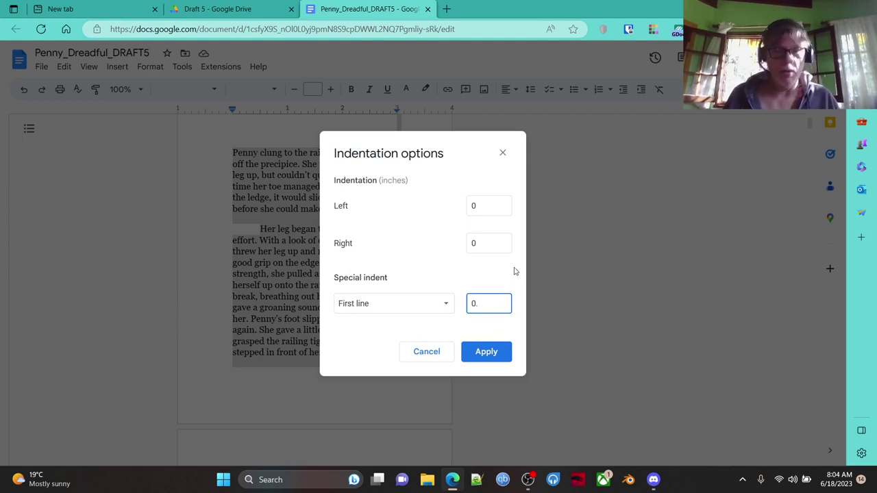
pyautogui.click(488, 356)
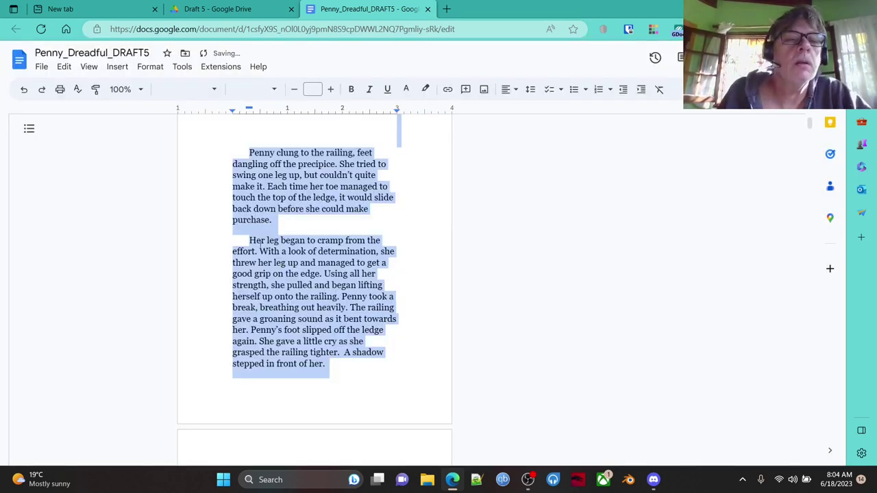
pyautogui.click(322, 228)
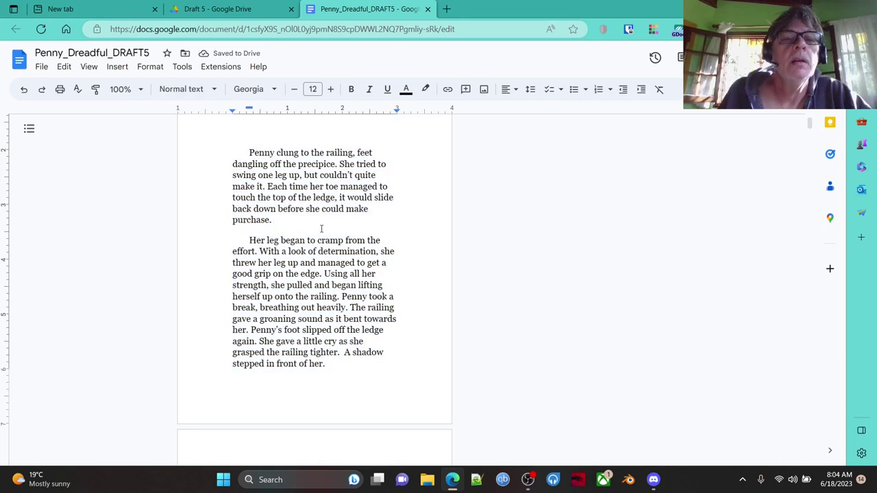
pyautogui.scroll(-5, 321, 229)
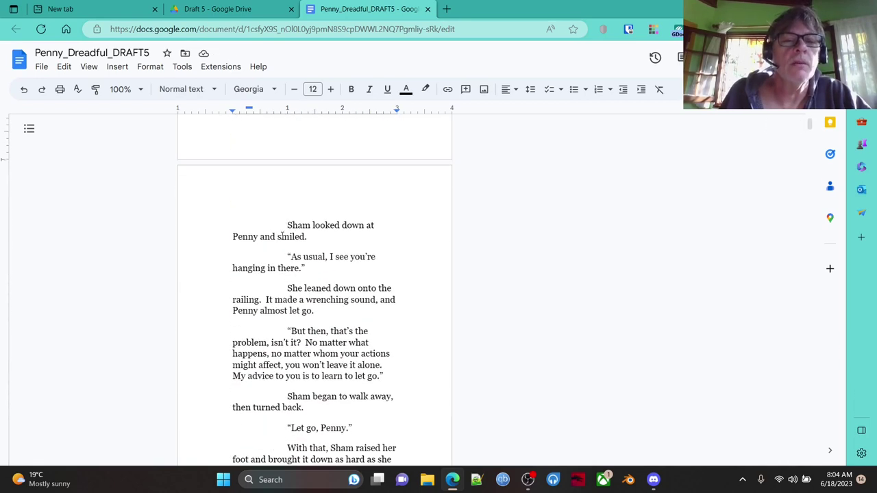
pyautogui.scroll(-20, 281, 237)
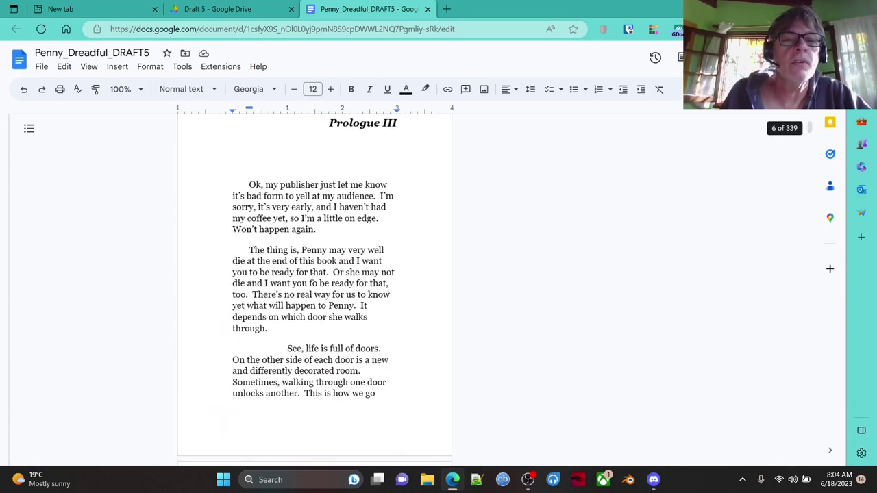
pyautogui.scroll(-3, 288, 260)
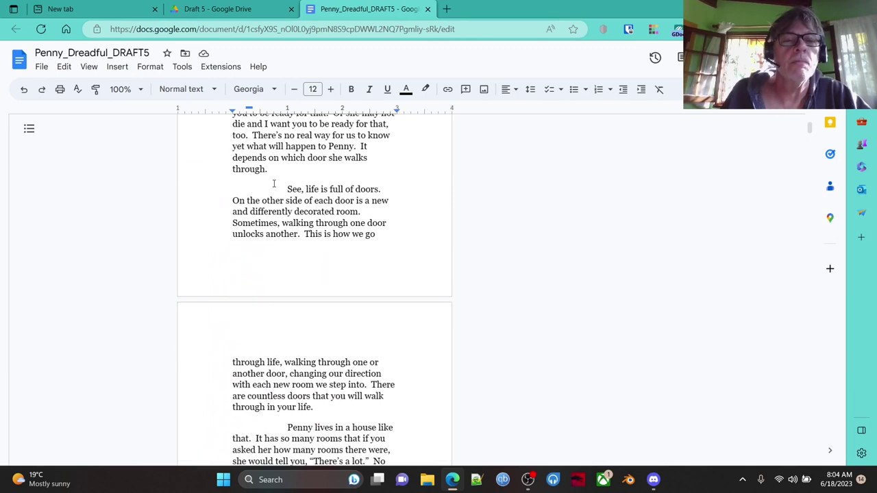
pyautogui.scroll(-15, 301, 278)
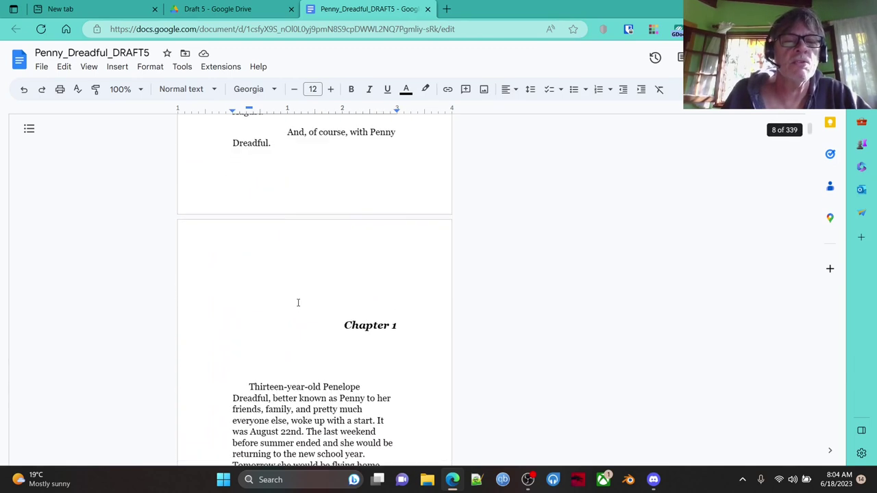
pyautogui.scroll(20, 312, 295)
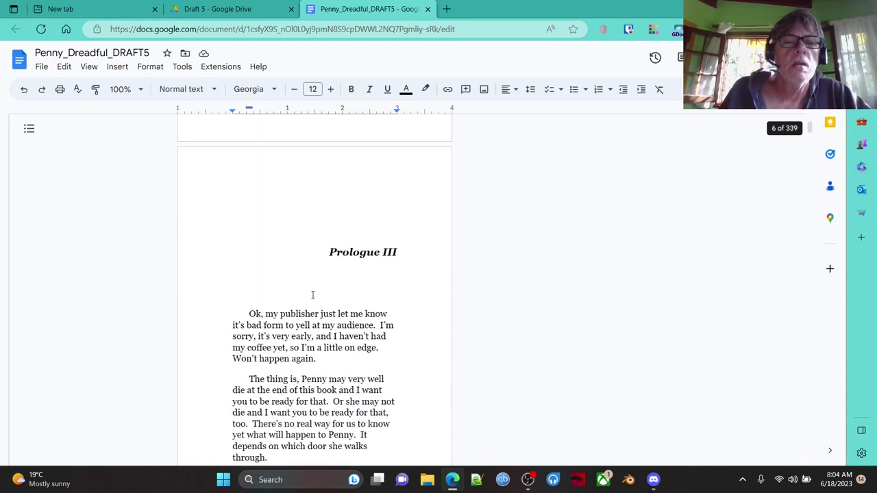
pyautogui.scroll(20, 312, 295)
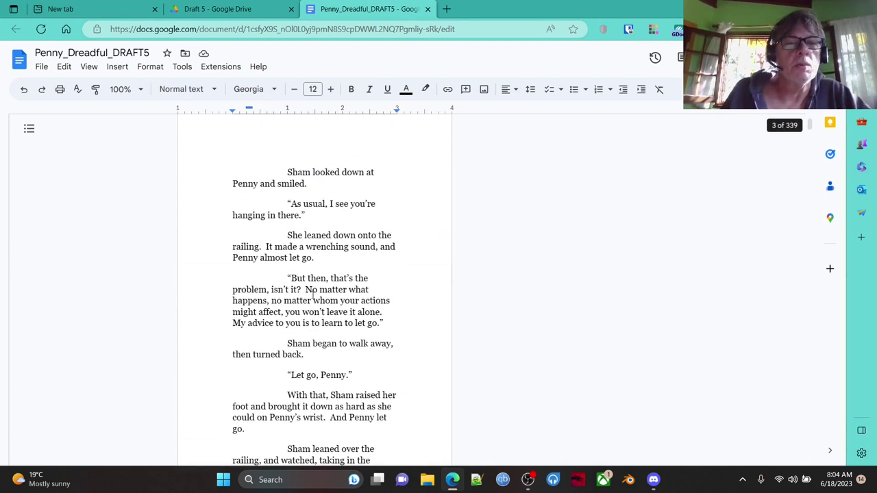
pyautogui.scroll(4, 317, 295)
pyautogui.scroll(-5, 317, 294)
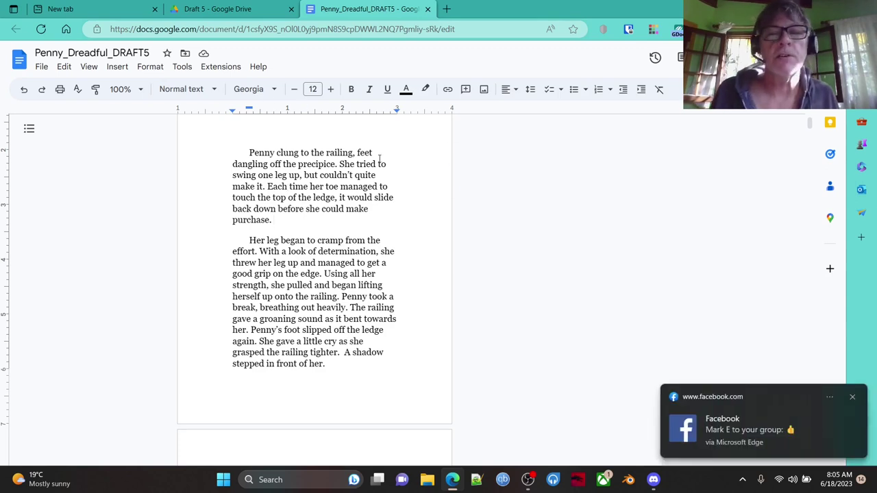
pyautogui.scroll(10, 287, 227)
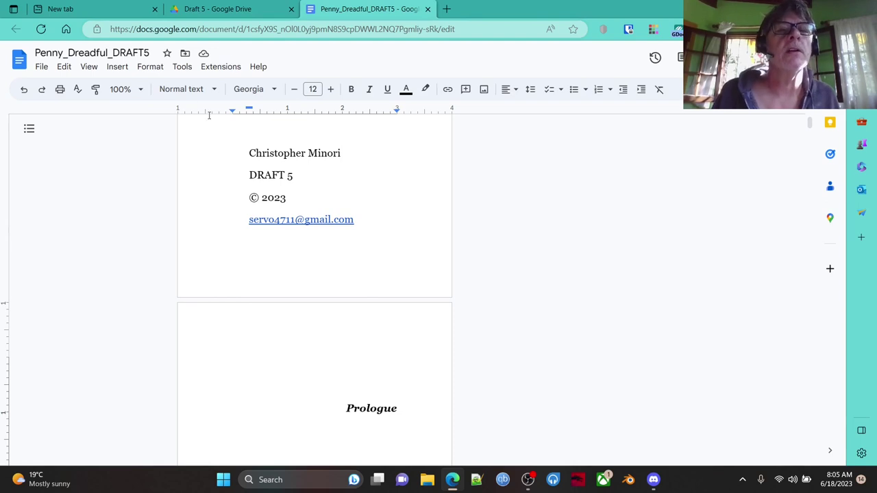
# - Browse the Tools and Extensions menus without choosing, then enable View › Show non-printing characters
pyautogui.click(187, 69)
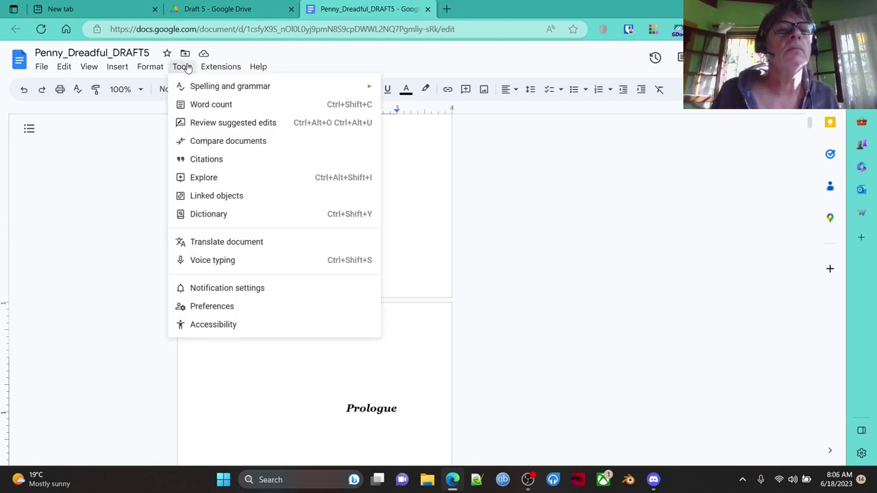
pyautogui.moveTo(221, 71)
pyautogui.moveTo(272, 227)
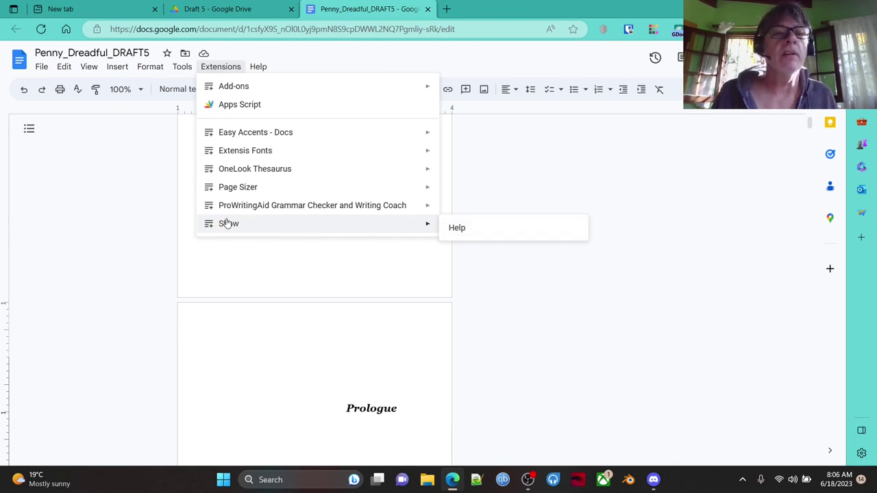
pyautogui.click(110, 161)
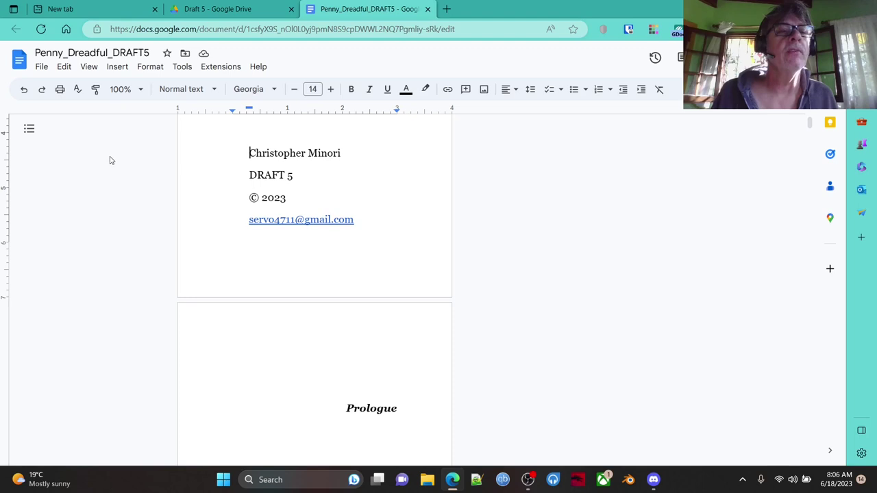
pyautogui.click(88, 68)
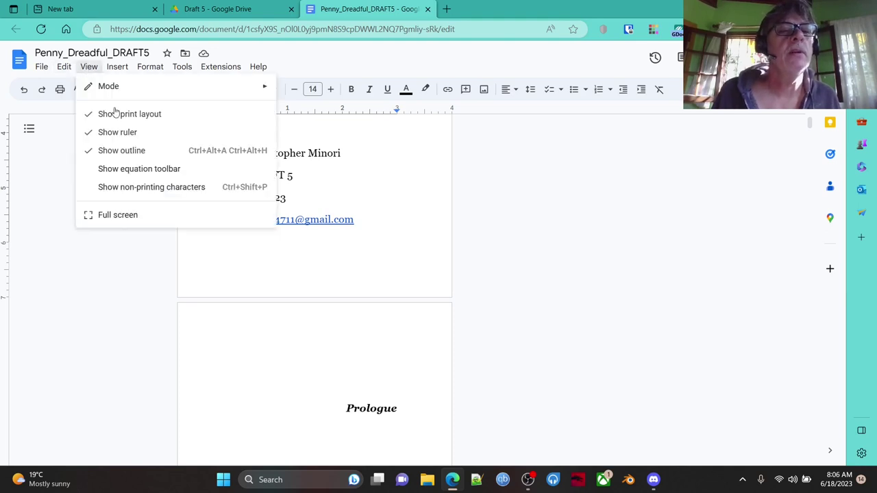
pyautogui.click(168, 189)
pyautogui.scroll(3, 479, 202)
pyautogui.scroll(2, 495, 195)
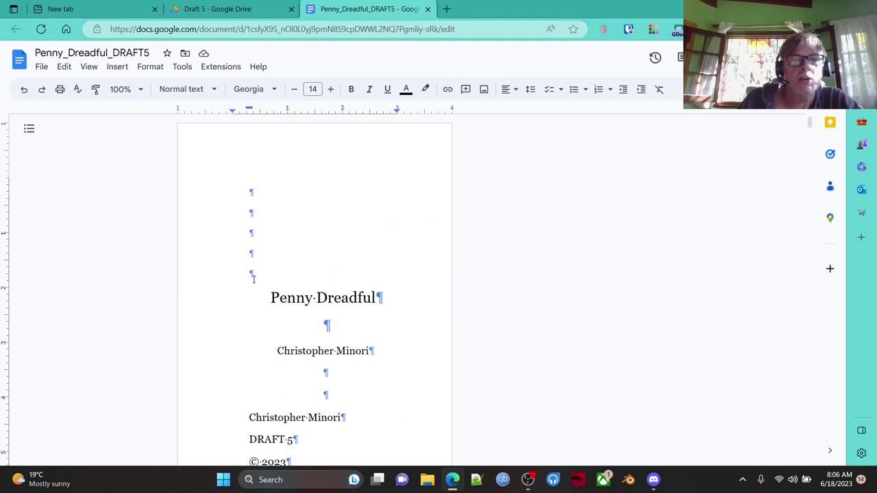
pyautogui.scroll(-4, 322, 260)
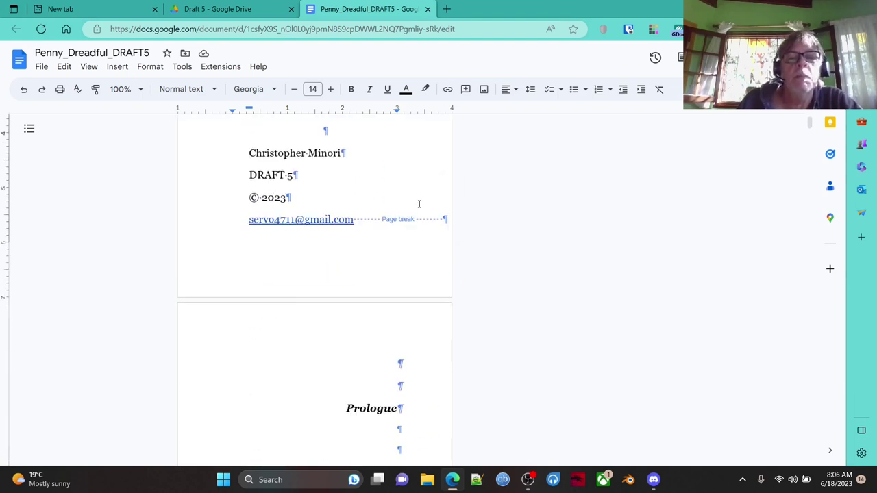
pyautogui.scroll(-5, 359, 212)
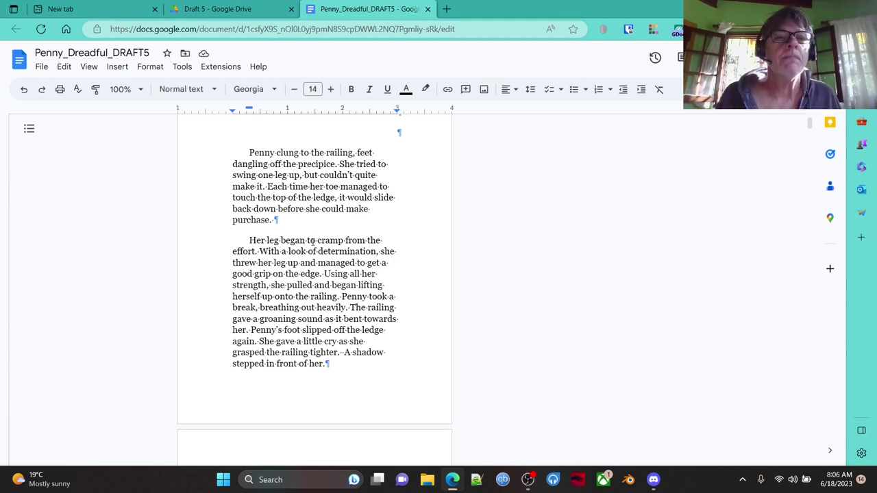
pyautogui.scroll(-1, 305, 216)
pyautogui.scroll(-2, 317, 225)
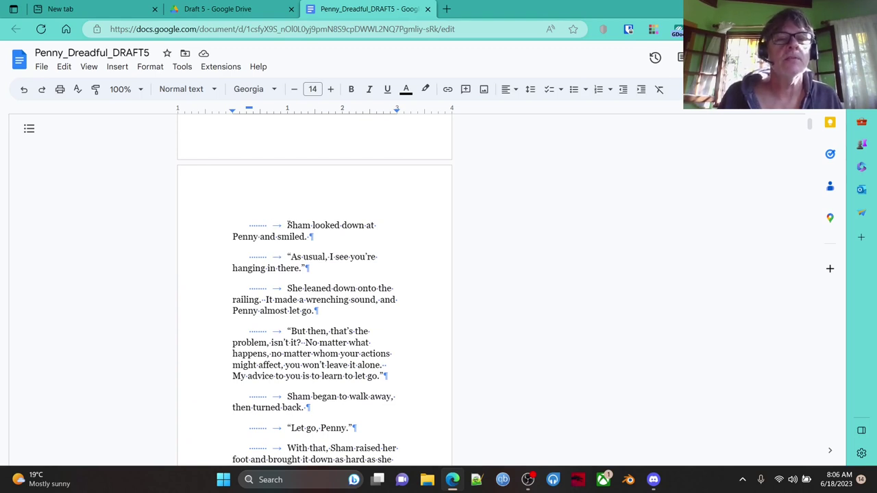
# - Delete the tab indent and leading spaces before 'Sham looked down'
pyautogui.click(287, 225)
pyautogui.press('BackSpace')
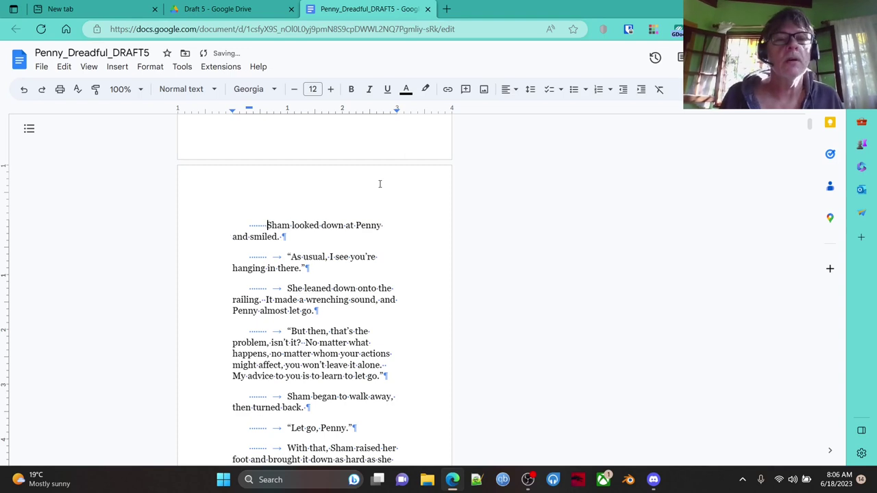
pyautogui.press('BackSpace')
pyautogui.press('BackSpace')
pyautogui.press('BackSpace')
pyautogui.press('BackSpace')
pyautogui.press('BackSpace')
pyautogui.press('BackSpace')
pyautogui.press('BackSpace')
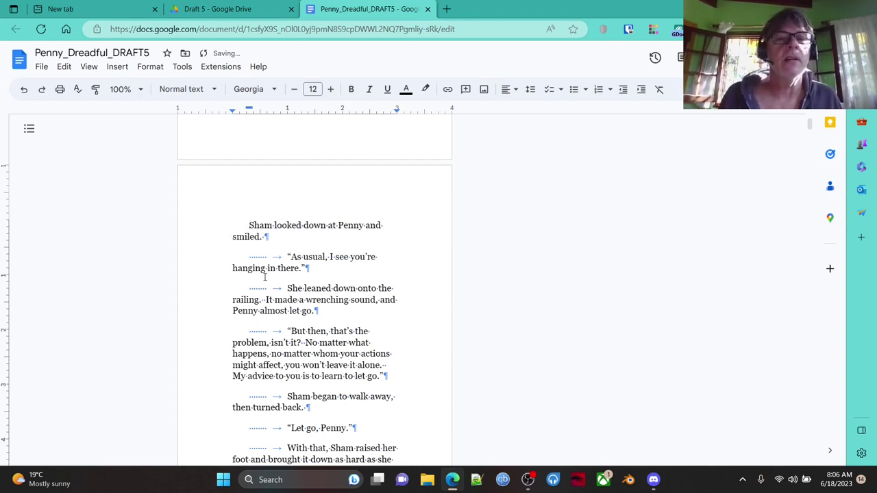
pyautogui.scroll(-5, 308, 263)
pyautogui.scroll(-7, 308, 263)
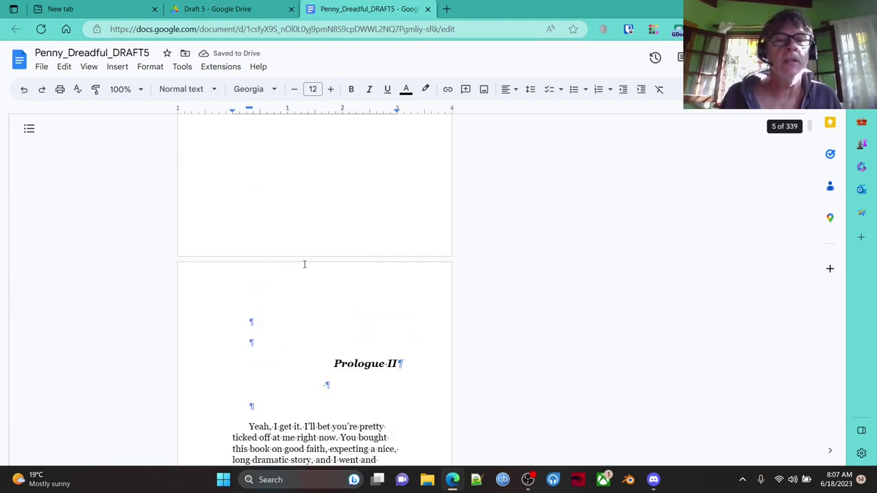
pyautogui.scroll(12, 325, 253)
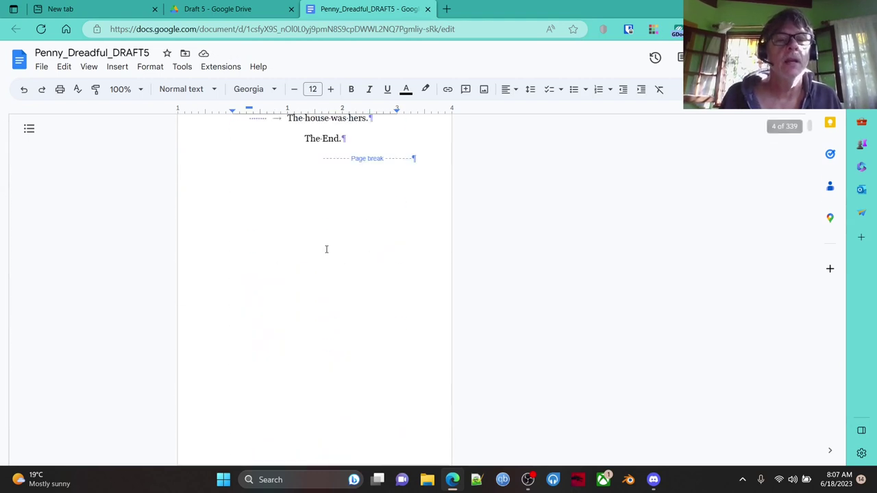
pyautogui.scroll(5, 326, 250)
pyautogui.scroll(-3, 342, 253)
pyautogui.scroll(6, 346, 254)
pyautogui.scroll(-3, 343, 250)
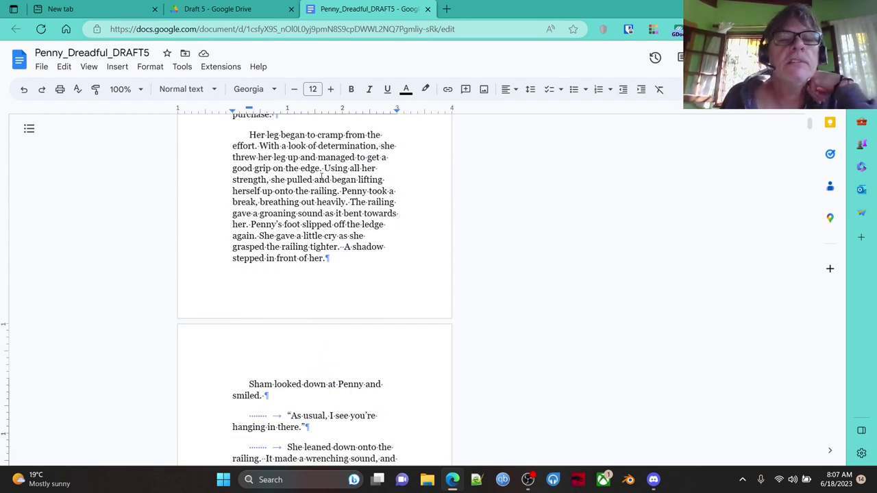
# - Remove the extra space before 'A shadow' and the indent before 'As usual'
pyautogui.click(345, 247)
pyautogui.press('BackSpace')
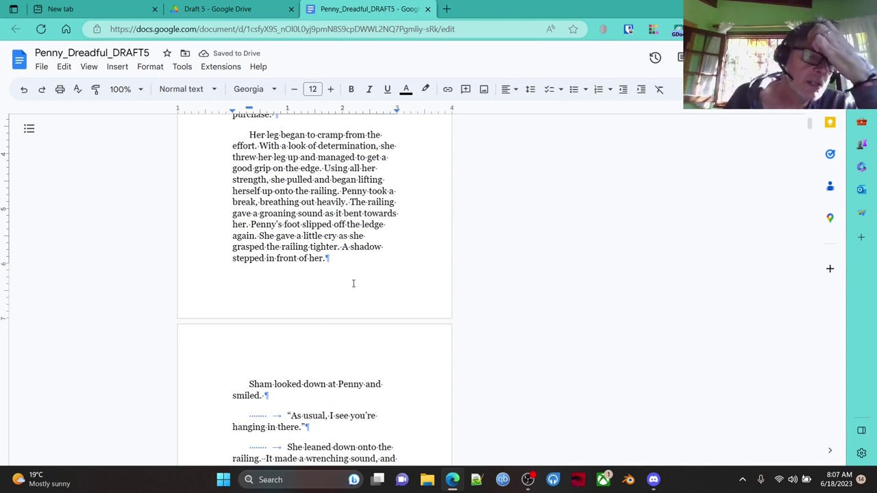
pyautogui.scroll(-3, 359, 303)
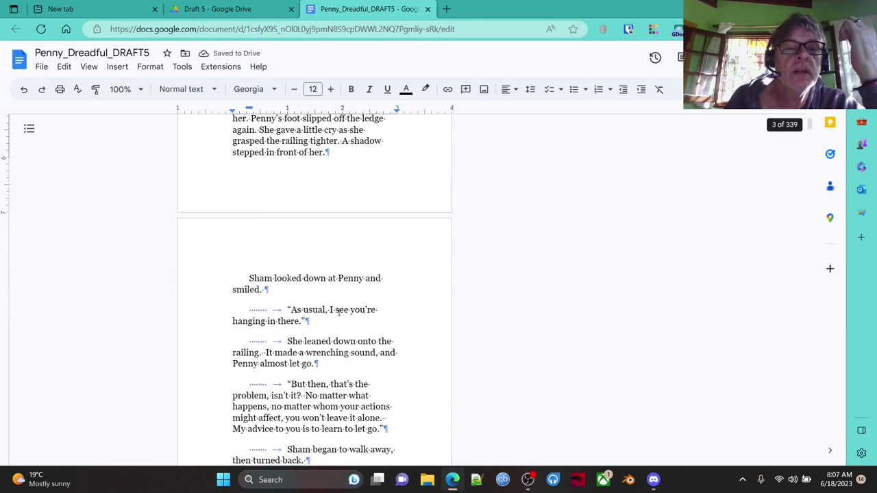
pyautogui.click(291, 310)
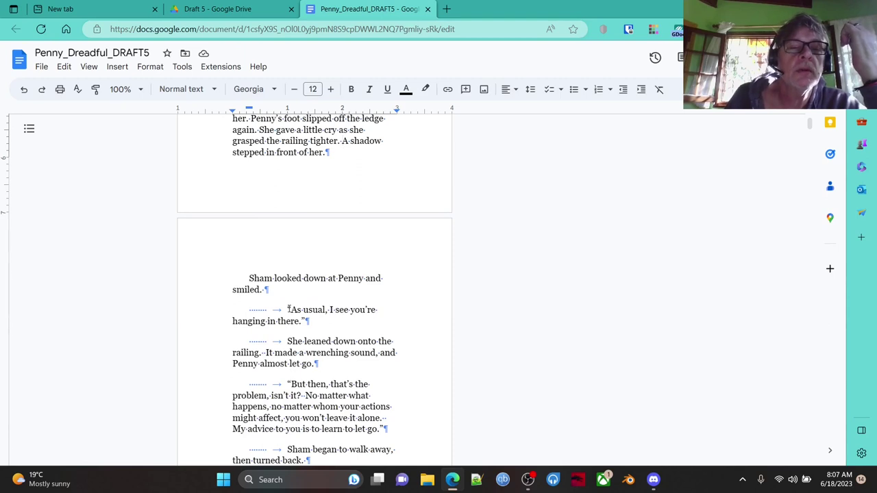
pyautogui.press('BackSpace')
pyautogui.press('BackSpace')
pyautogui.press('BackSpace')
pyautogui.press('BackSpace')
pyautogui.press('BackSpace')
pyautogui.press('BackSpace')
pyautogui.press('BackSpace')
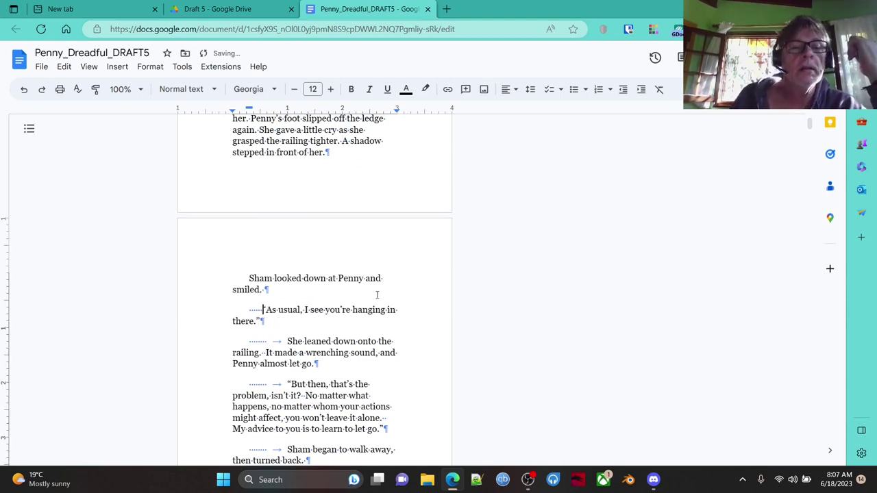
pyautogui.press('BackSpace')
pyautogui.press('BackSpace')
pyautogui.write('“')
# - Restore the 'As usual' indent, the space after 'tighter.' and the Sham indent, then select all
pyautogui.scroll(3, 356, 208)
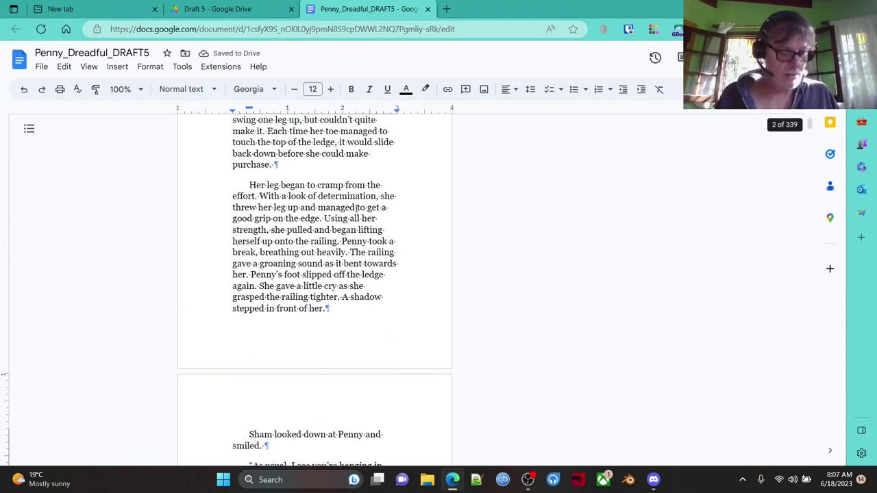
pyautogui.scroll(-1, 356, 208)
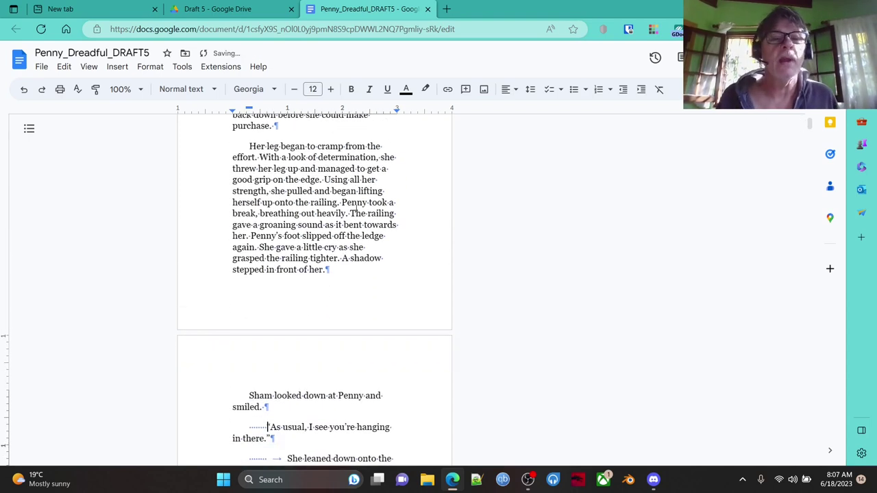
pyautogui.press('Tab')
pyautogui.click(344, 258)
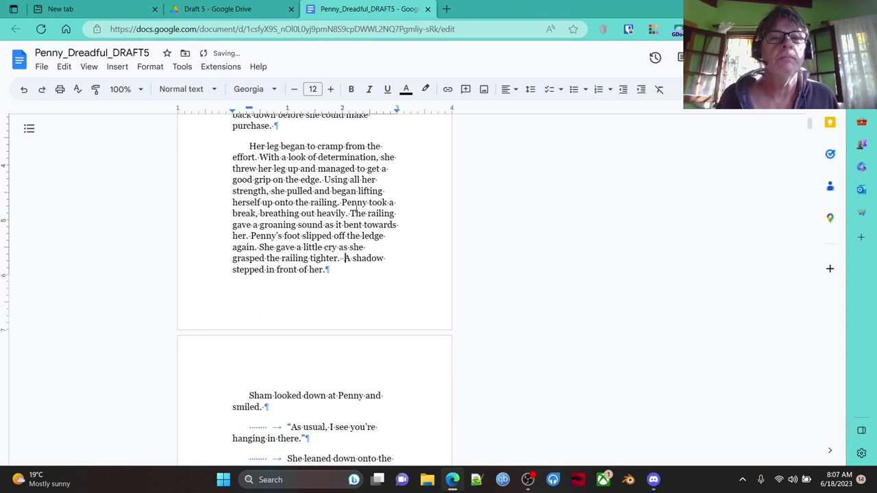
pyautogui.hotkey('ctrl', 'Down')
pyautogui.press('Tab')
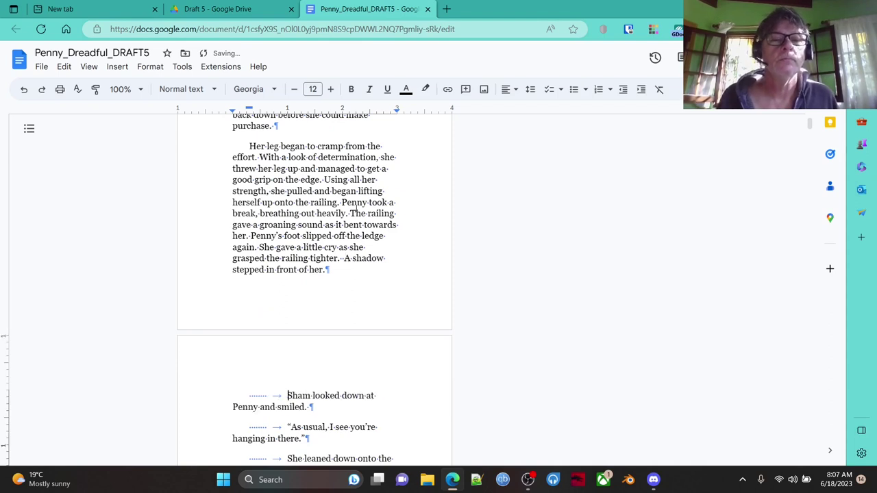
pyautogui.hotkey('ctrl', 'a')
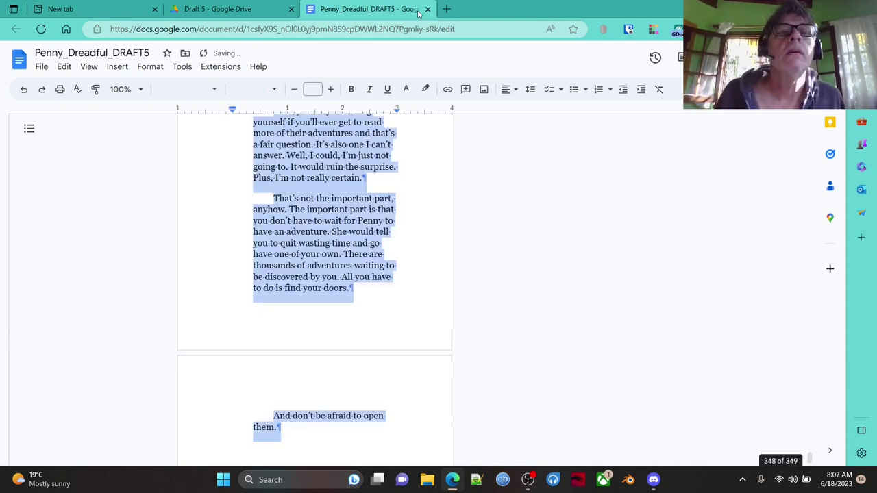
# - Close the DRAFT5 tab, return to Drafts, and open Penny_Dreadful_DRAFT7 in the Draft 7 folder
pyautogui.click(428, 9)
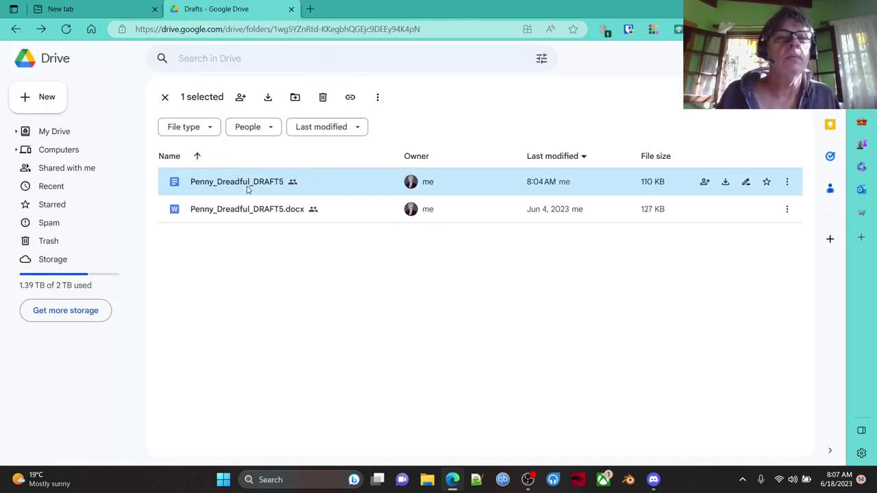
pyautogui.hotkey('alt', 'Left')
pyautogui.doubleClick(227, 357)
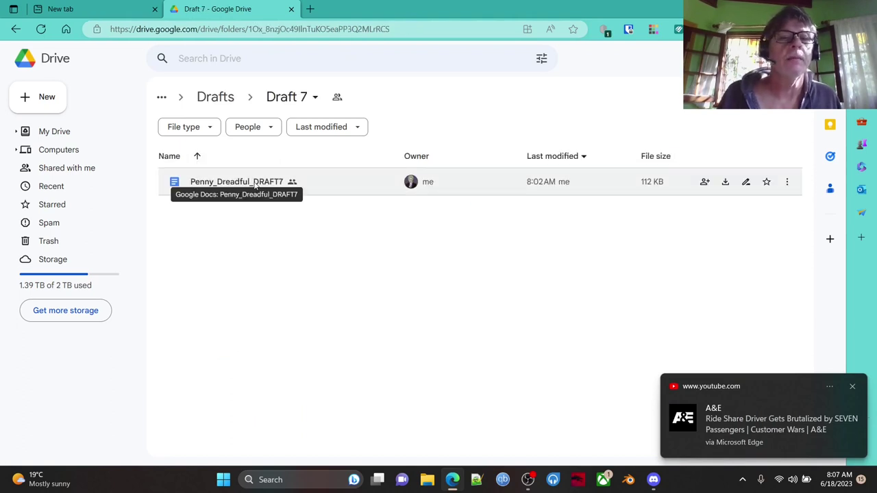
pyautogui.click(255, 185)
pyautogui.doubleClick(255, 185)
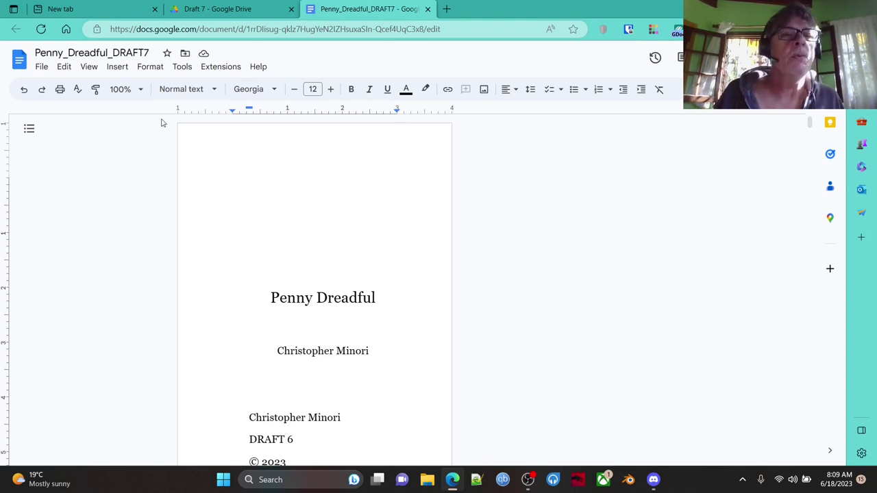
# - Turn on non-printing characters so the formatting marks show
pyautogui.click(87, 66)
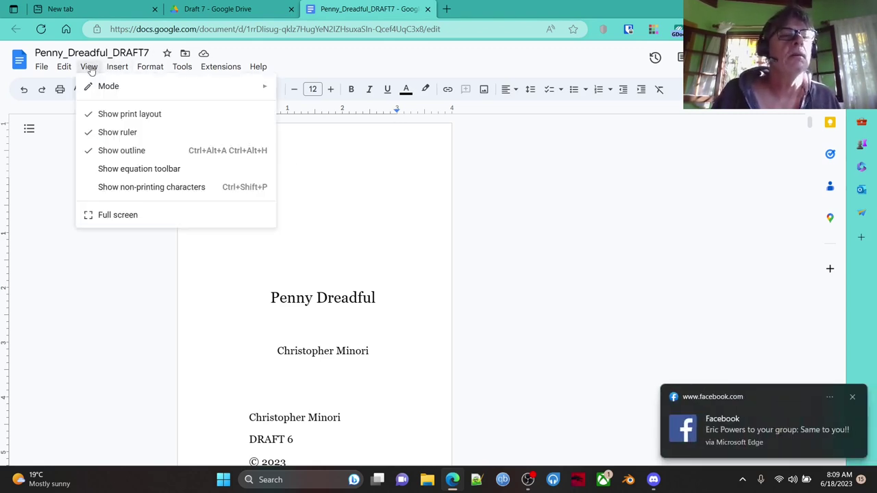
pyautogui.click(134, 187)
pyautogui.scroll(-1, 314, 240)
pyautogui.scroll(-1, 313, 249)
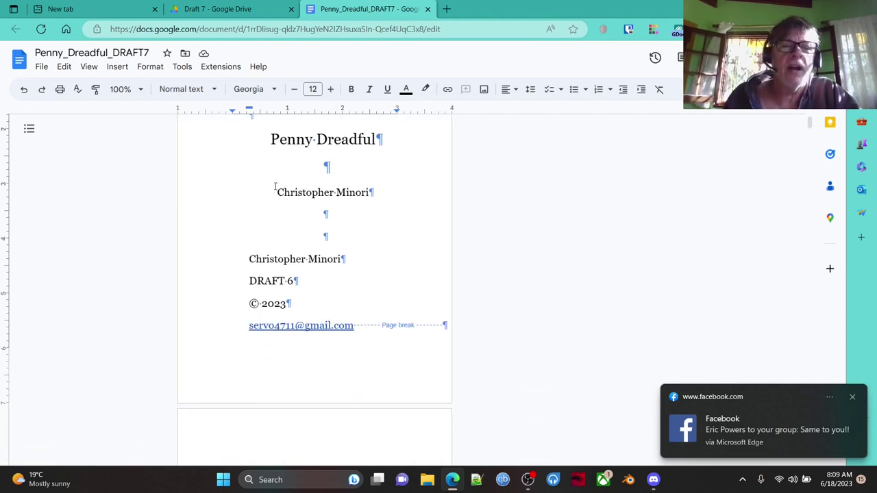
# - Change 'DRAFT 6' on the title page to 'DRAFT 7', then scroll toward the Prologue
pyautogui.click(292, 281)
pyautogui.press('BackSpace')
pyautogui.write('7')
pyautogui.scroll(-1, 341, 291)
pyautogui.scroll(-2, 341, 291)
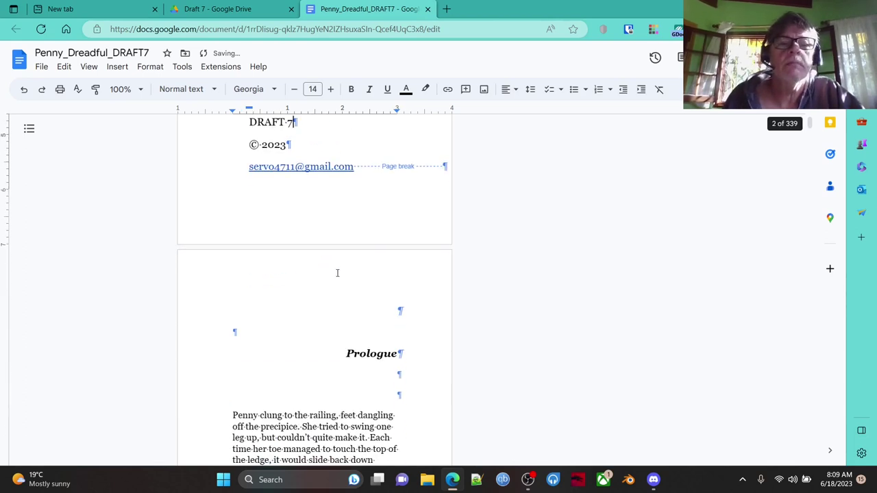
pyautogui.scroll(-2, 338, 274)
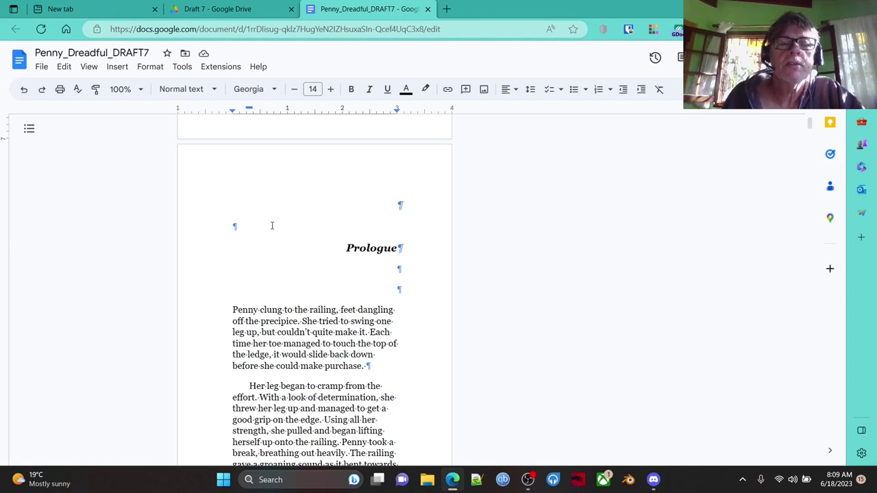
pyautogui.click(396, 248)
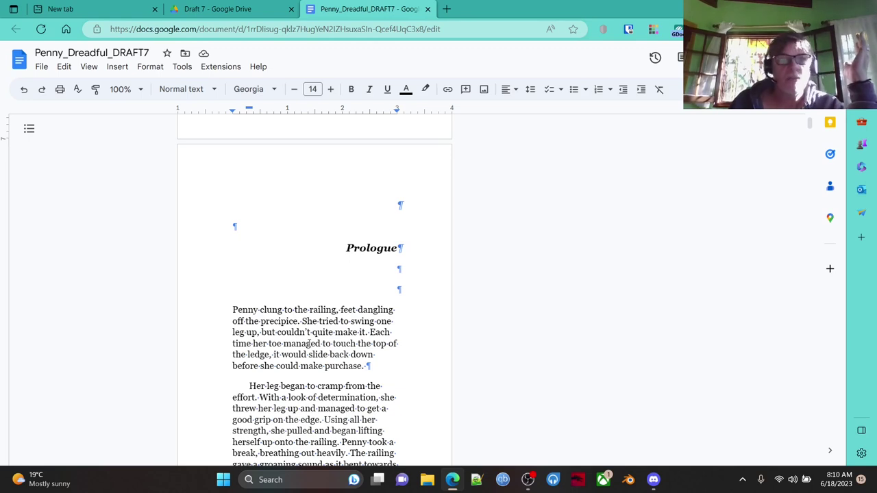
# - Delete the extra space before 'My advice' in the Prologue
pyautogui.scroll(-3, 345, 337)
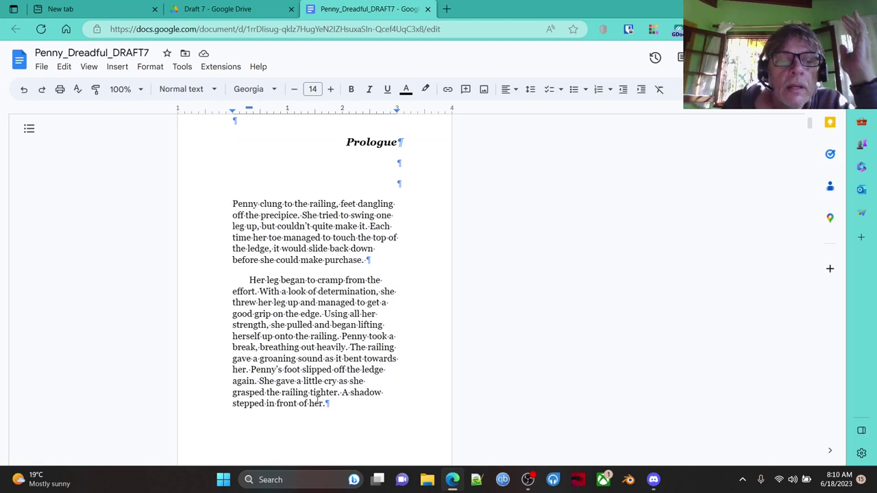
pyautogui.scroll(-6, 328, 335)
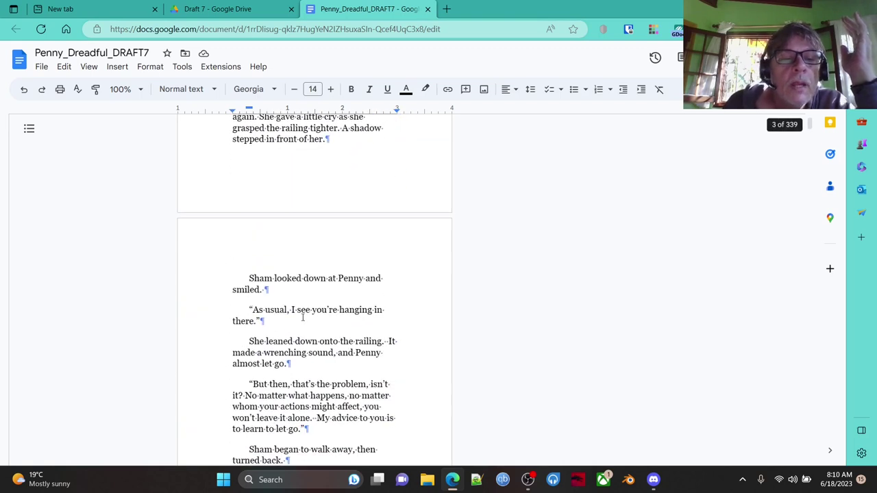
pyautogui.scroll(-3, 295, 332)
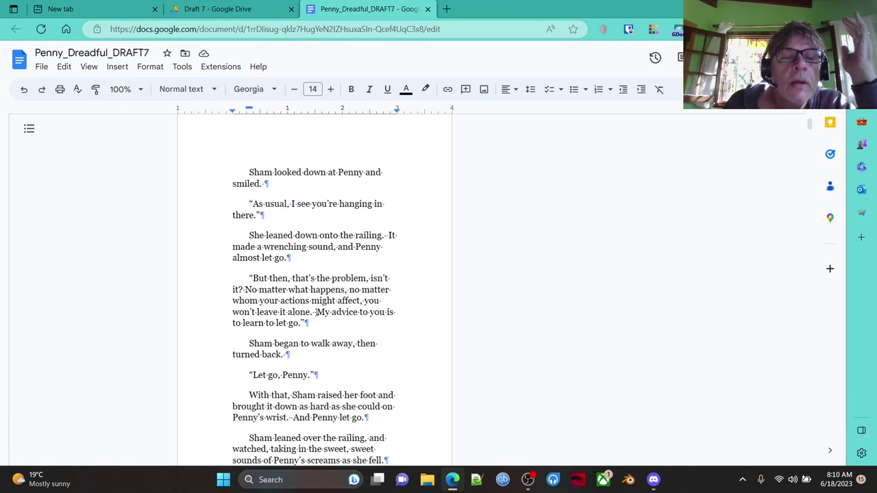
pyautogui.click(314, 311)
pyautogui.press('BackSpace')
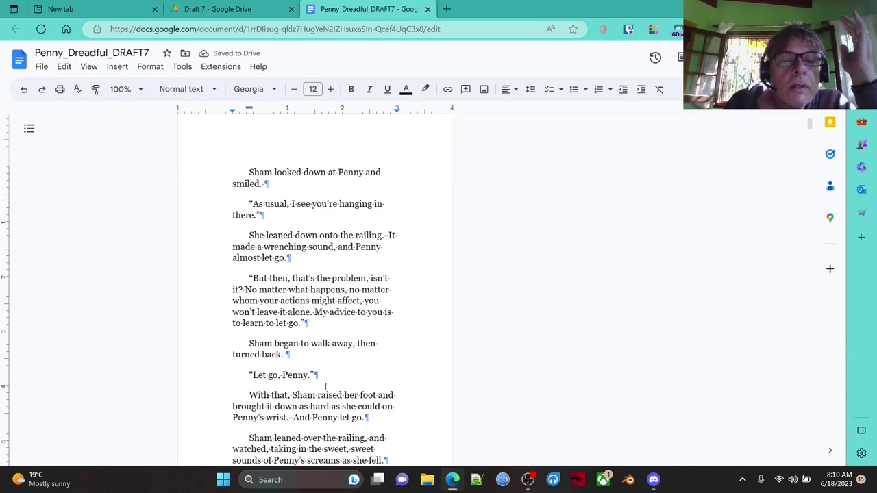
# - Delete the extra space before 'And Penny let go' and read on through Prologue II and III
pyautogui.scroll(-1, 331, 370)
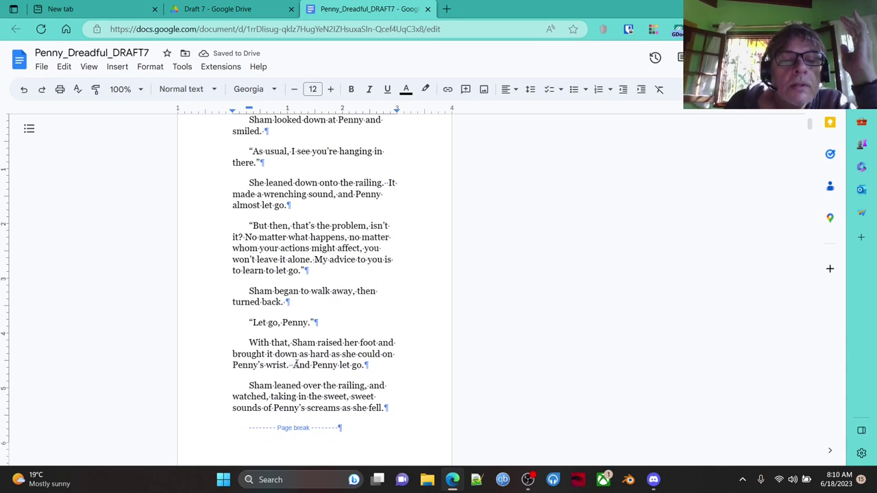
pyautogui.click(293, 364)
pyautogui.press('BackSpace')
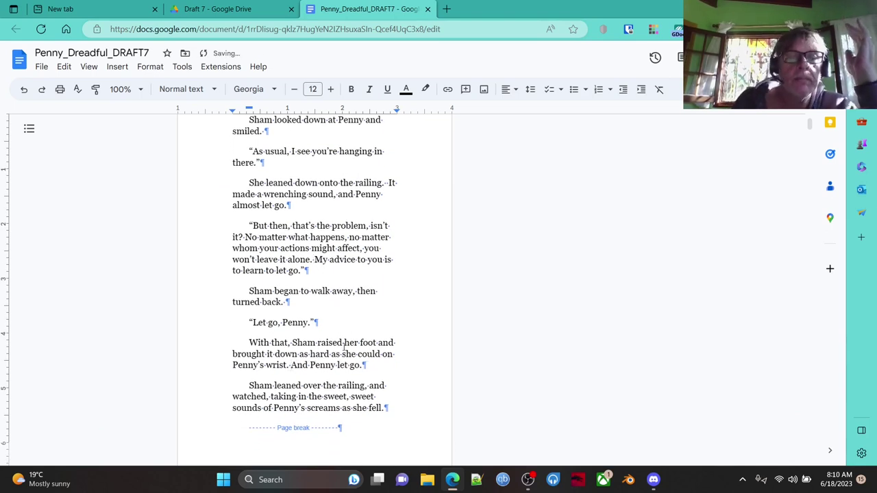
pyautogui.scroll(-2, 344, 346)
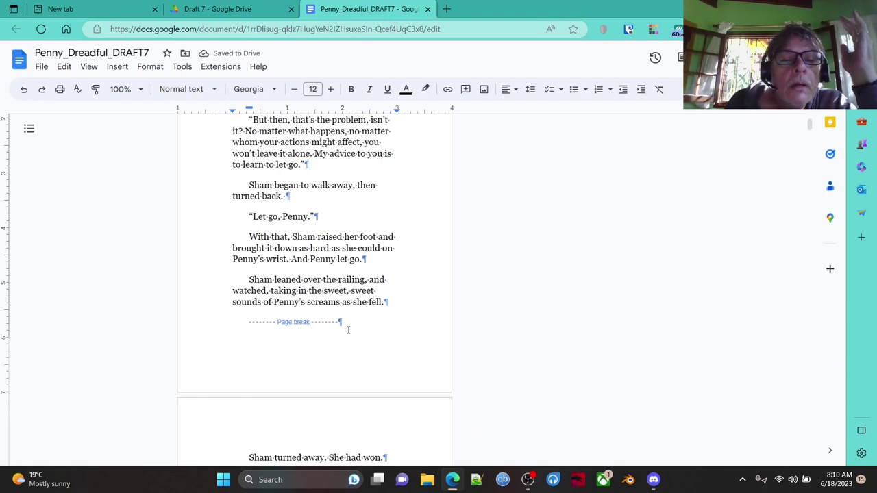
pyautogui.scroll(-5, 348, 322)
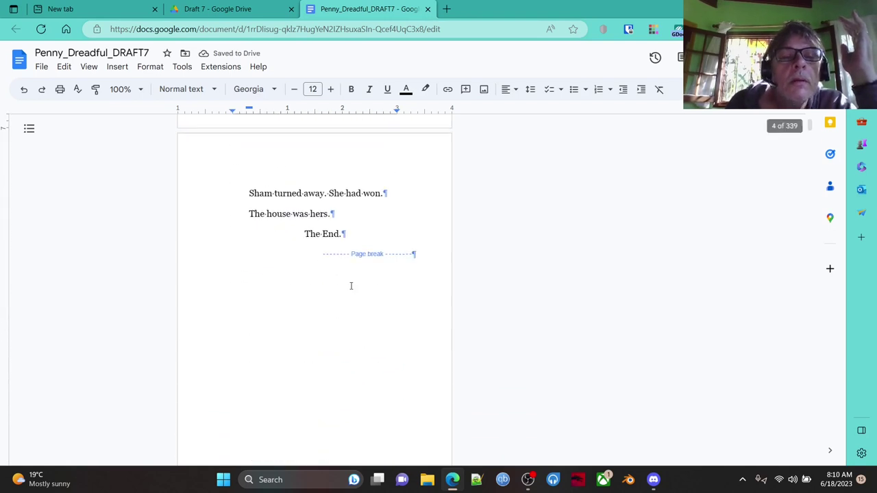
pyautogui.scroll(-10, 348, 294)
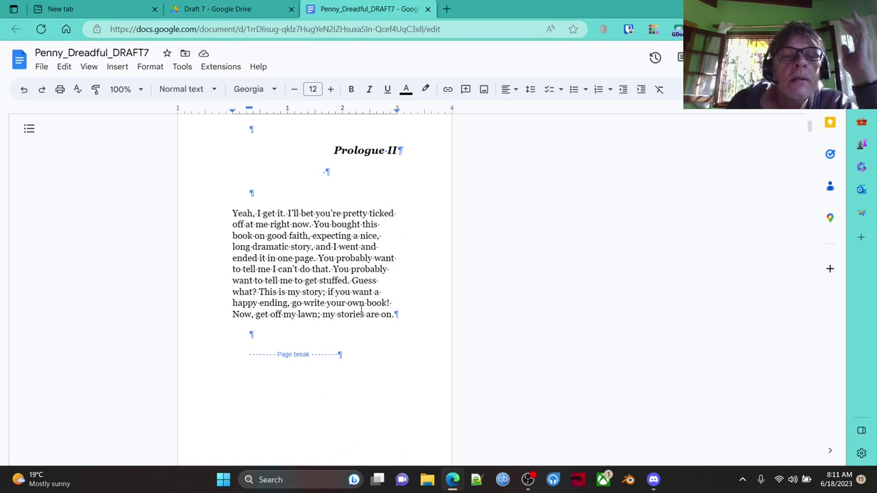
pyautogui.scroll(-5, 362, 310)
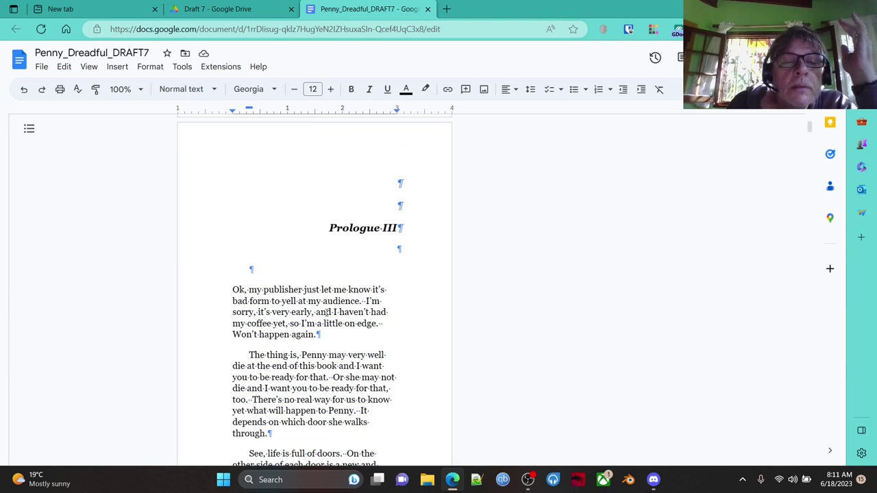
pyautogui.scroll(-1, 320, 349)
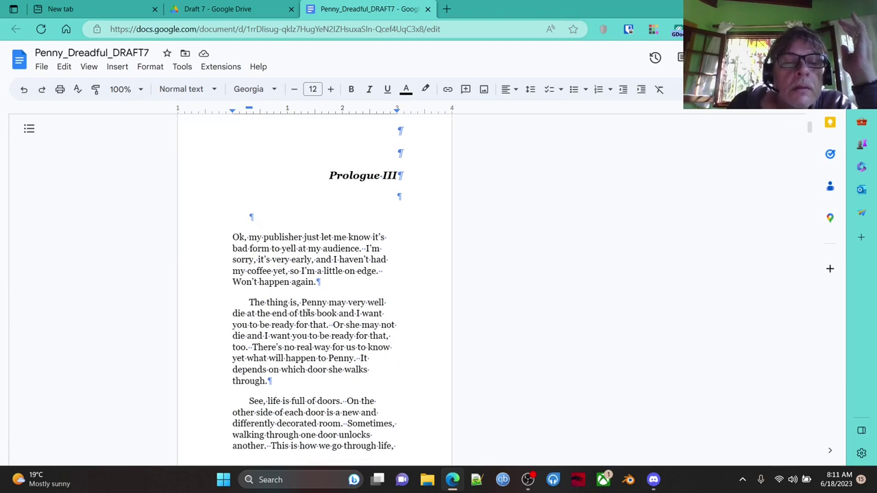
pyautogui.scroll(-2, 319, 384)
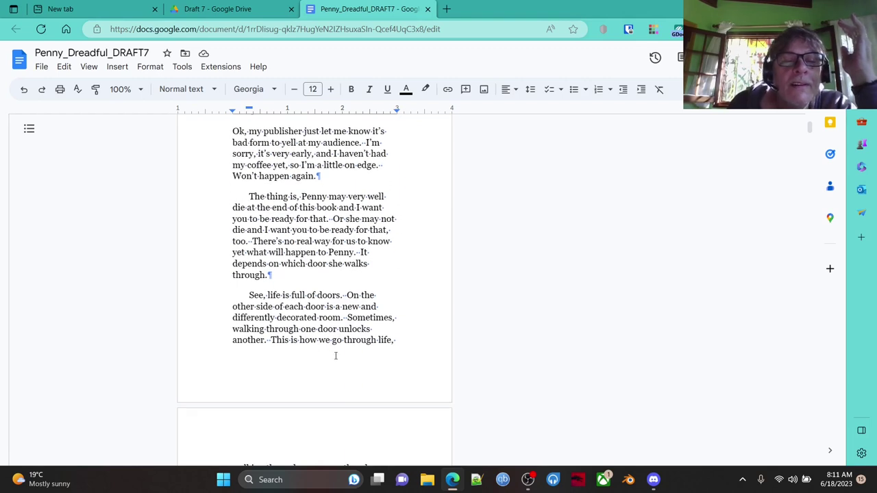
pyautogui.click(273, 339)
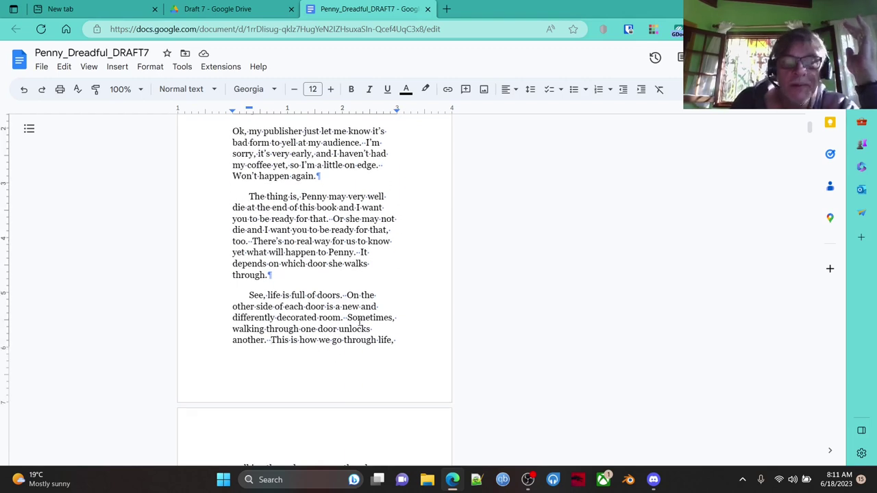
pyautogui.press('BackSpace')
pyautogui.scroll(-2, 358, 322)
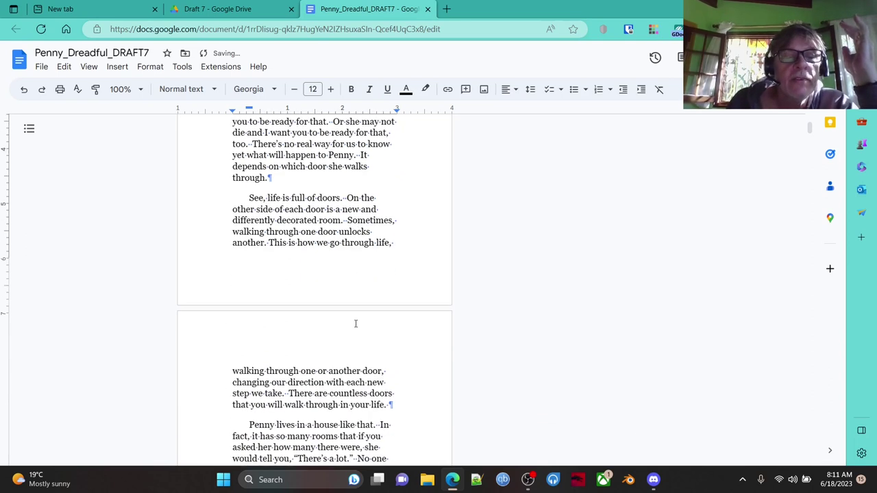
pyautogui.scroll(-1, 342, 321)
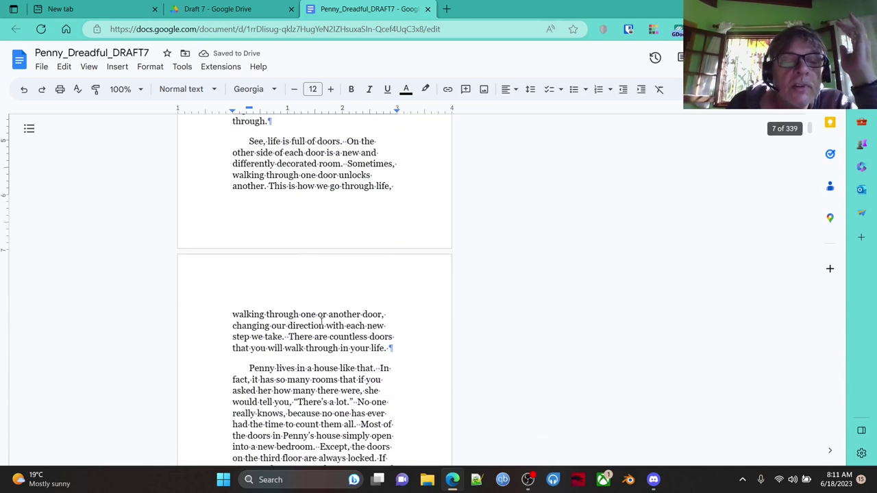
pyautogui.click(288, 334)
pyautogui.press('BackSpace')
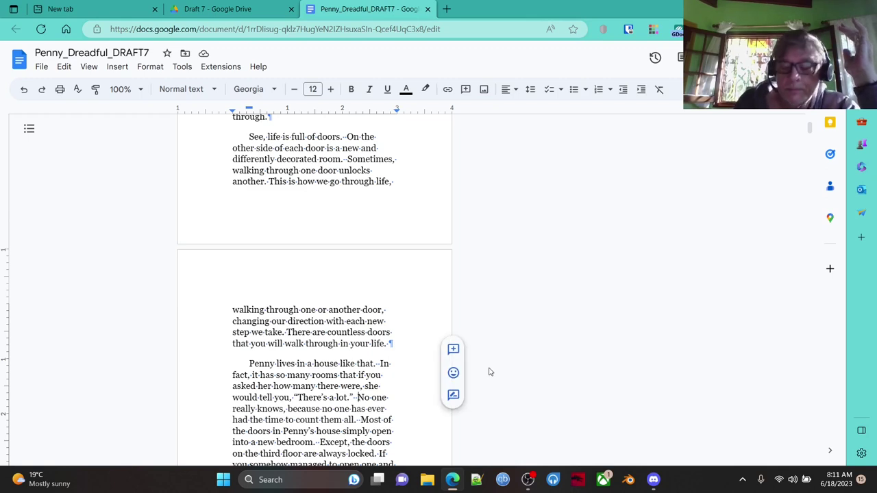
pyautogui.press('BackSpace')
pyautogui.scroll(-2, 364, 351)
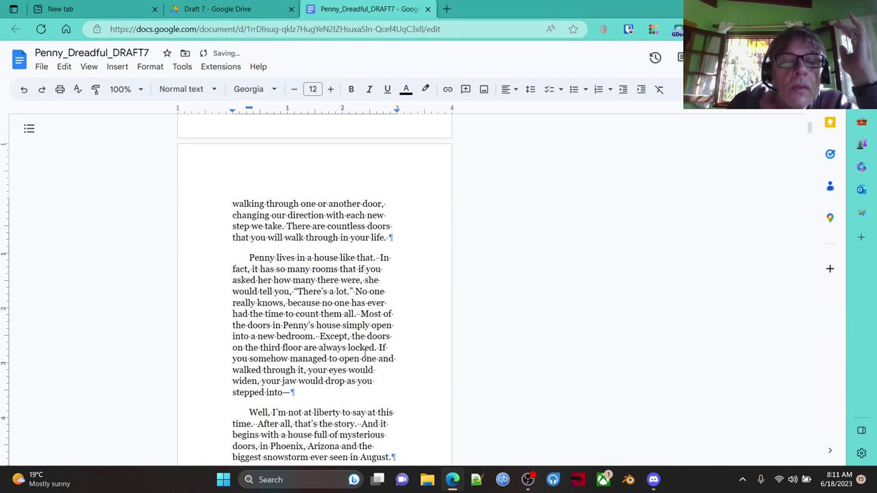
pyautogui.click(320, 336)
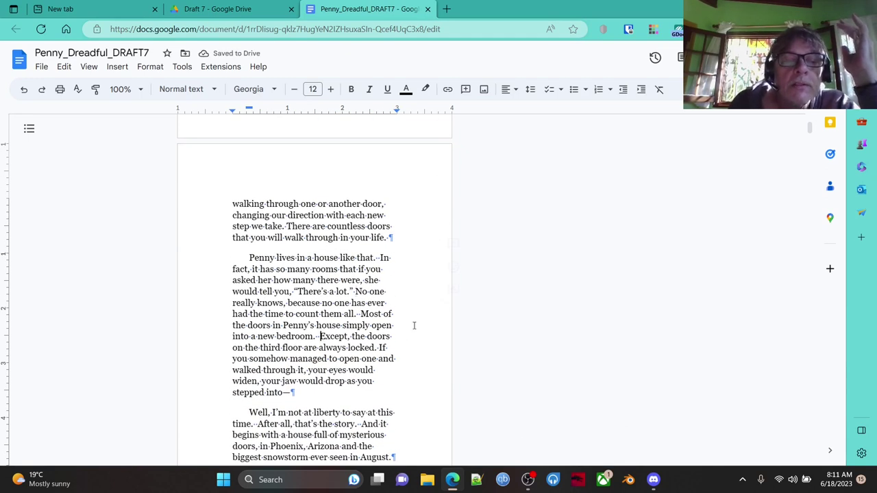
pyautogui.press('BackSpace')
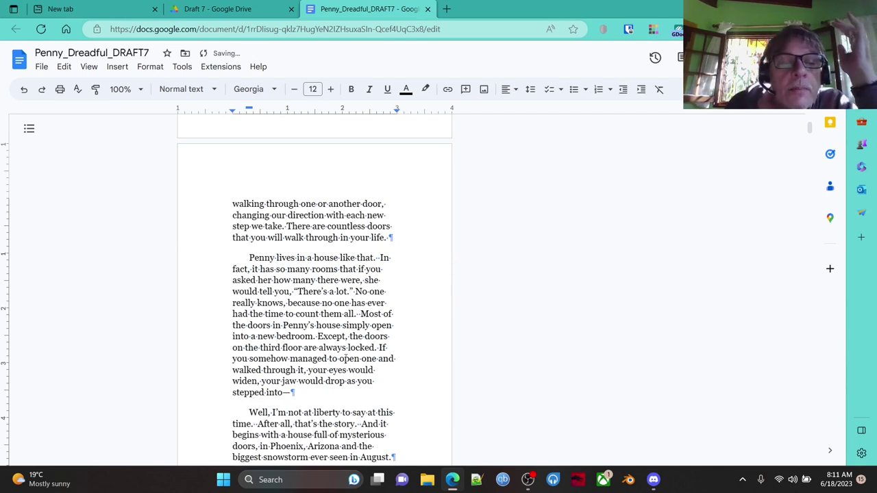
pyautogui.scroll(-3, 353, 413)
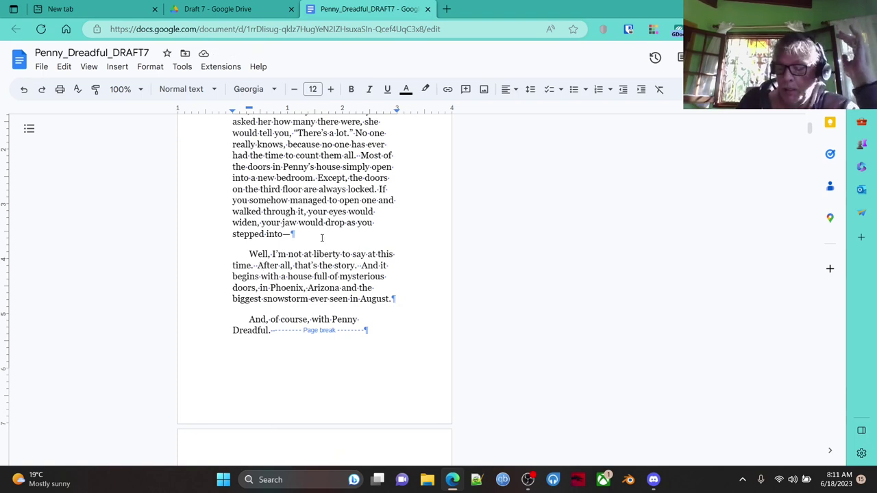
pyautogui.press('BackSpace')
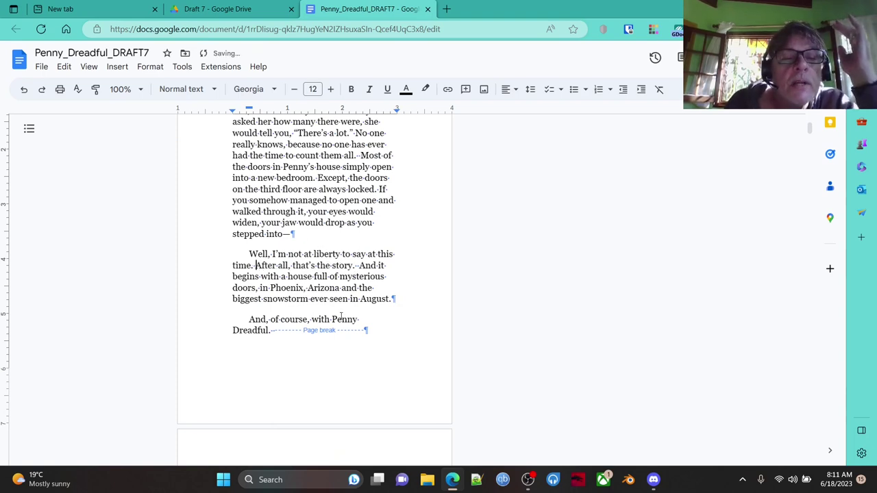
pyautogui.scroll(-4, 328, 295)
pyautogui.scroll(-2, 327, 314)
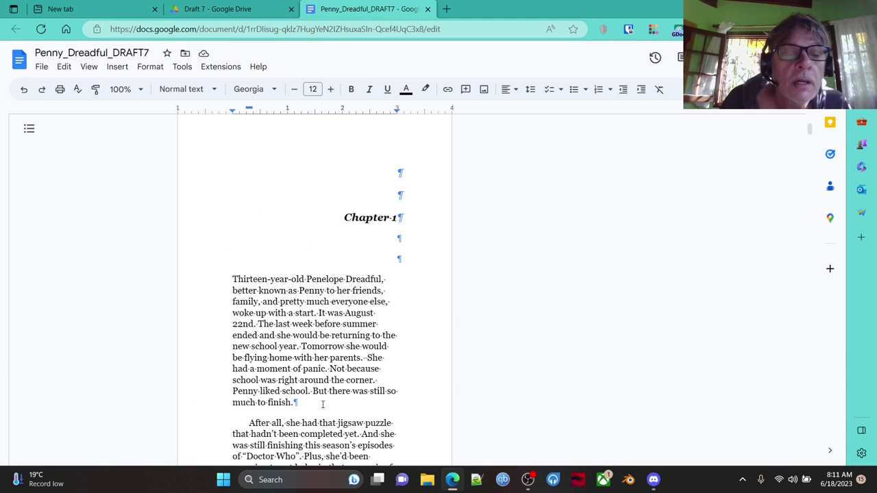
pyautogui.scroll(-2, 343, 388)
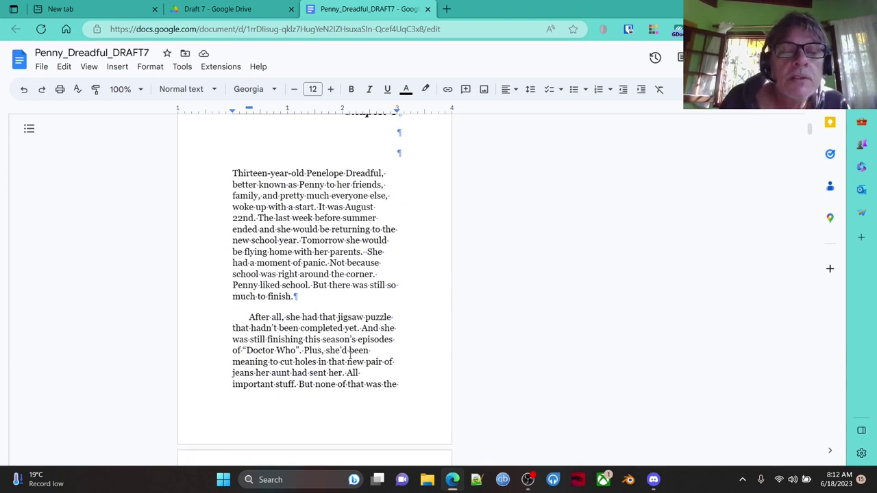
pyautogui.scroll(-4, 359, 361)
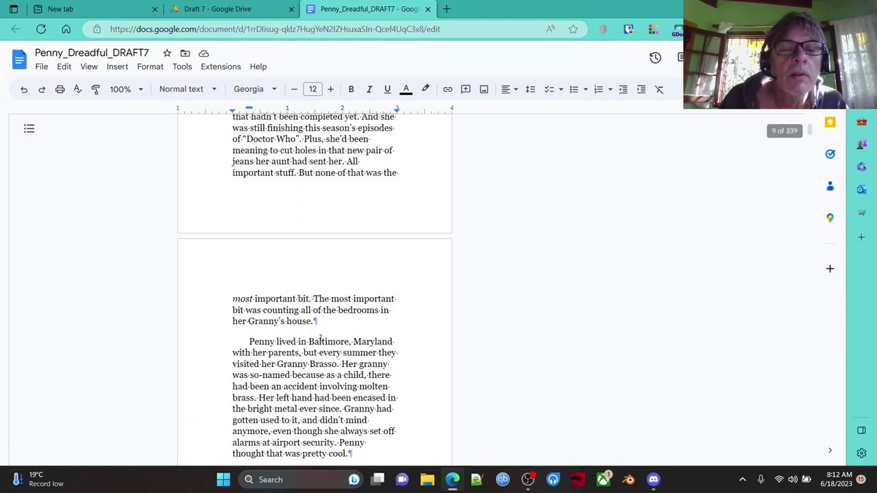
pyautogui.scroll(-1, 337, 368)
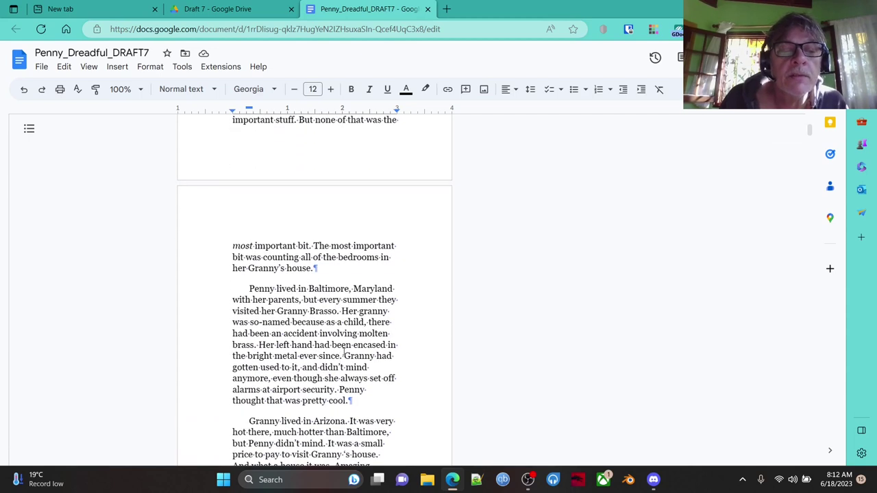
pyautogui.scroll(-2, 348, 367)
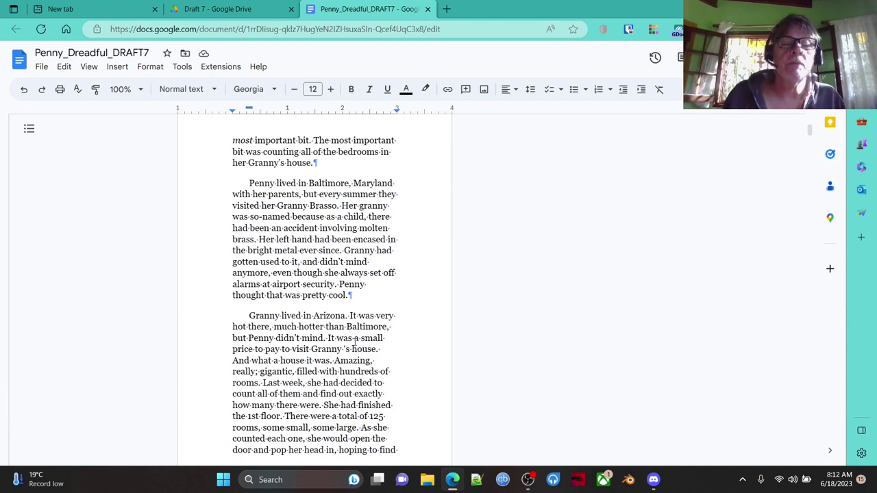
pyautogui.scroll(8, 331, 321)
pyautogui.scroll(20, 332, 320)
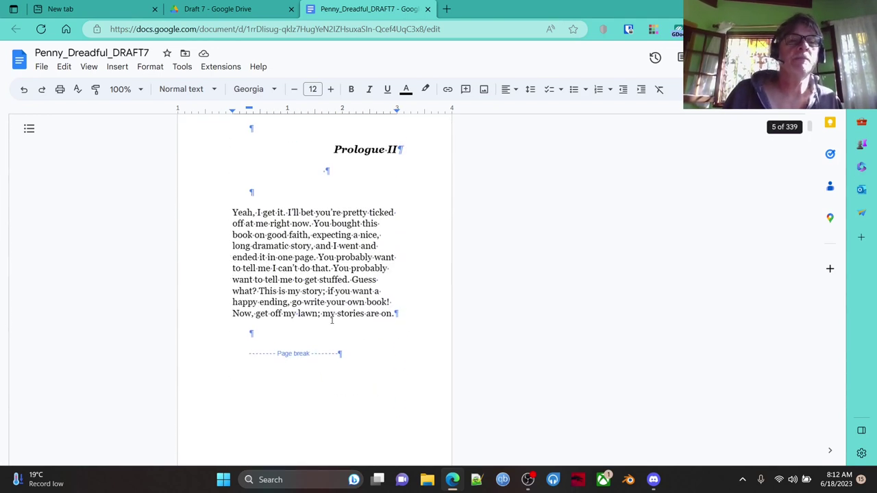
# - Use Find and replace to replace all double-space runs with nothing
pyautogui.click(63, 68)
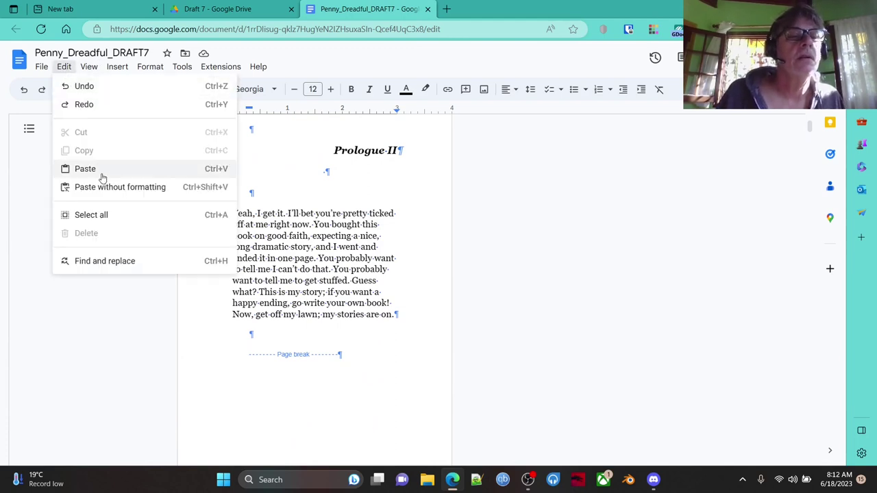
pyautogui.click(121, 267)
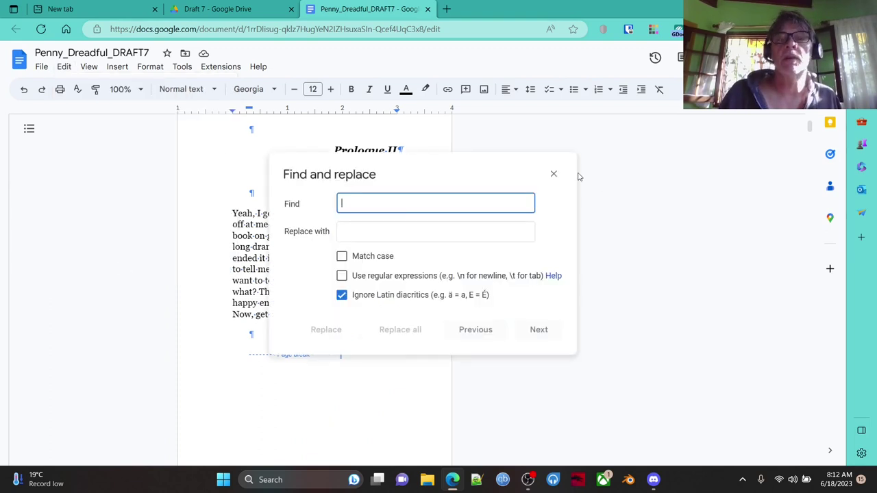
pyautogui.click(553, 176)
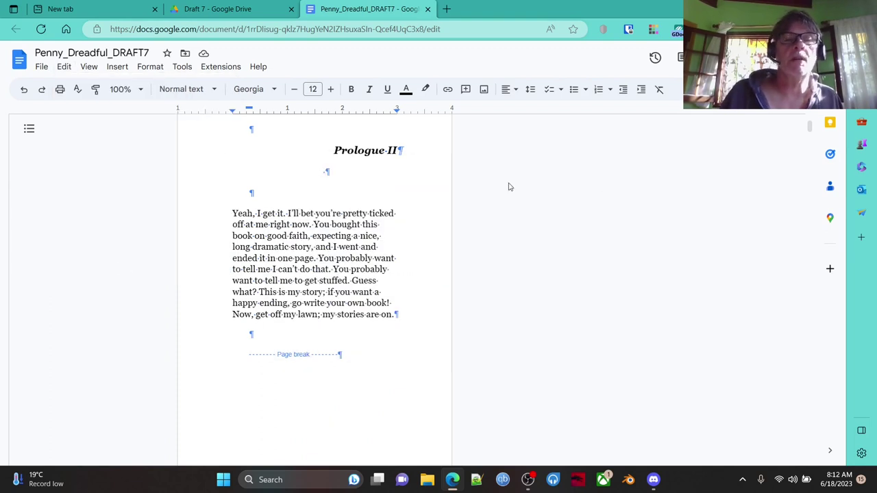
pyautogui.click(313, 236)
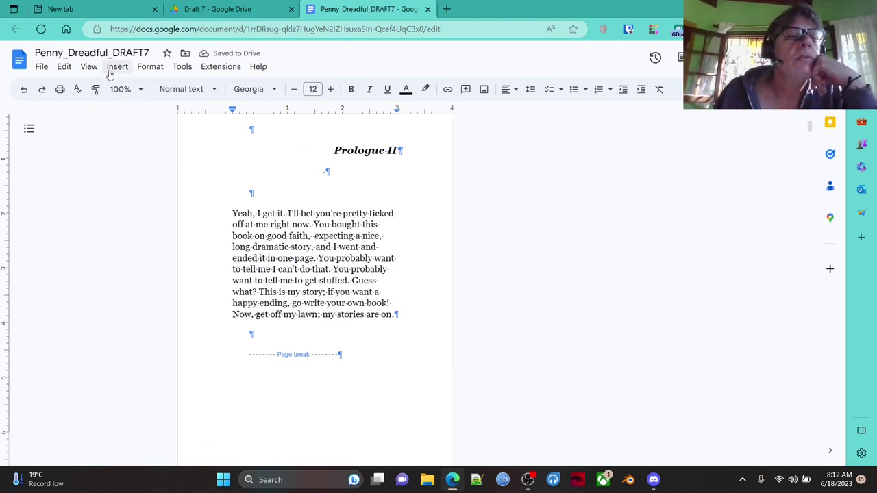
pyautogui.click(69, 69)
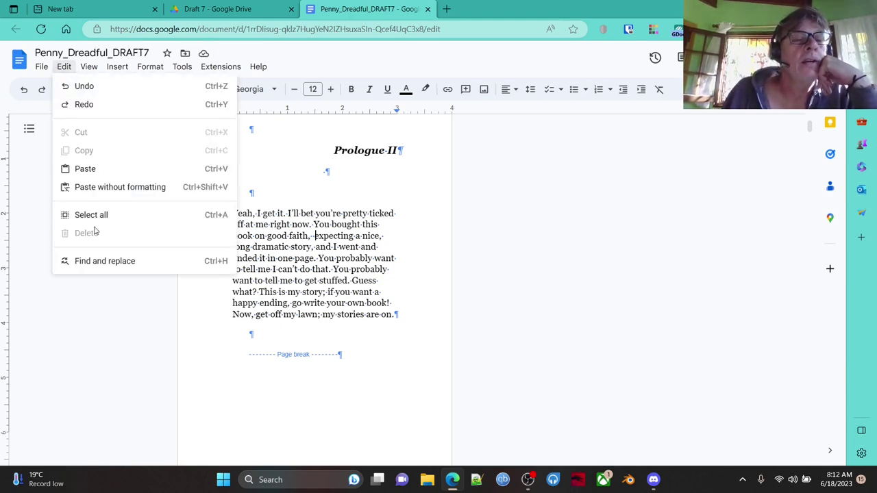
pyautogui.click(109, 262)
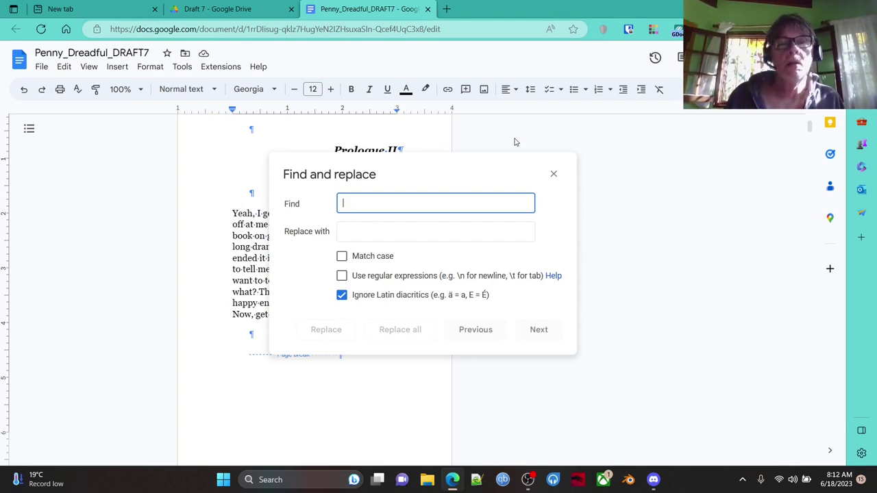
pyautogui.click(363, 231)
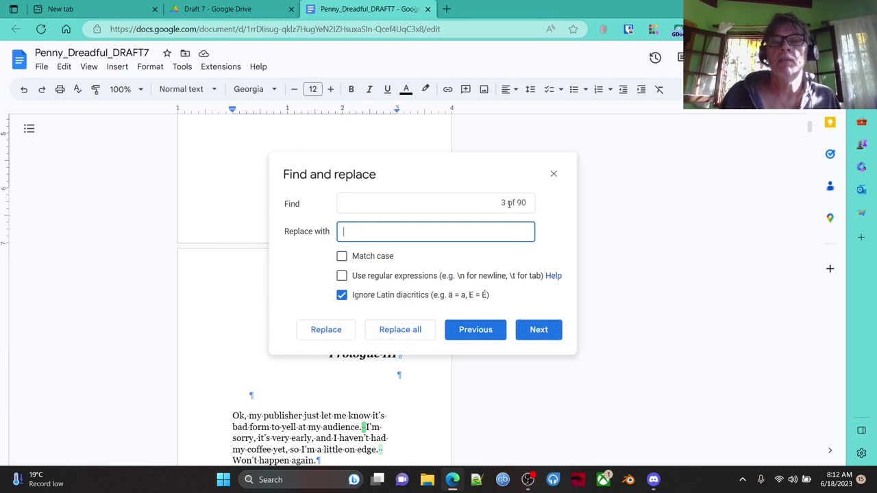
pyautogui.click(400, 332)
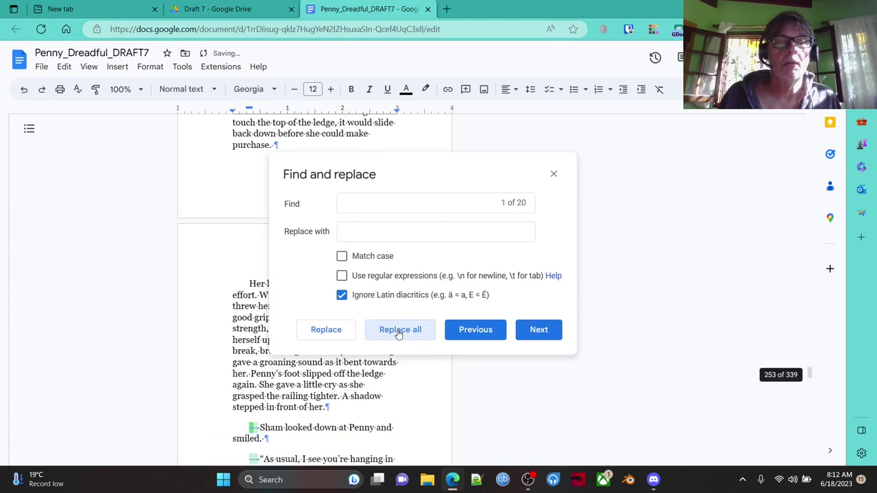
pyautogui.click(555, 176)
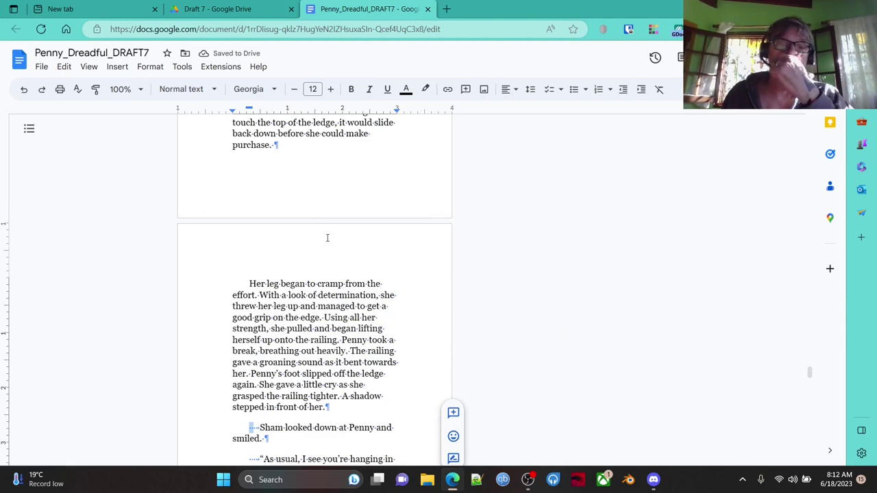
# - Return to the title page and dismiss the Facebook notification
pyautogui.scroll(3, 323, 226)
pyautogui.scroll(10, 323, 226)
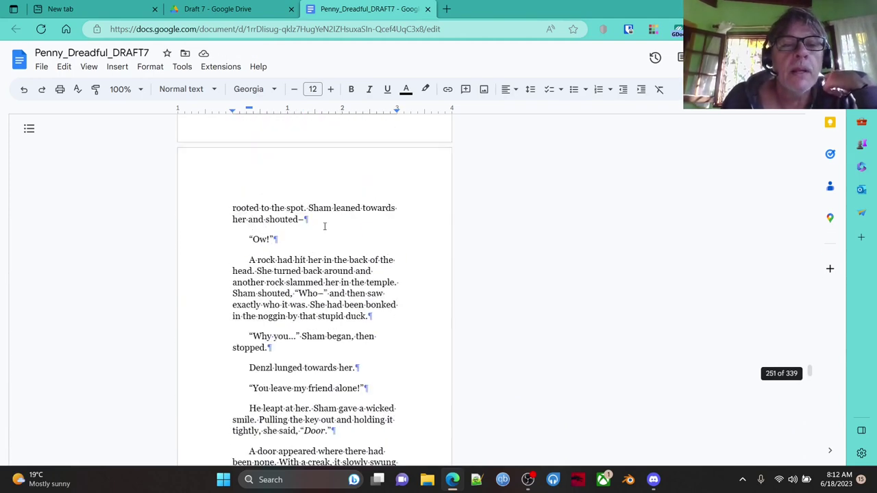
pyautogui.scroll(10, 324, 226)
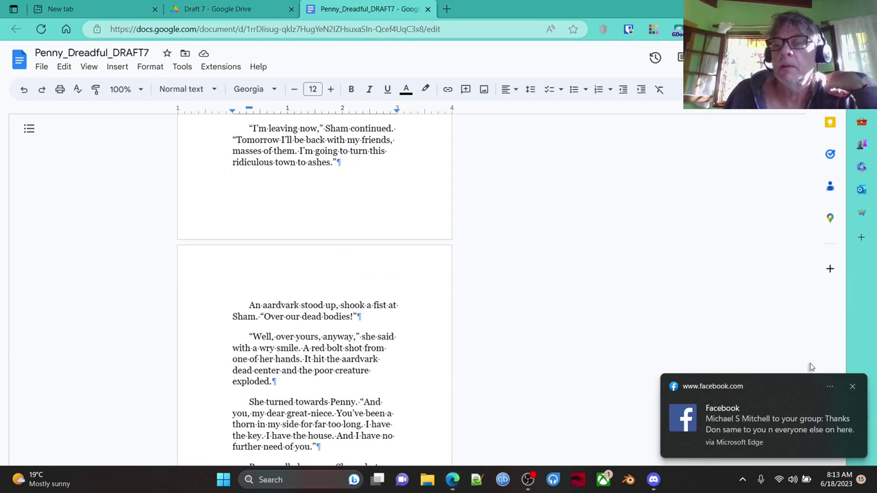
pyautogui.click(851, 387)
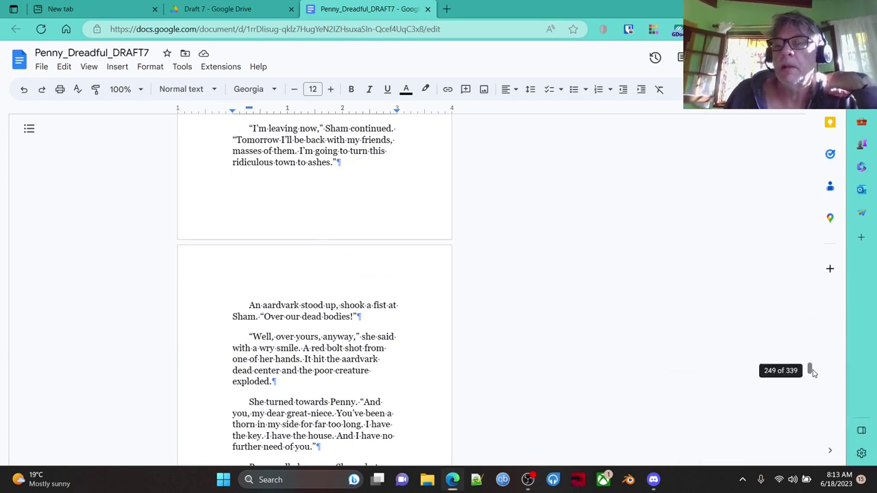
pyautogui.moveTo(811, 368); pyautogui.dragTo(795, 116)
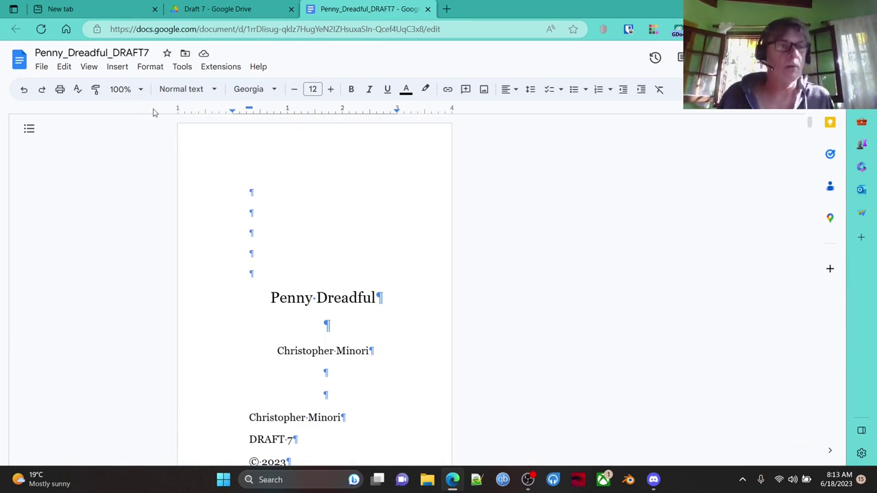
pyautogui.click(63, 69)
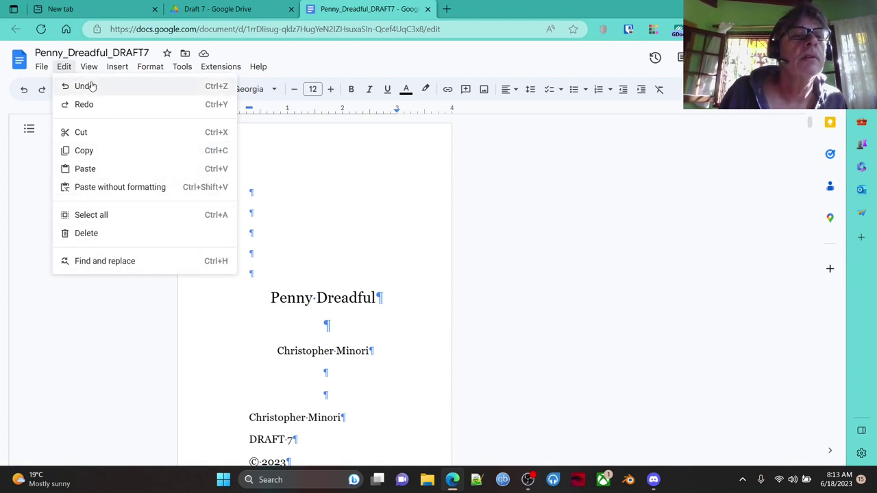
pyautogui.click(131, 260)
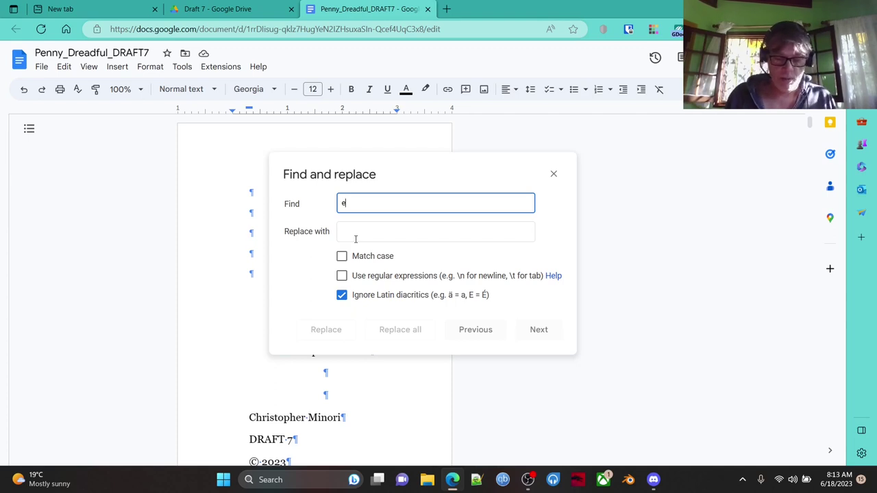
pyautogui.write('xpert')
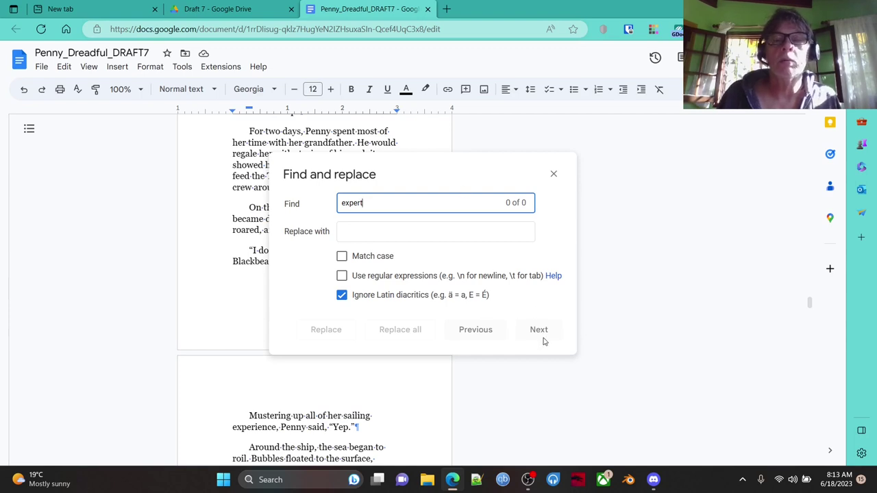
pyautogui.click(554, 174)
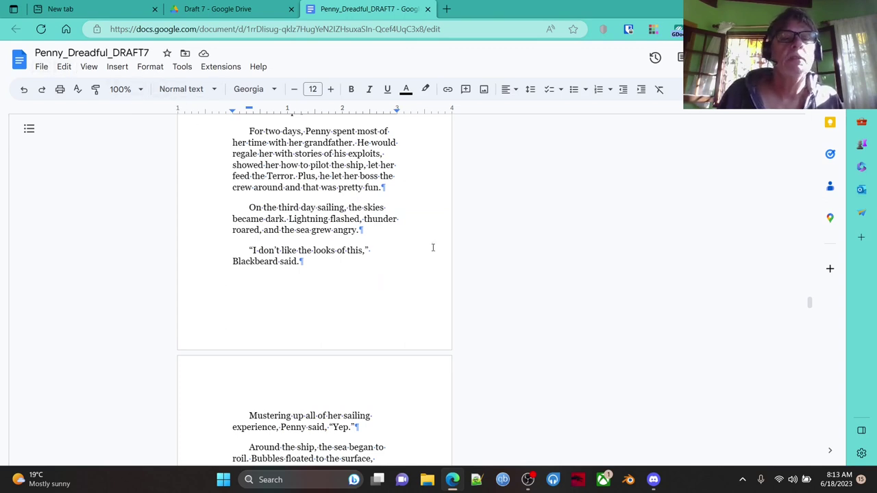
pyautogui.moveTo(808, 309)
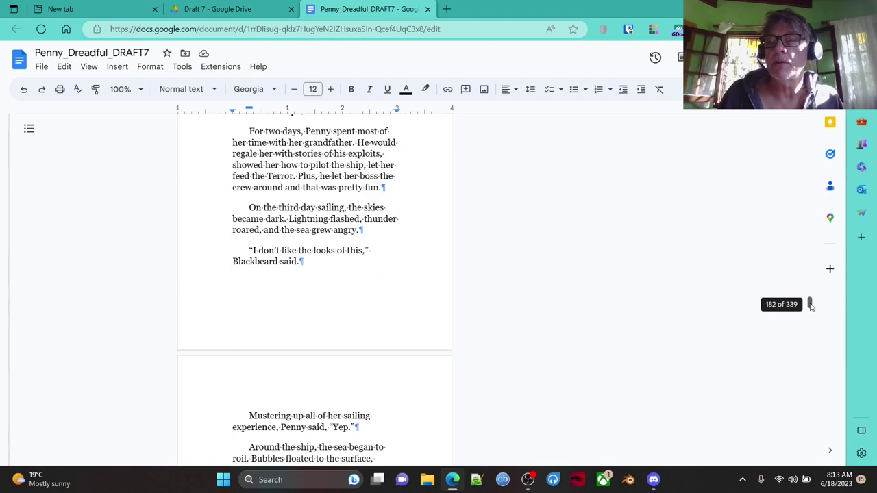
# - Clear the old search word 'expert' and run Replace all on the spaces across the manuscript
pyautogui.moveTo(809, 304); pyautogui.dragTo(795, 111)
pyautogui.scroll(-8, 373, 274)
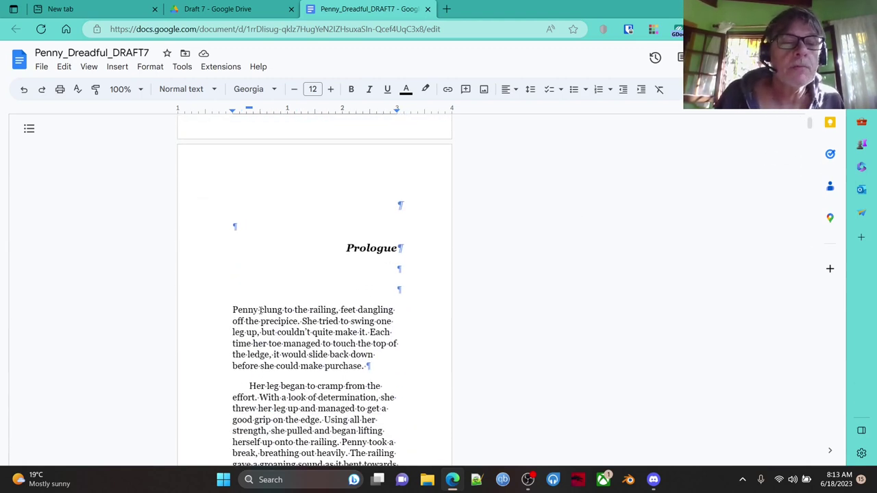
pyautogui.click(261, 310)
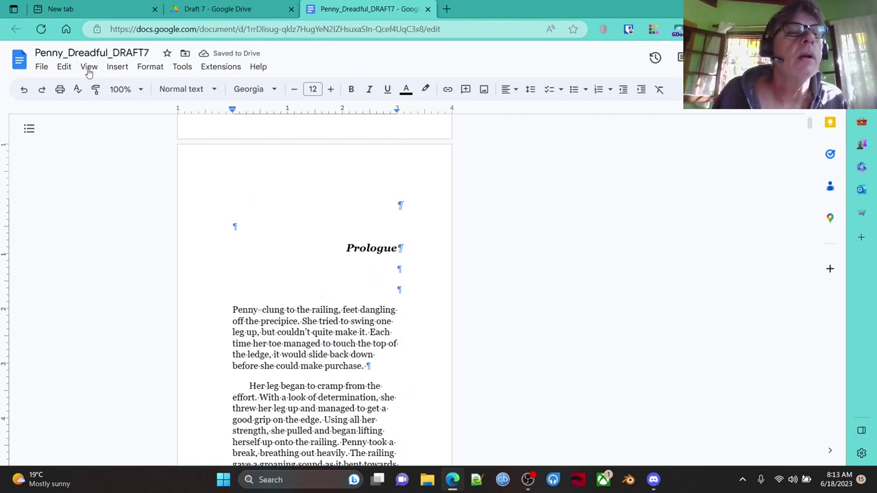
pyautogui.click(378, 247)
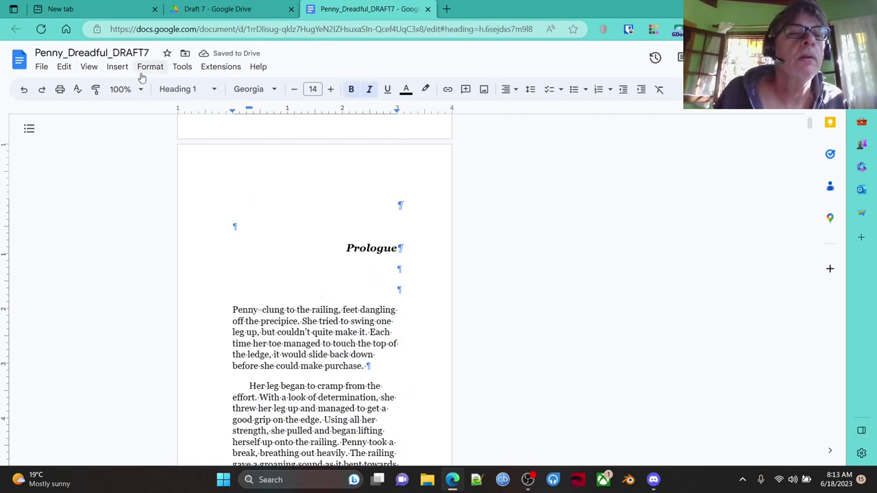
pyautogui.click(64, 68)
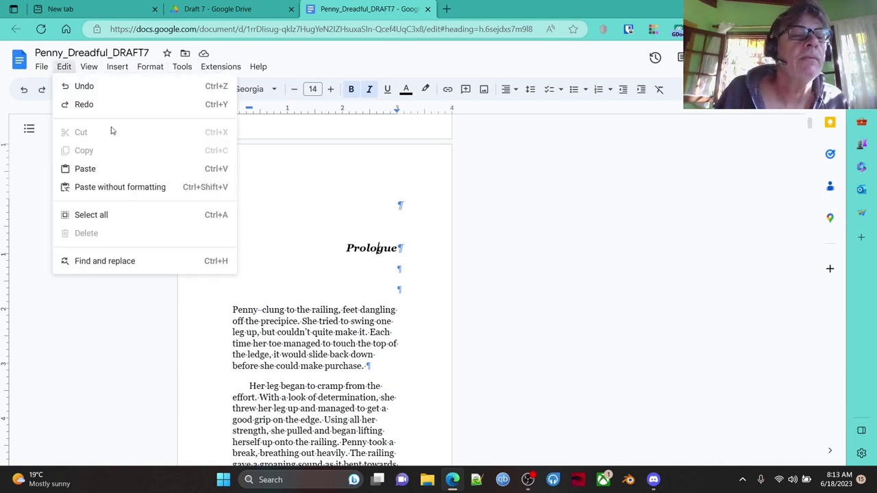
pyautogui.click(104, 268)
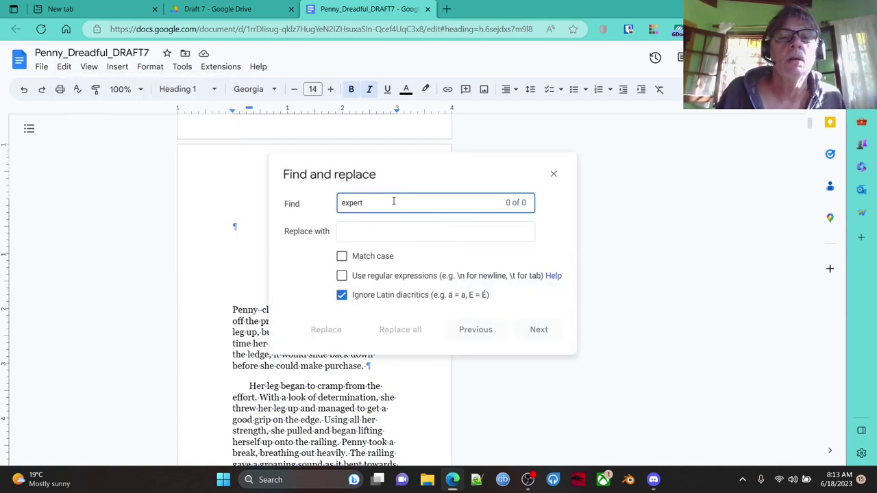
pyautogui.press('BackSpace')
pyautogui.press('BackSpace')
pyautogui.press('BackSpace')
pyautogui.press('BackSpace')
pyautogui.press('BackSpace')
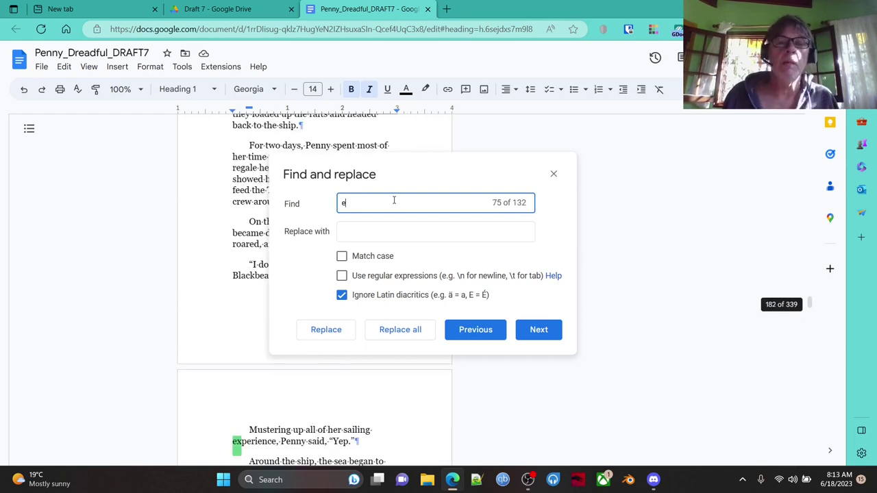
pyautogui.press('BackSpace')
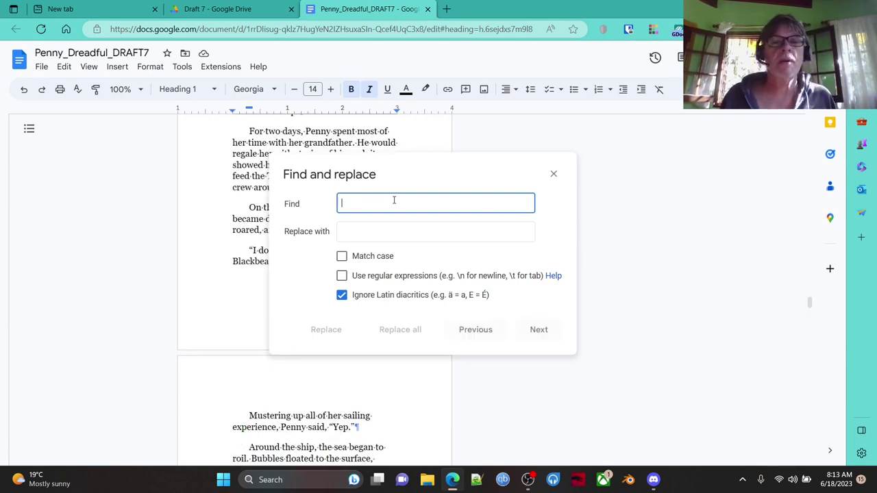
pyautogui.click(364, 233)
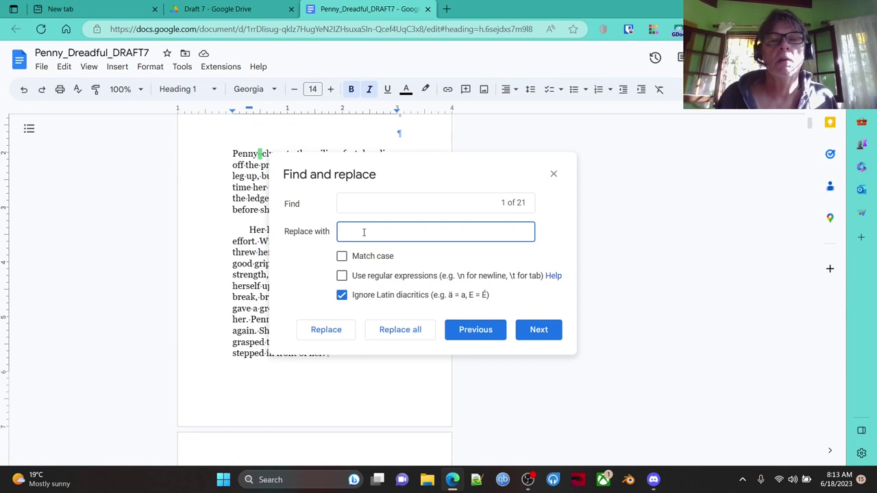
pyautogui.click(397, 331)
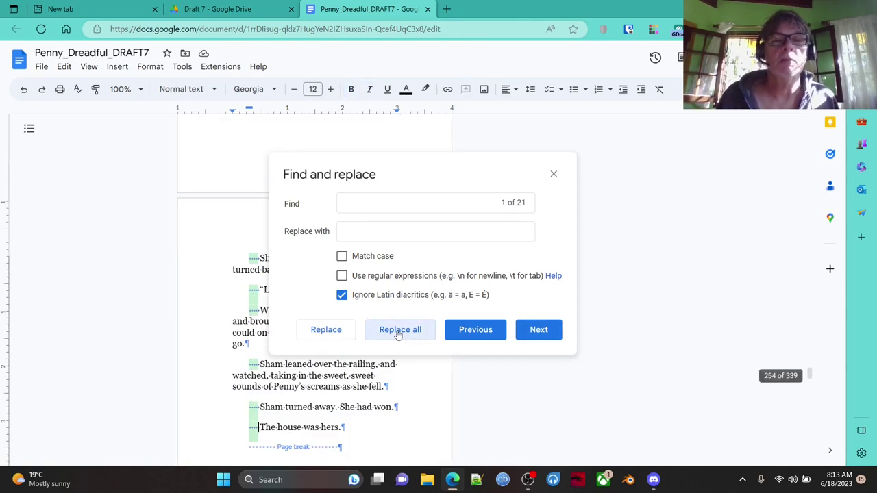
pyautogui.click(554, 174)
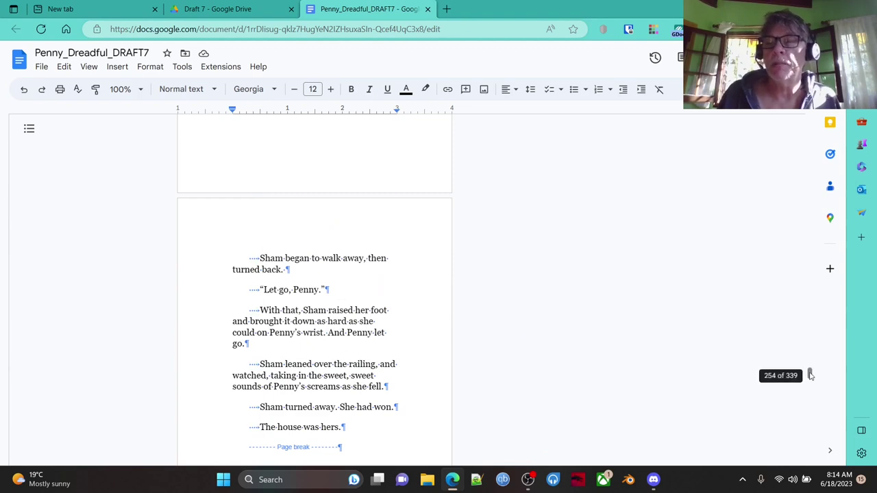
# - Delete the stray space between 'Penny' and 'clung' in the Prologue's opening sentence
pyautogui.moveTo(809, 374); pyautogui.dragTo(787, 113)
pyautogui.scroll(-10, 263, 317)
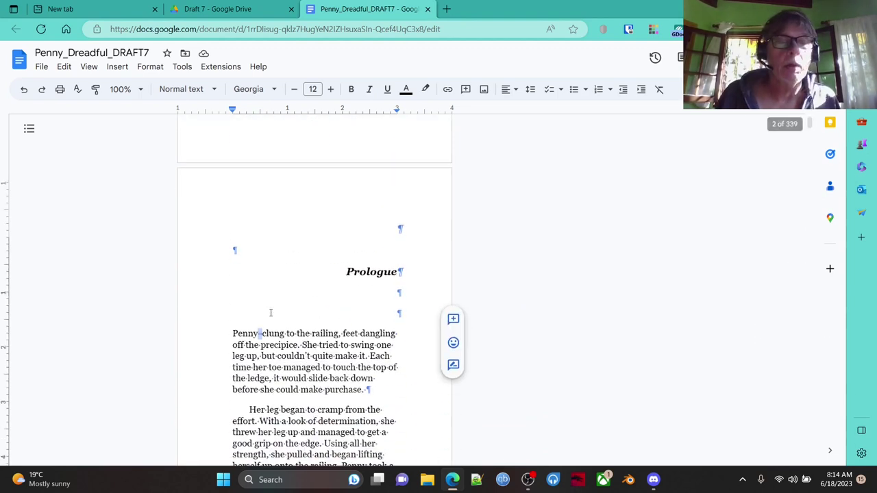
pyautogui.click(262, 310)
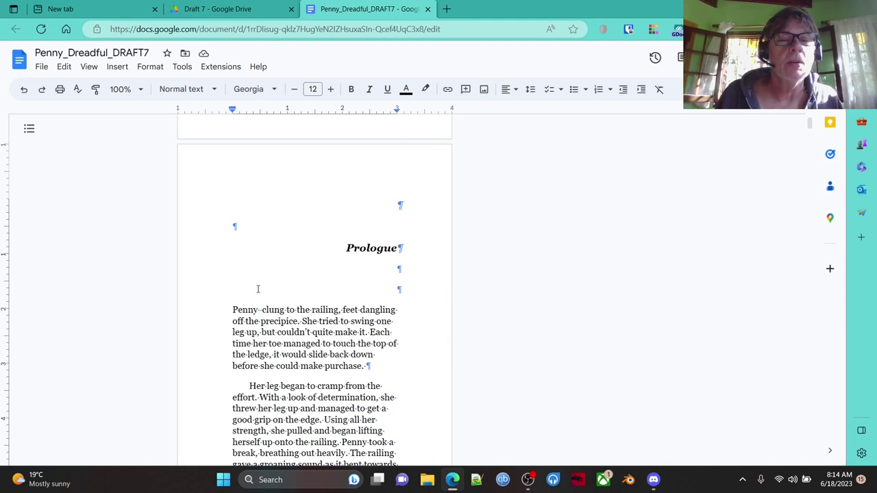
pyautogui.press('BackSpace')
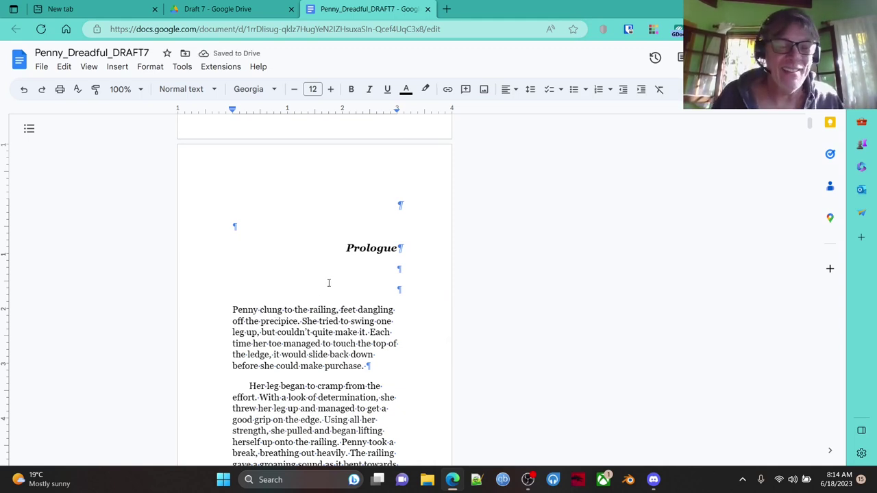
pyautogui.click(371, 248)
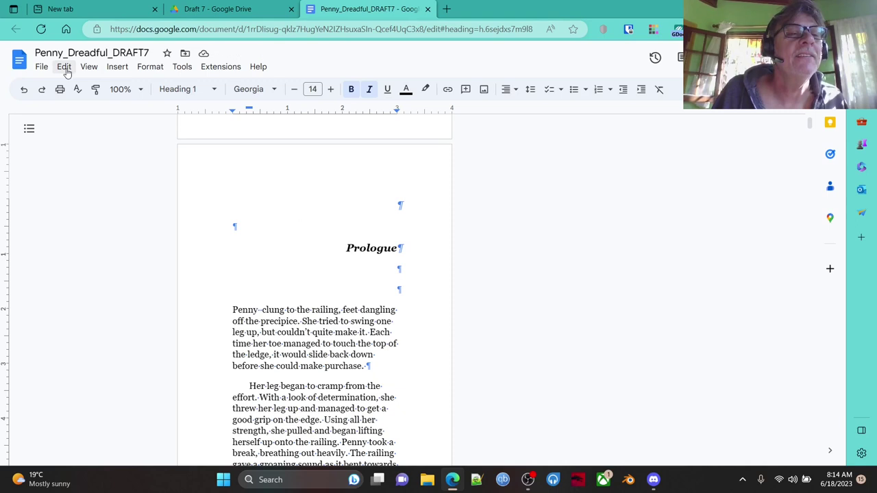
# - Clear the Find field and run Replace all across the whole manuscript
pyautogui.click(63, 68)
pyautogui.click(112, 263)
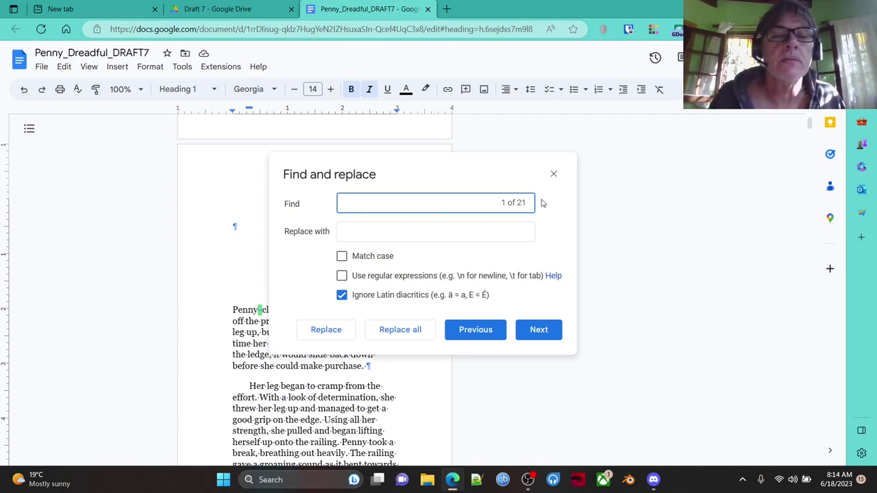
pyautogui.press('BackSpace')
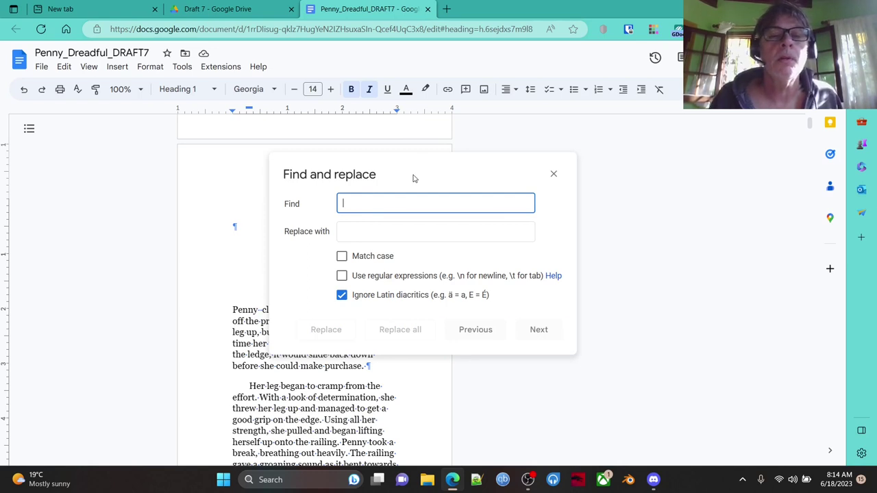
pyautogui.click(359, 237)
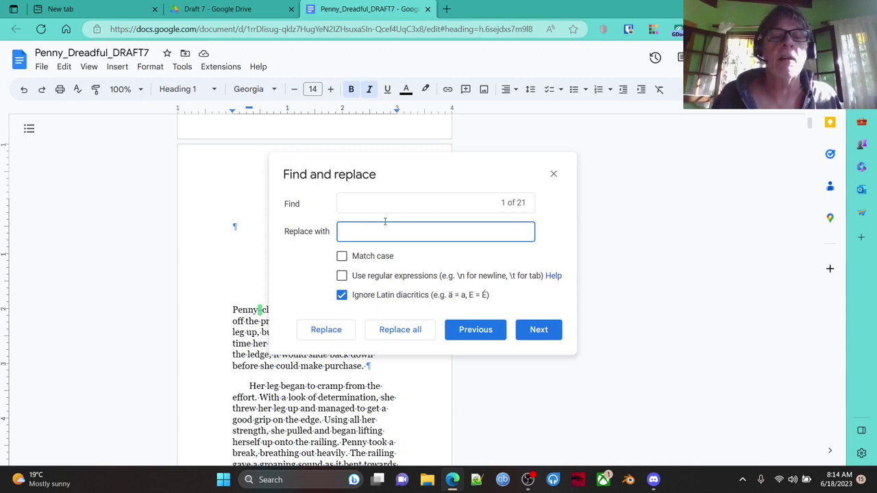
pyautogui.click(406, 339)
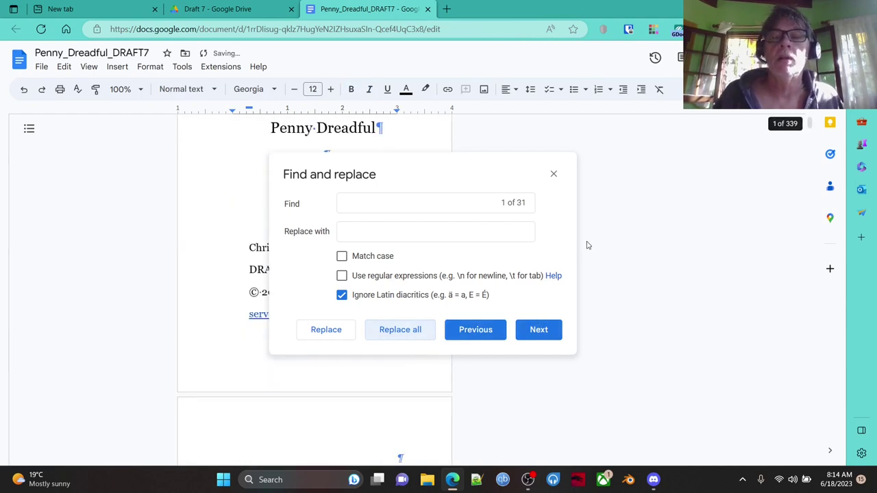
pyautogui.click(554, 175)
# - Delete the leftover extra spaces between 'Penny' and 'clung'
pyautogui.scroll(-5, 340, 270)
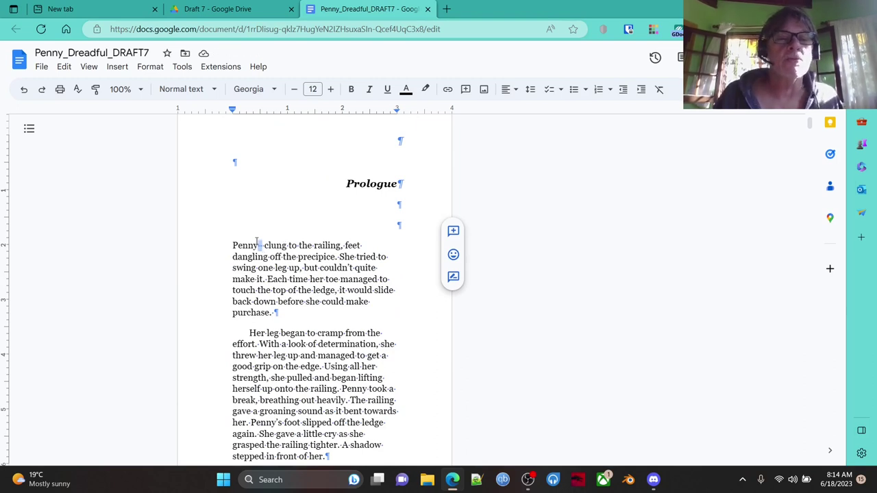
pyautogui.click(419, 184)
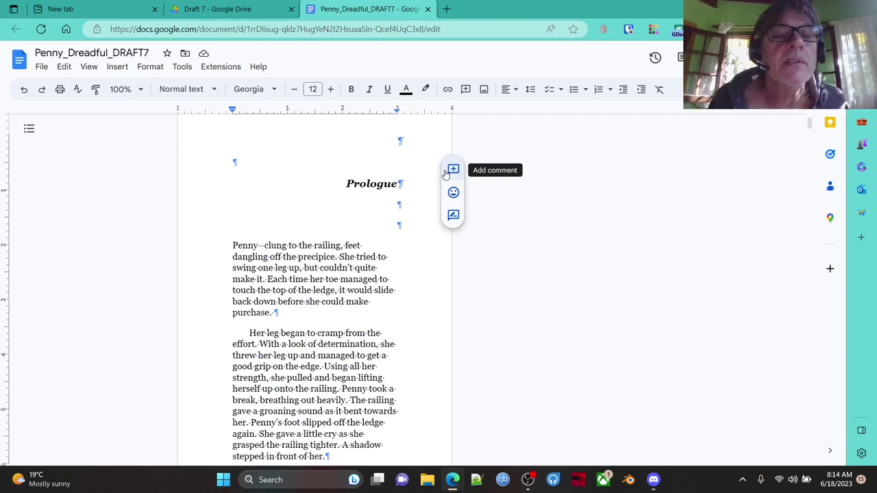
pyautogui.press('BackSpace')
pyautogui.press('BackSpace')
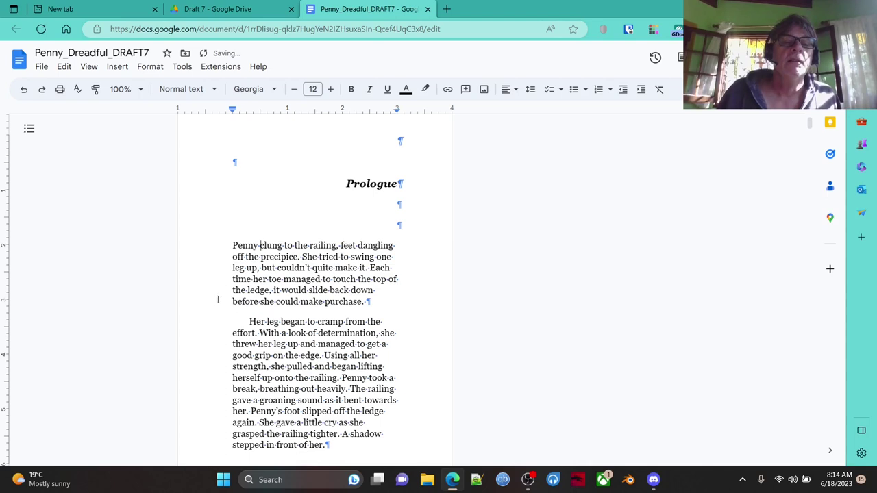
# - Remove the leading space before 'Penny turned off the tv'
pyautogui.scroll(-5, 305, 303)
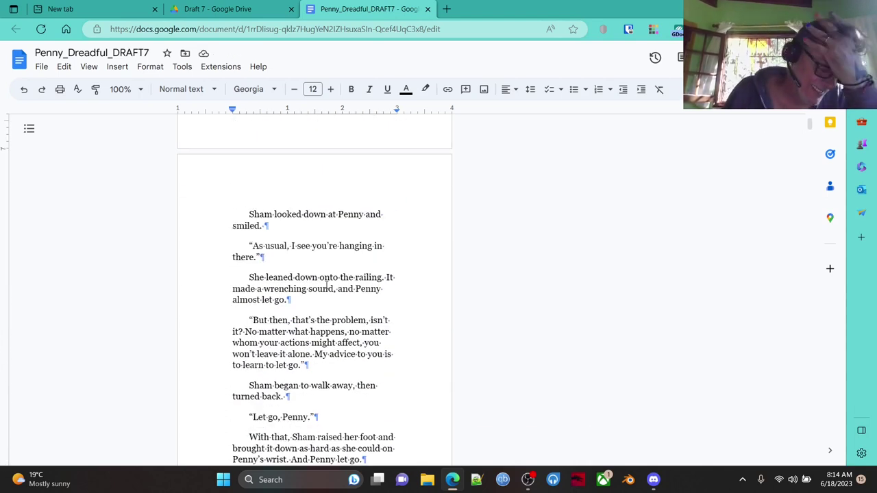
pyautogui.scroll(-5, 306, 280)
pyautogui.scroll(-3, 329, 263)
pyautogui.scroll(-3, 334, 257)
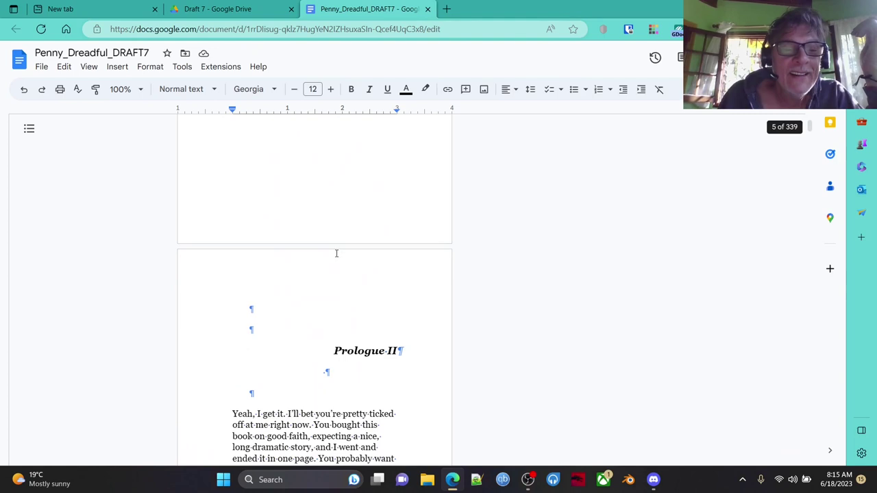
pyautogui.scroll(-15, 336, 254)
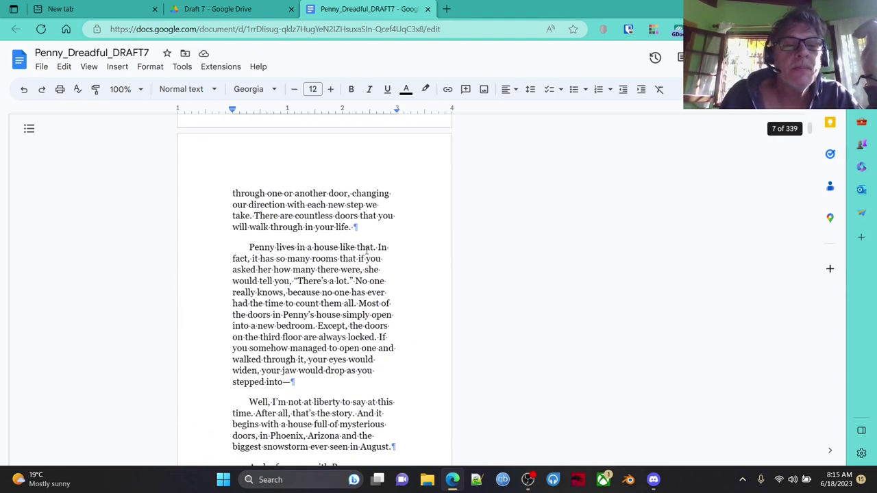
pyautogui.scroll(-4, 361, 250)
pyautogui.scroll(3, 325, 246)
pyautogui.scroll(-3, 326, 245)
pyautogui.scroll(-7, 328, 243)
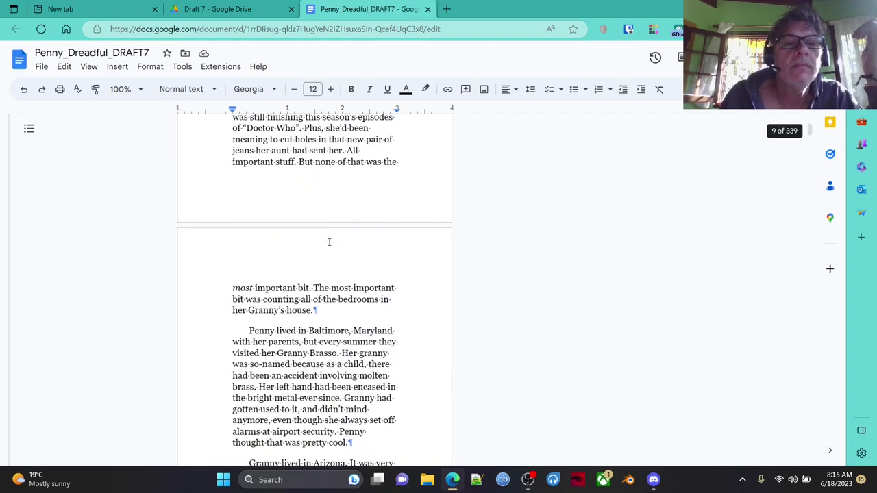
pyautogui.scroll(3, 329, 239)
pyautogui.scroll(-11, 335, 238)
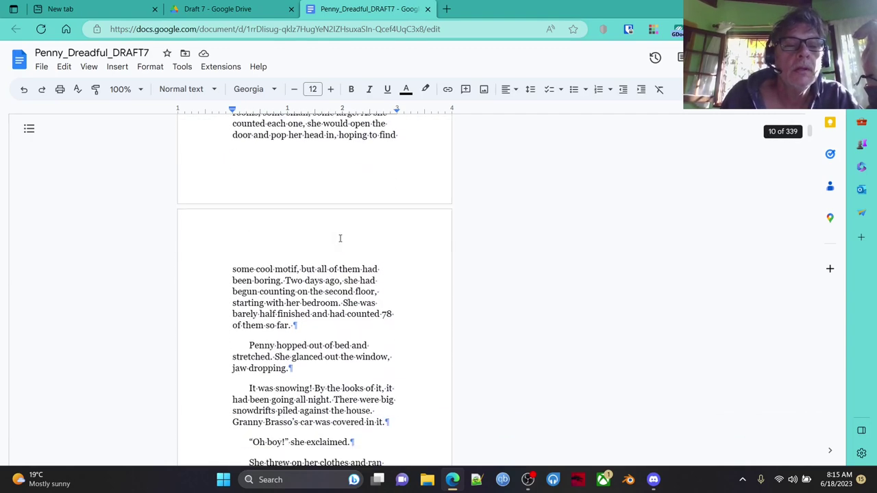
pyautogui.scroll(-8, 340, 237)
pyautogui.scroll(-15, 332, 240)
pyautogui.scroll(-15, 336, 243)
pyautogui.scroll(-15, 326, 244)
pyautogui.scroll(-15, 343, 243)
pyautogui.scroll(-15, 363, 243)
pyautogui.scroll(-15, 390, 247)
pyautogui.scroll(-2, 398, 253)
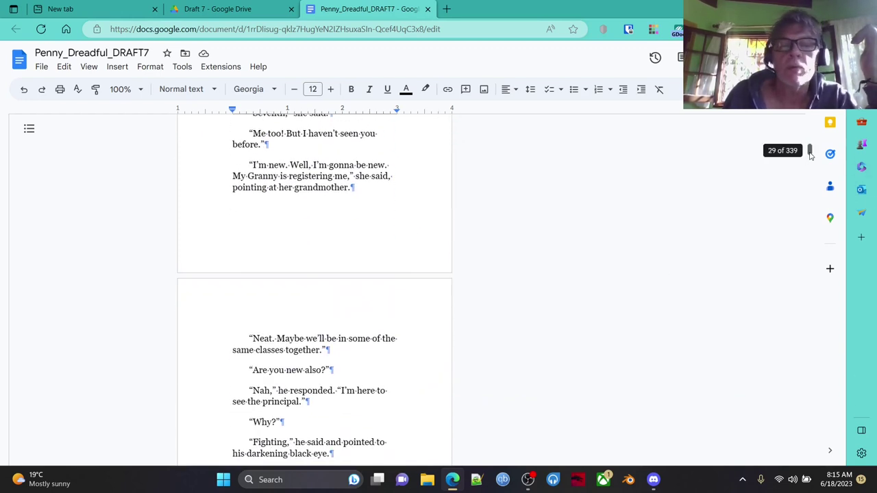
pyautogui.moveTo(809, 156); pyautogui.dragTo(809, 236)
pyautogui.scroll(-1, 394, 290)
pyautogui.scroll(-6, 404, 290)
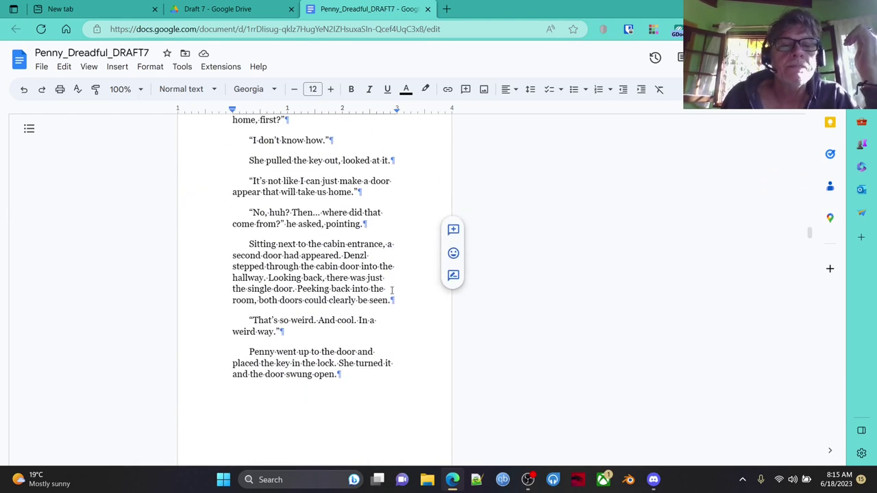
pyautogui.scroll(-4, 391, 291)
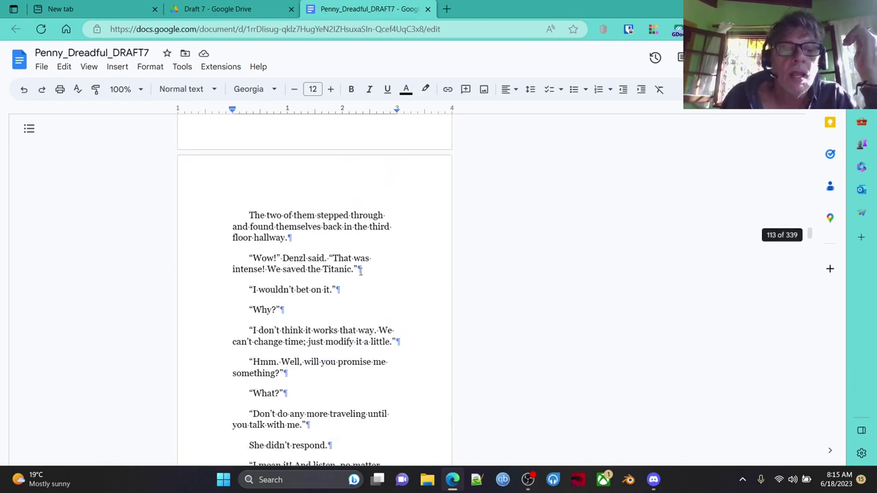
pyautogui.scroll(-1, 359, 271)
pyautogui.scroll(-3, 350, 274)
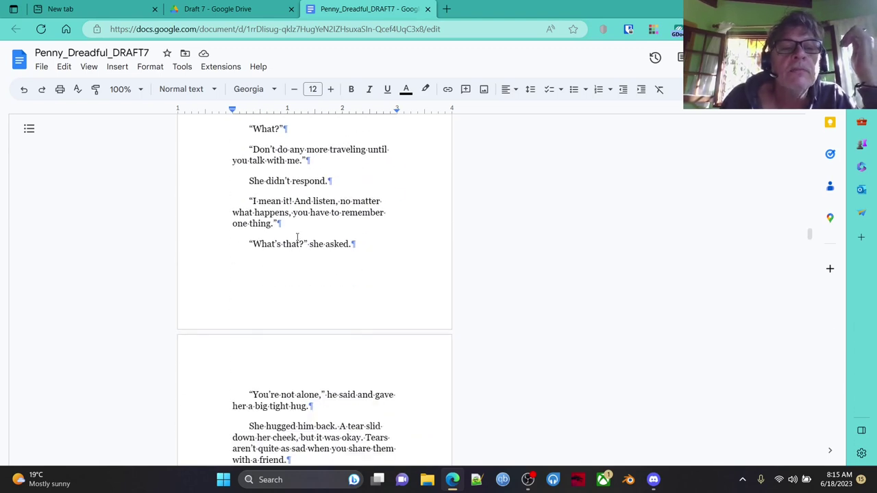
pyautogui.scroll(-3, 330, 255)
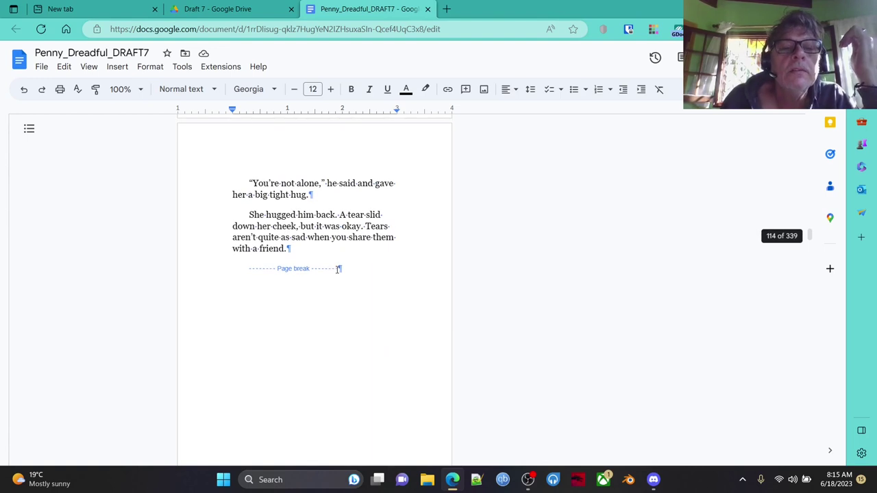
pyautogui.scroll(-9, 342, 261)
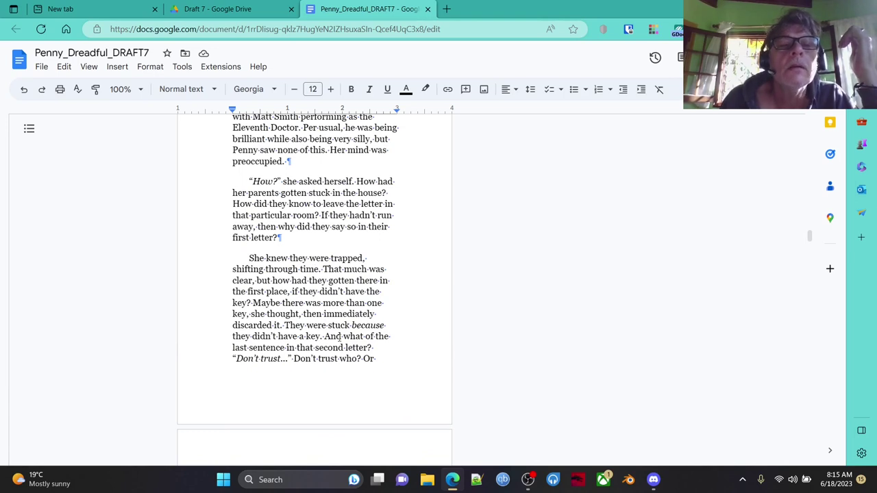
pyautogui.scroll(-3, 339, 329)
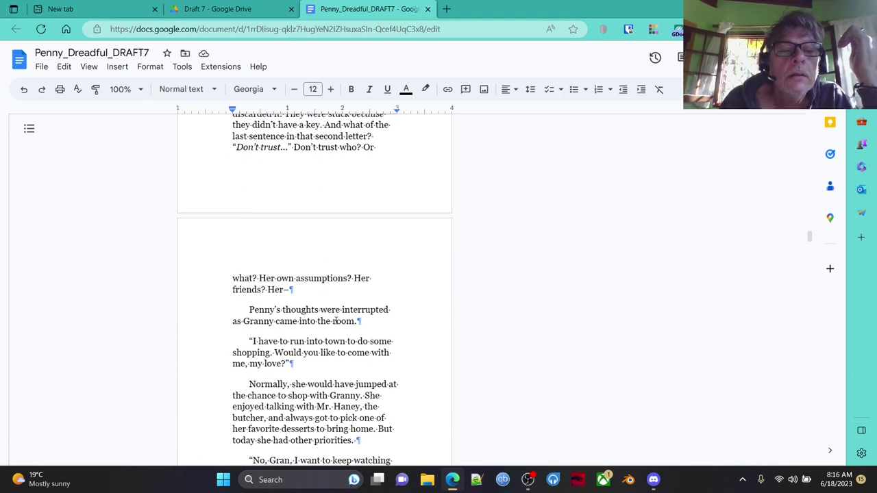
pyautogui.scroll(-2, 335, 320)
pyautogui.scroll(-3, 342, 315)
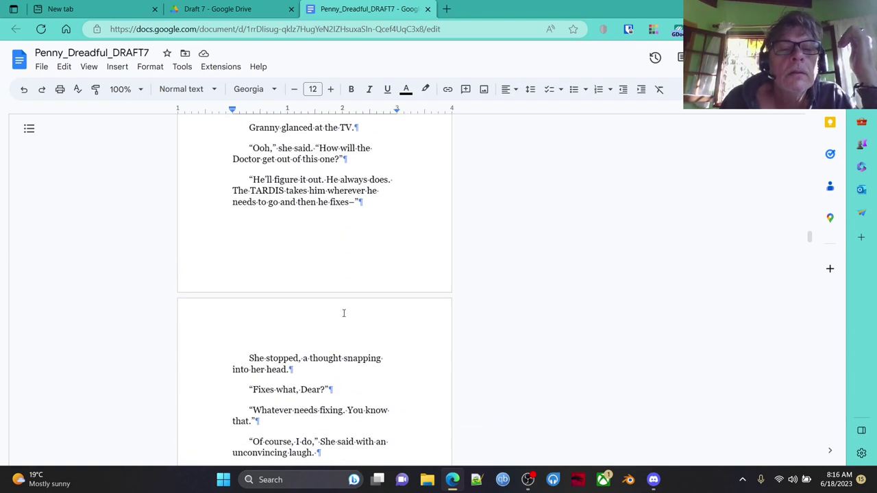
pyautogui.scroll(-7, 353, 295)
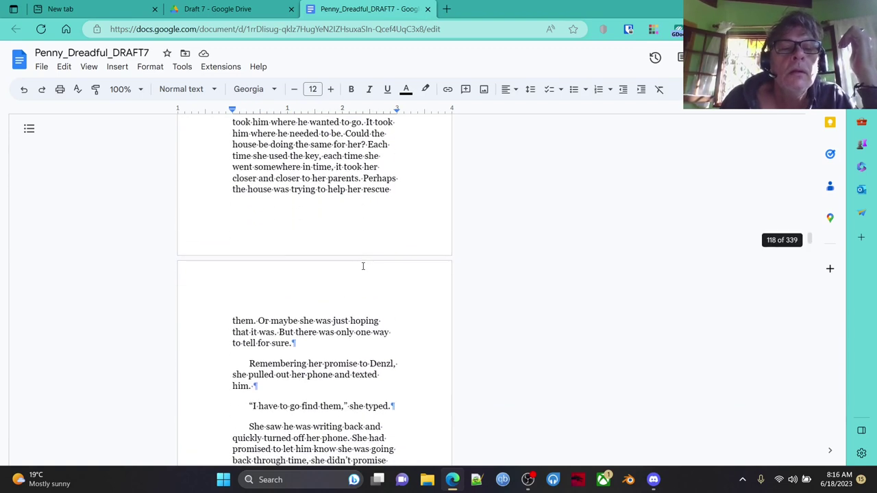
pyautogui.scroll(-2, 364, 277)
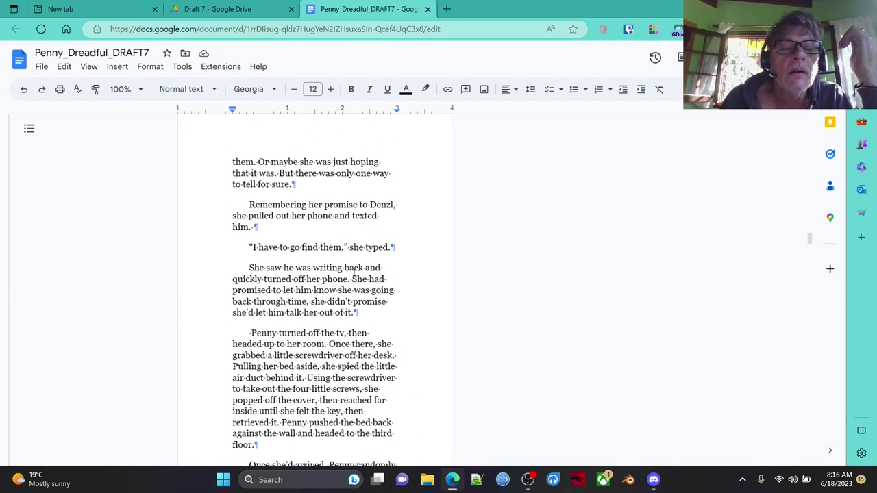
pyautogui.click(251, 333)
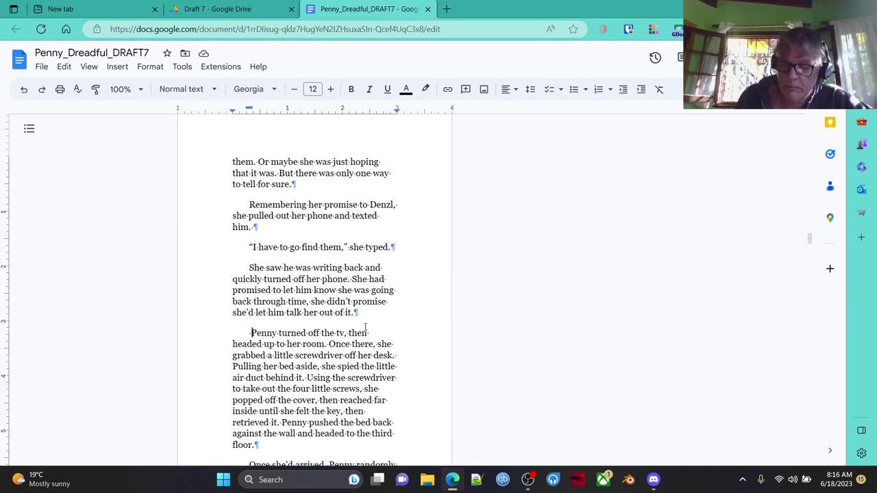
pyautogui.press('BackSpace')
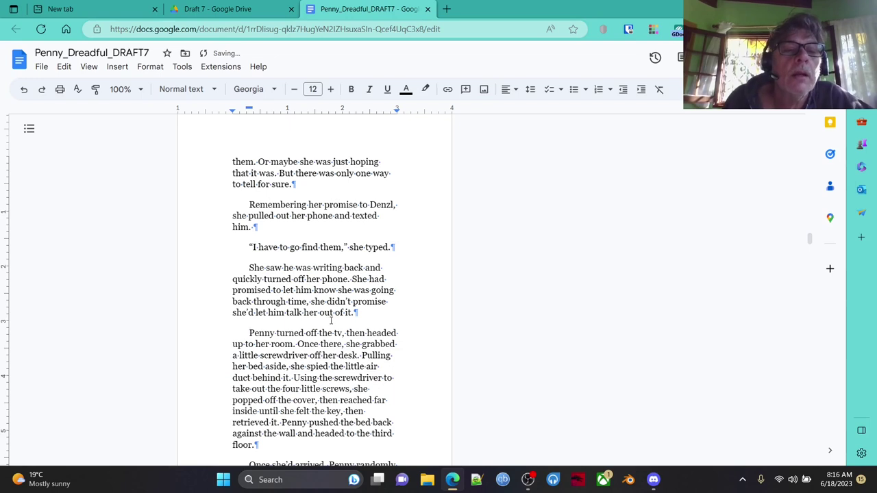
# - Go back to the title page and bring up the Edit menu
pyautogui.scroll(-7, 331, 320)
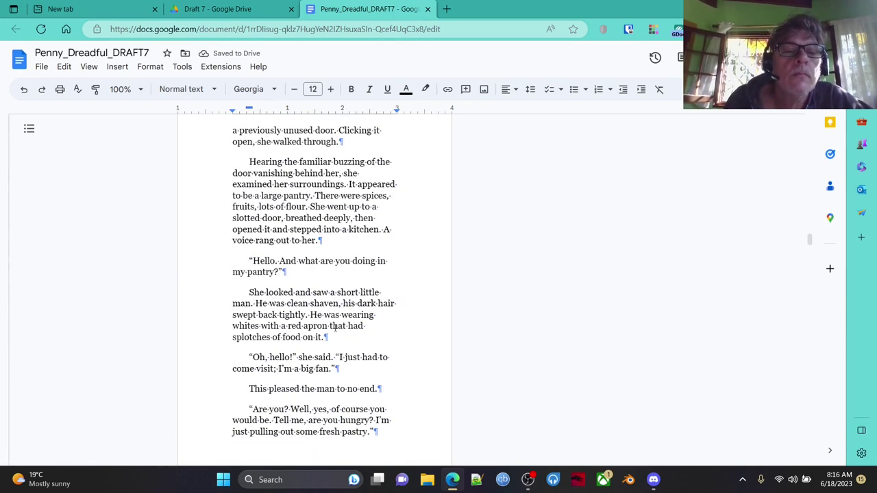
pyautogui.scroll(-5, 335, 326)
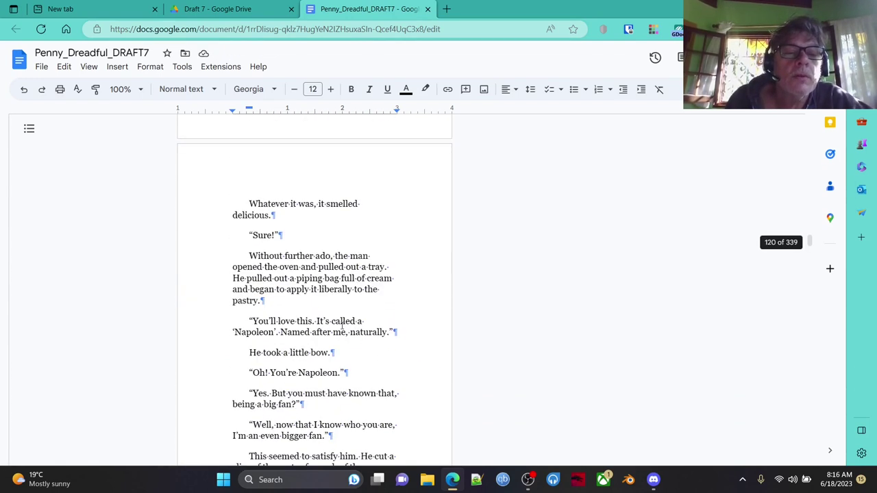
pyautogui.scroll(-3, 342, 326)
pyautogui.scroll(-10, 348, 320)
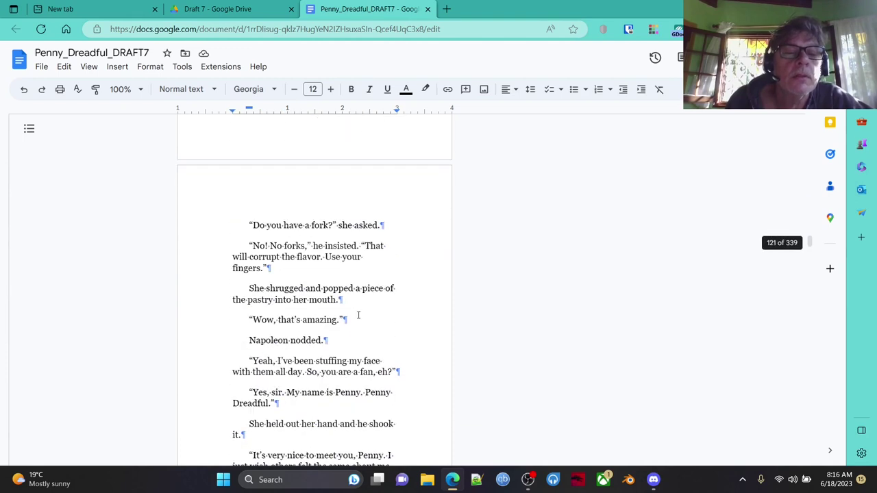
pyautogui.scroll(10, 371, 310)
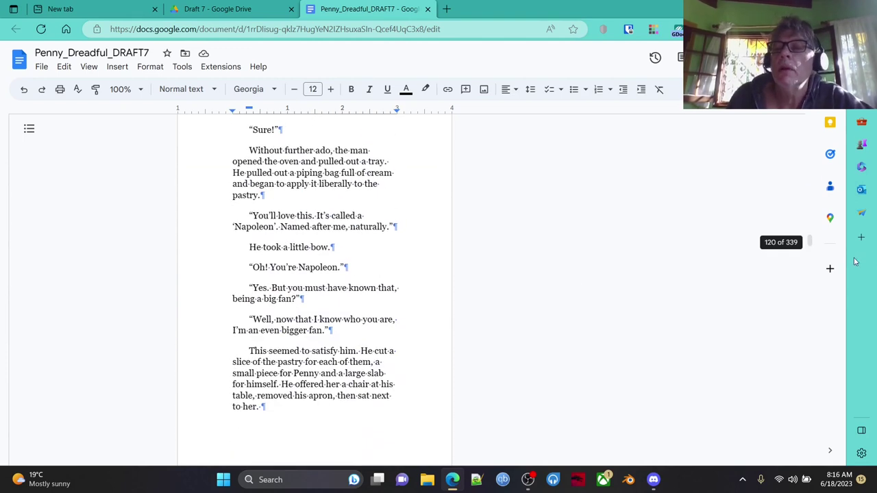
pyautogui.moveTo(810, 243); pyautogui.dragTo(776, 122)
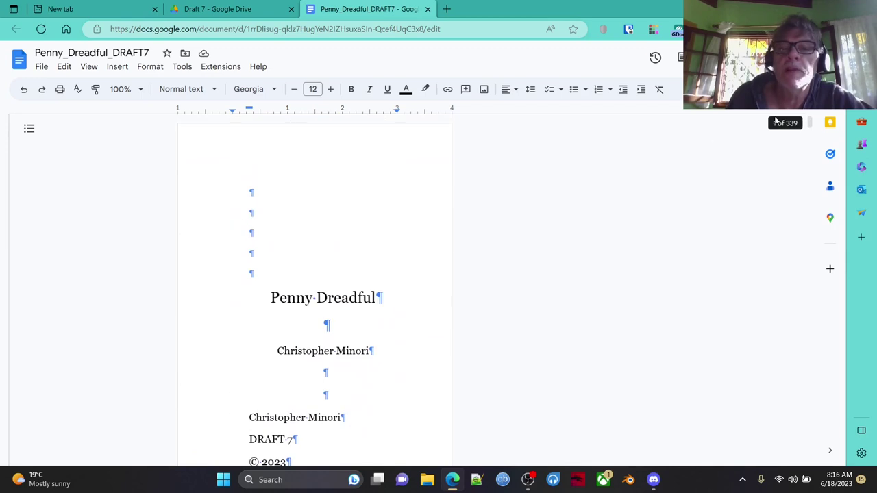
pyautogui.click(63, 68)
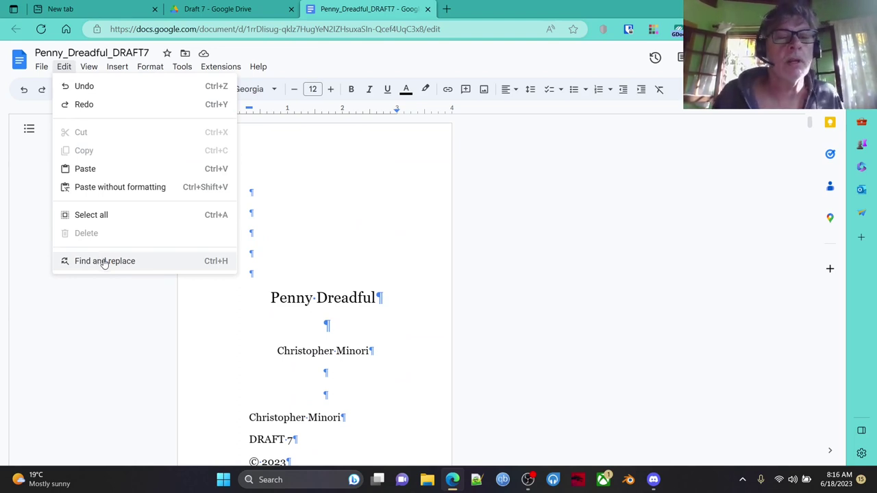
pyautogui.click(340, 297)
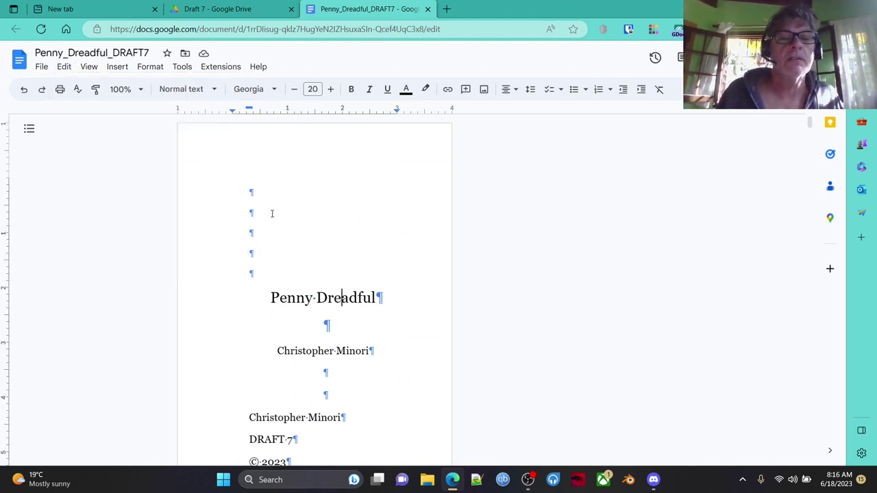
pyautogui.click(87, 69)
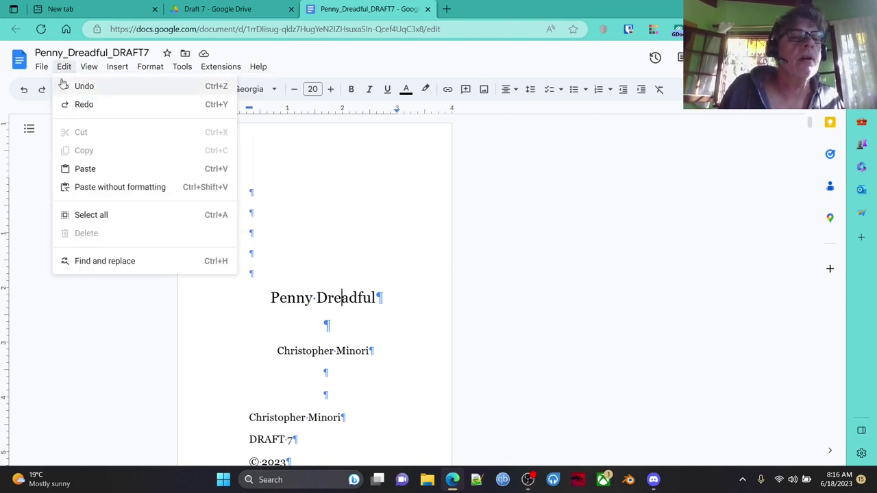
# - With Find and replace open, strip the leading tab and spaces before 'Sham looked down'
pyautogui.click(117, 261)
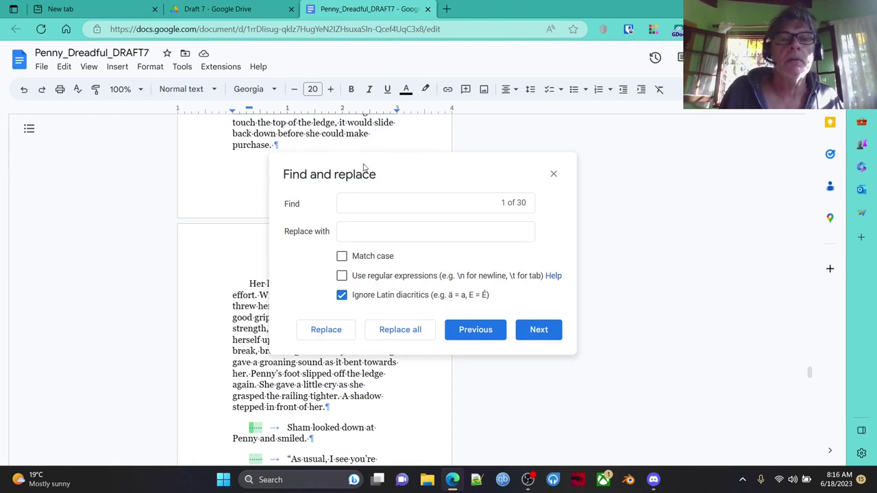
pyautogui.moveTo(365, 169); pyautogui.dragTo(562, 157)
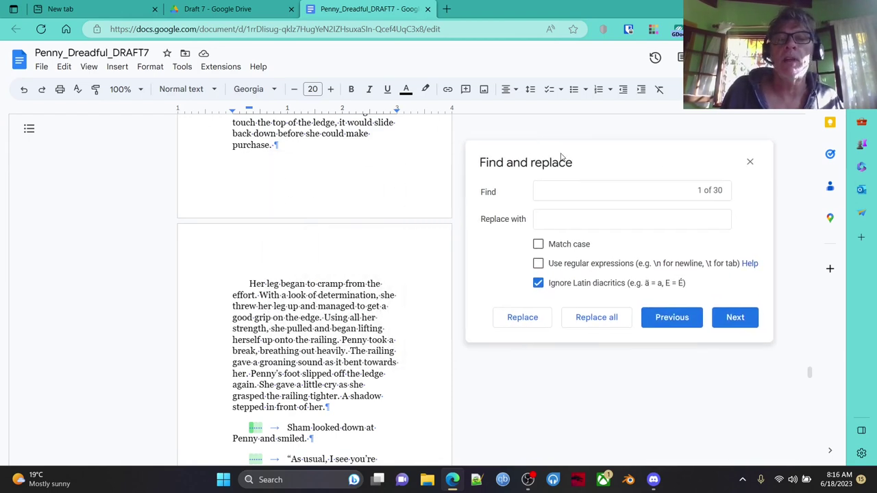
pyautogui.click(558, 191)
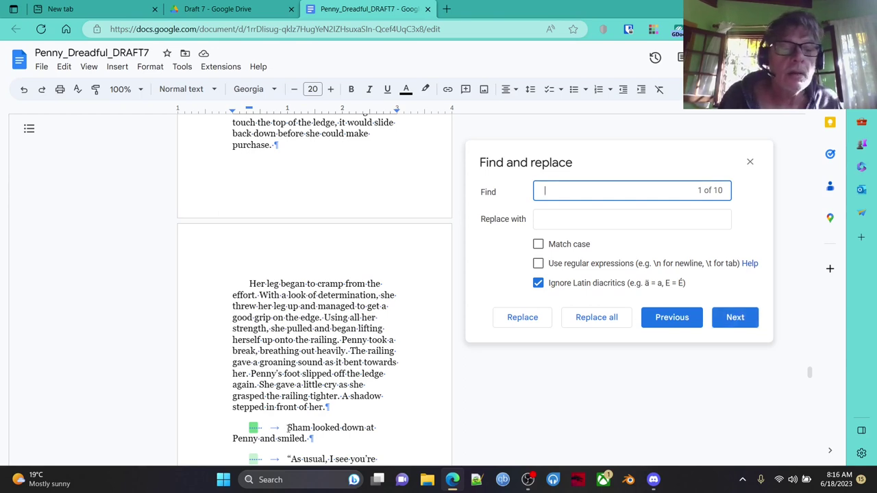
pyautogui.click(287, 429)
pyautogui.press('BackSpace')
pyautogui.press('BackSpace')
pyautogui.press('BackSpace')
pyautogui.press('BackSpace')
pyautogui.press('BackSpace')
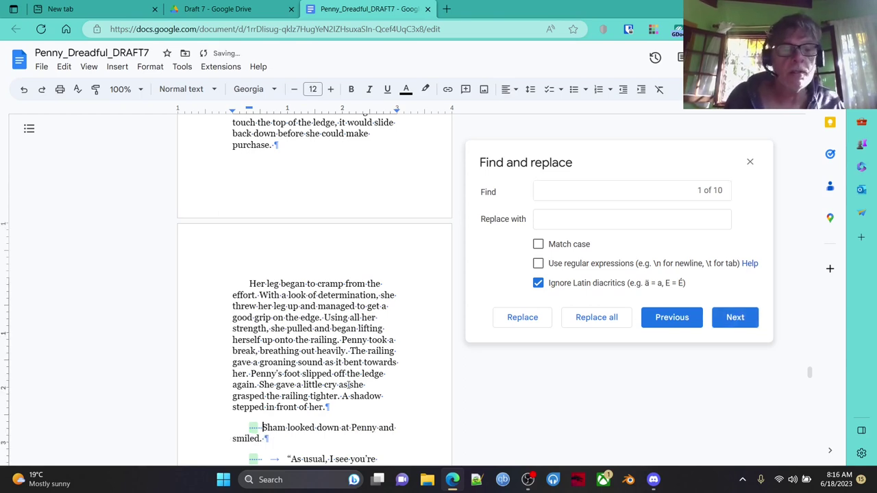
pyautogui.press('BackSpace')
# - Strip the leading tabs and spaces before 'Sham began to walk away' and 'Let go, Penny'
pyautogui.scroll(-12, 326, 322)
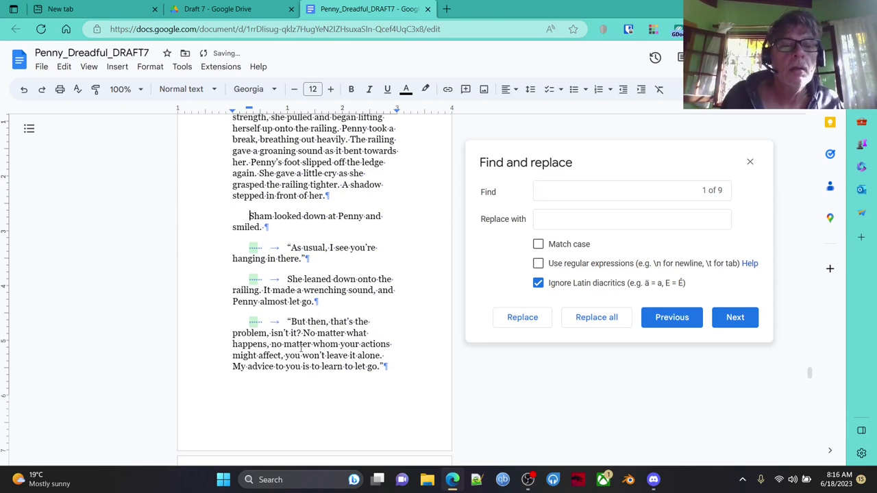
pyautogui.scroll(-5, 327, 320)
pyautogui.scroll(7, 327, 321)
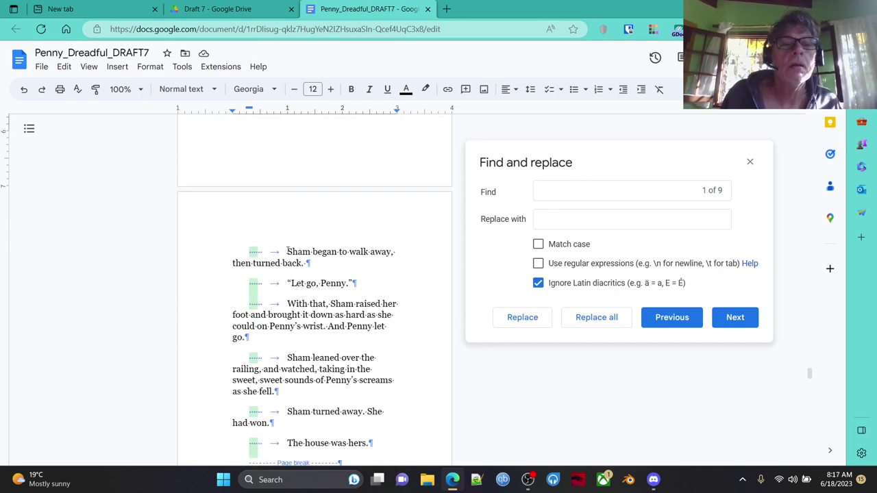
pyautogui.click(287, 252)
pyautogui.press('BackSpace')
pyautogui.press('BackSpace')
pyautogui.press('BackSpace')
pyautogui.press('BackSpace')
pyautogui.press('BackSpace')
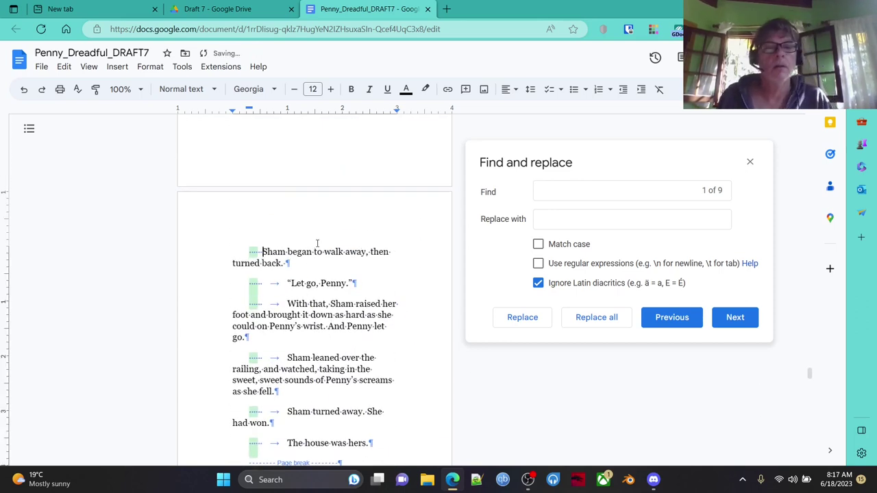
pyautogui.press('BackSpace')
pyautogui.press('BackSpace')
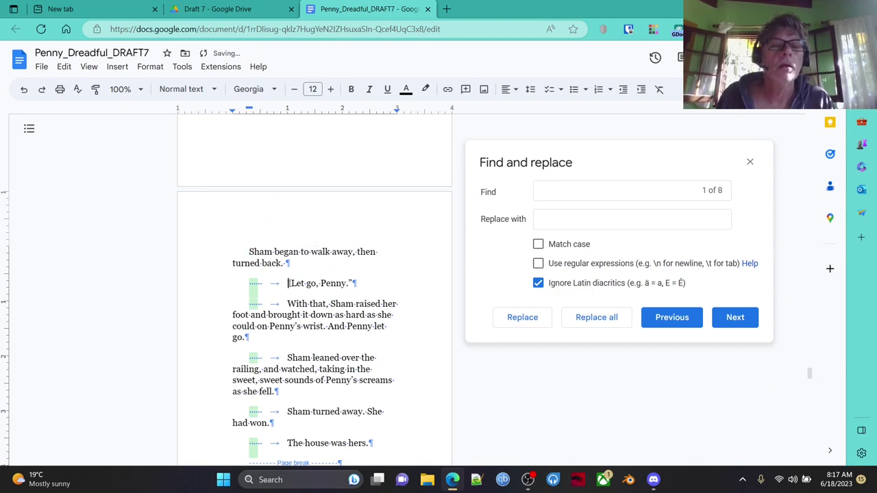
pyautogui.press('BackSpace')
pyautogui.press('BackSpace')
pyautogui.press('BackSpace')
pyautogui.press('BackSpace')
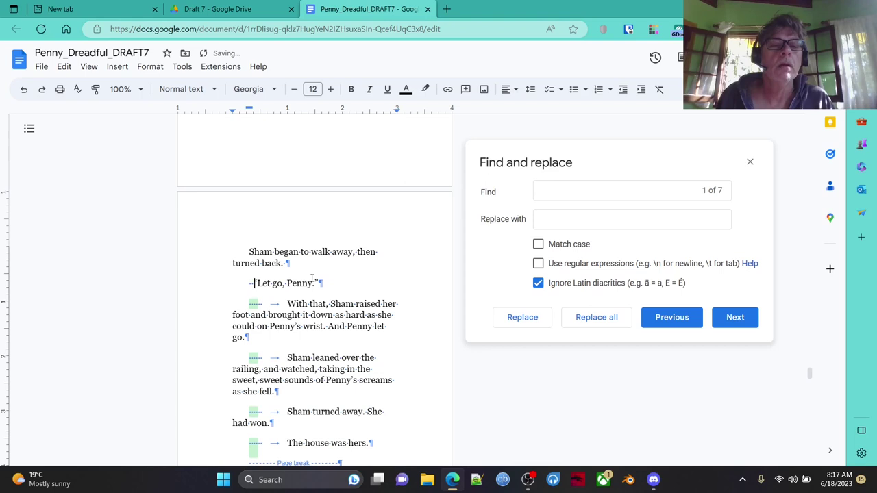
pyautogui.press('BackSpace')
pyautogui.press('BackSpace')
# - Strip the tab indents before 'With that', 'Sham leaned over', 'Sham turned away' and 'The house was hers'
pyautogui.press('BackSpace')
pyautogui.press('BackSpace')
pyautogui.press('BackSpace')
pyautogui.press('BackSpace')
pyautogui.press('BackSpace')
pyautogui.press('BackSpace')
pyautogui.press('BackSpace')
pyautogui.press('BackSpace')
pyautogui.click(287, 346)
pyautogui.press('BackSpace')
pyautogui.press('BackSpace')
pyautogui.press('BackSpace')
pyautogui.press('BackSpace')
pyautogui.press('BackSpace')
pyautogui.press('BackSpace')
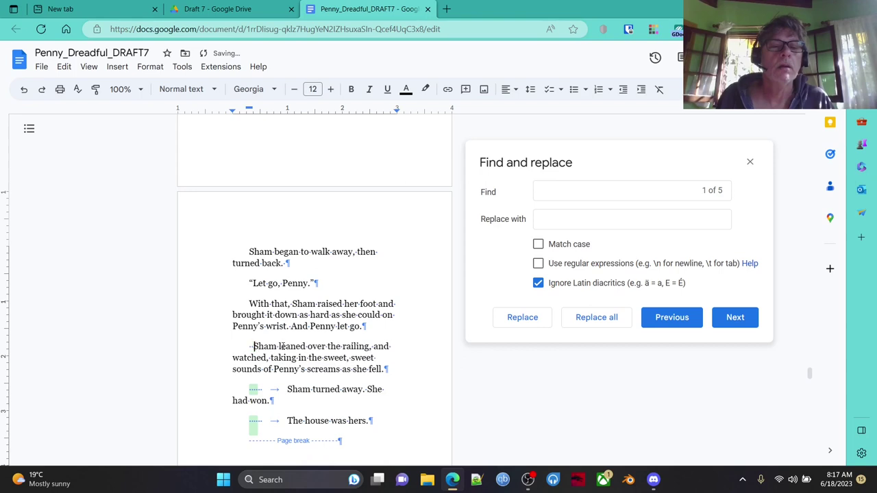
pyautogui.press('BackSpace')
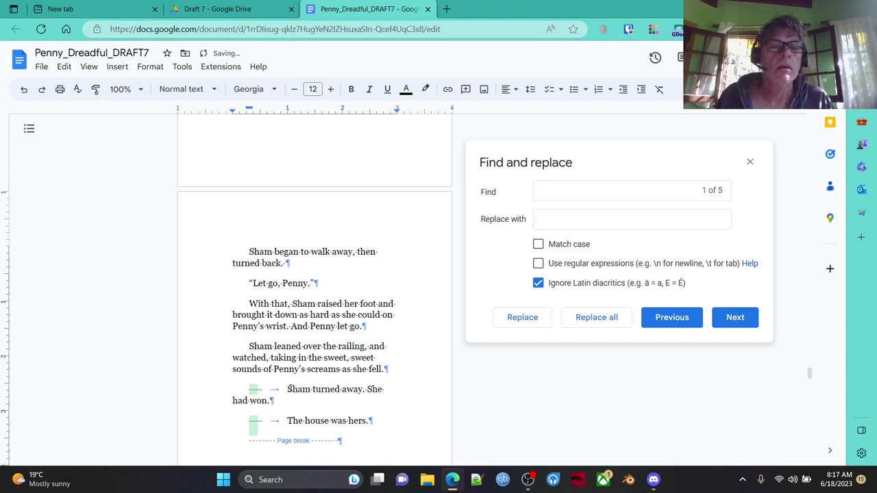
pyautogui.press('BackSpace')
pyautogui.press('BackSpace')
pyautogui.press('BackSpace')
pyautogui.press('BackSpace')
pyautogui.press('BackSpace')
pyautogui.press('BackSpace')
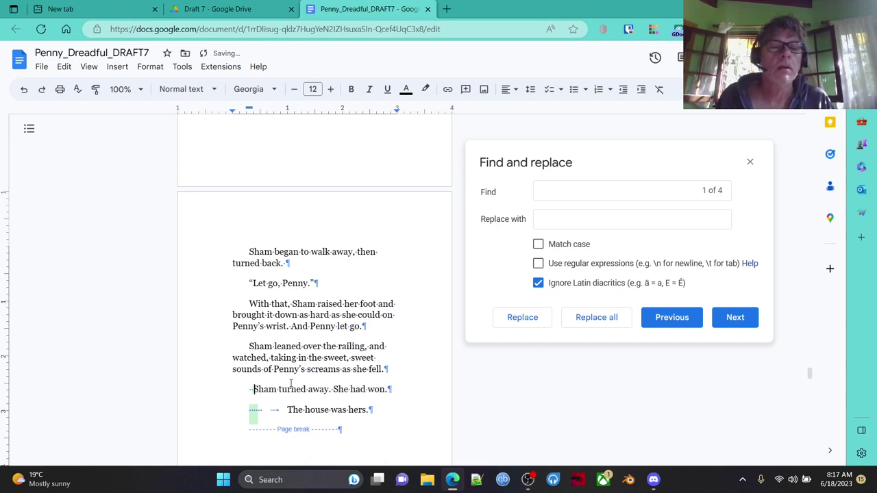
pyautogui.press('BackSpace')
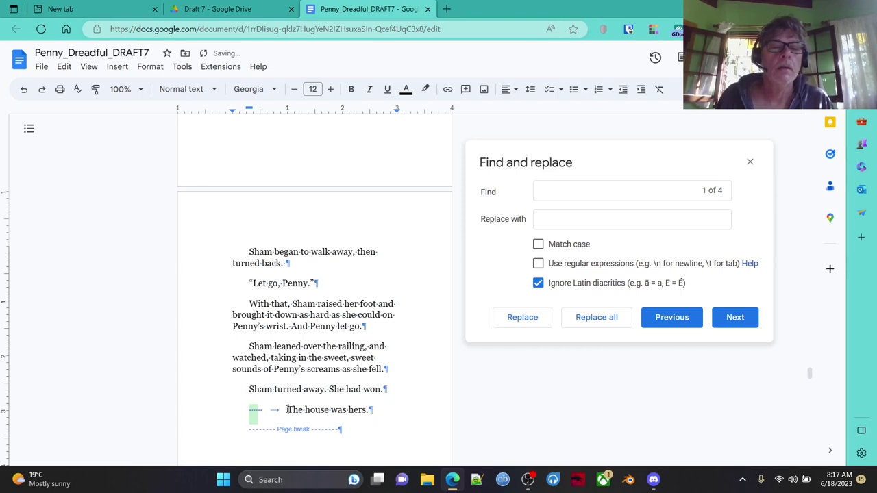
pyautogui.press('BackSpace')
pyautogui.press('BackSpace')
pyautogui.press('BackSpace')
pyautogui.press('BackSpace')
pyautogui.press('BackSpace')
pyautogui.press('BackSpace')
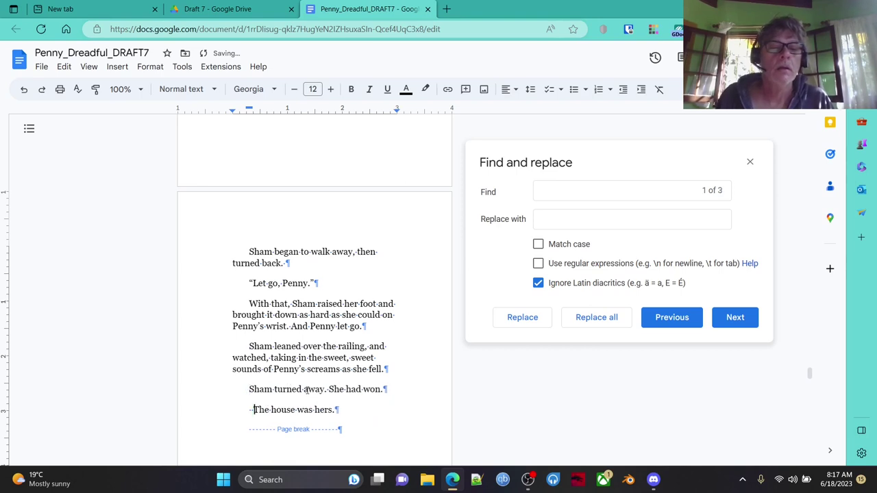
pyautogui.press('BackSpace')
pyautogui.press('BackSpace')
# - Jump to the next tab match and delete the leading tabs before 'As usual' and 'But then'
pyautogui.scroll(-7, 295, 370)
pyautogui.scroll(4, 336, 303)
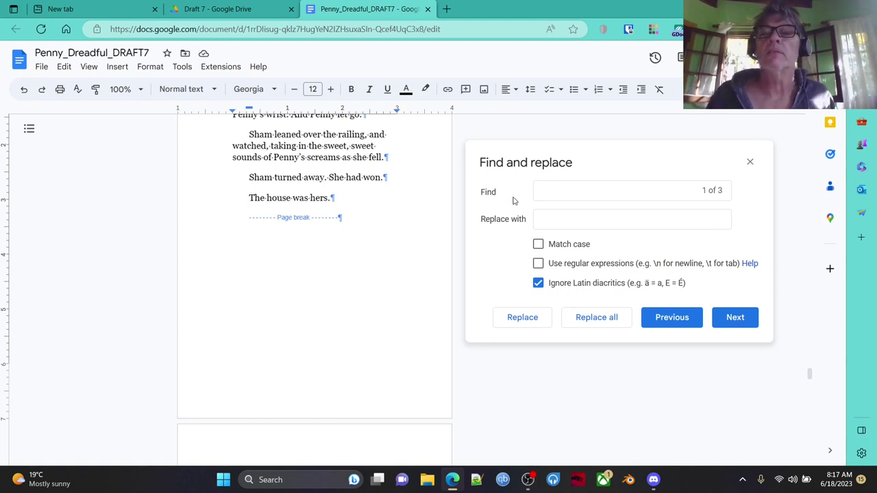
pyautogui.click(738, 317)
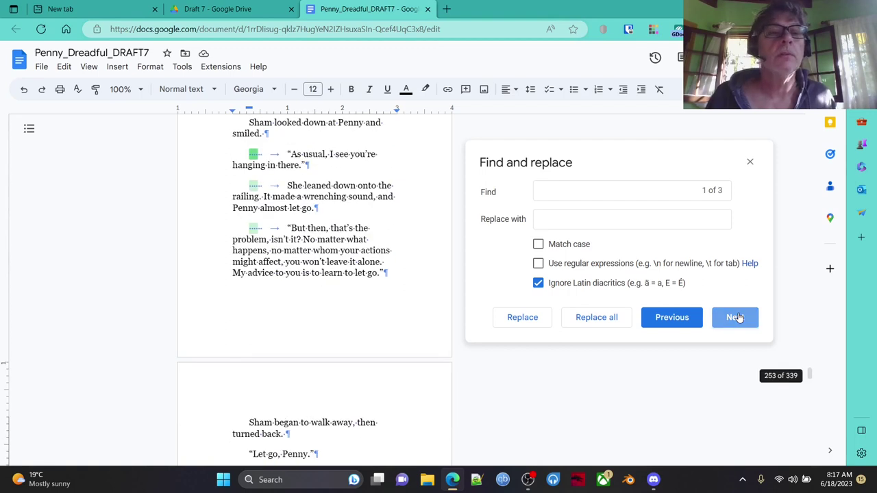
pyautogui.scroll(1, 269, 192)
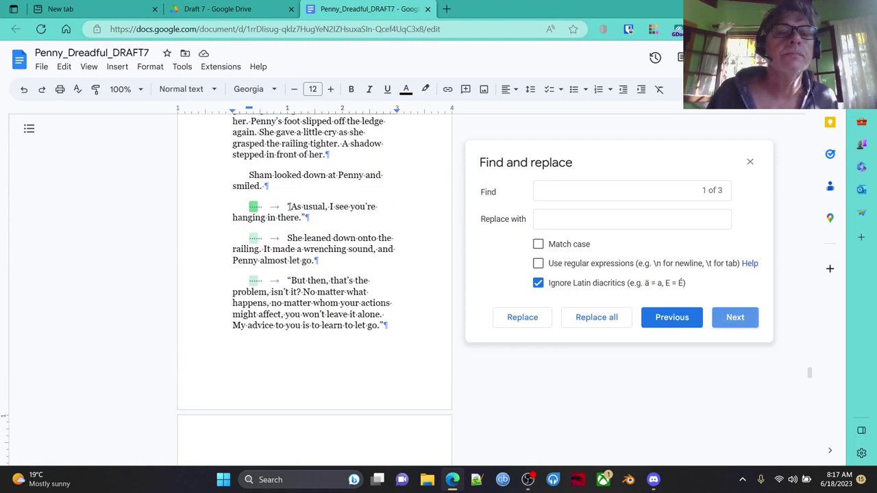
pyautogui.click(288, 206)
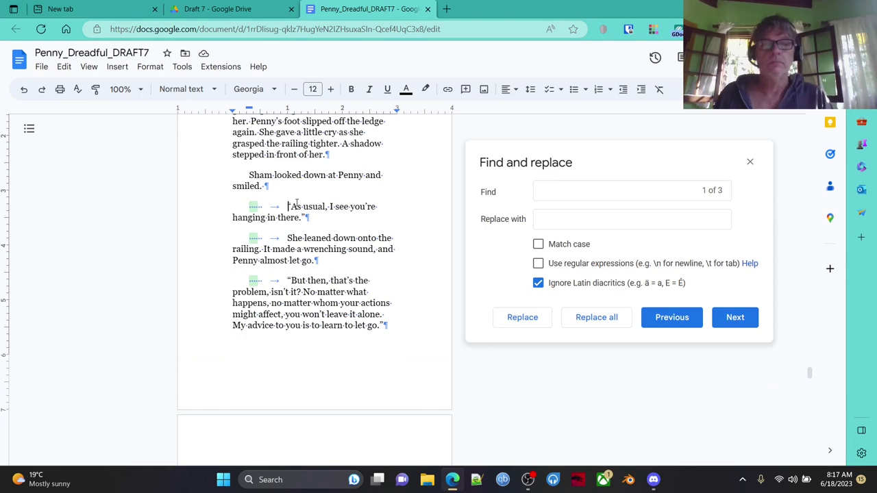
pyautogui.press('BackSpace')
pyautogui.press('BackSpace')
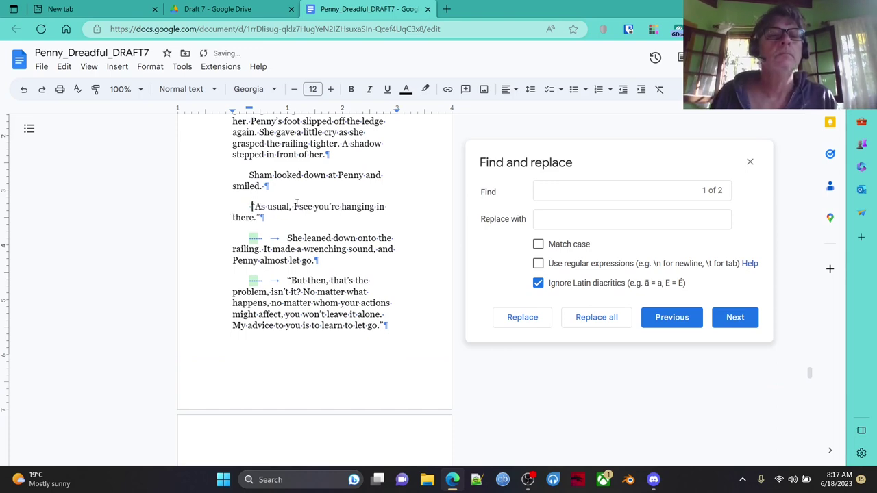
pyautogui.press('BackSpace')
pyautogui.press('BackSpace')
pyautogui.press('BackSpace')
pyautogui.press('BackSpace')
pyautogui.press('BackSpace')
pyautogui.press('BackSpace')
pyautogui.press('BackSpace')
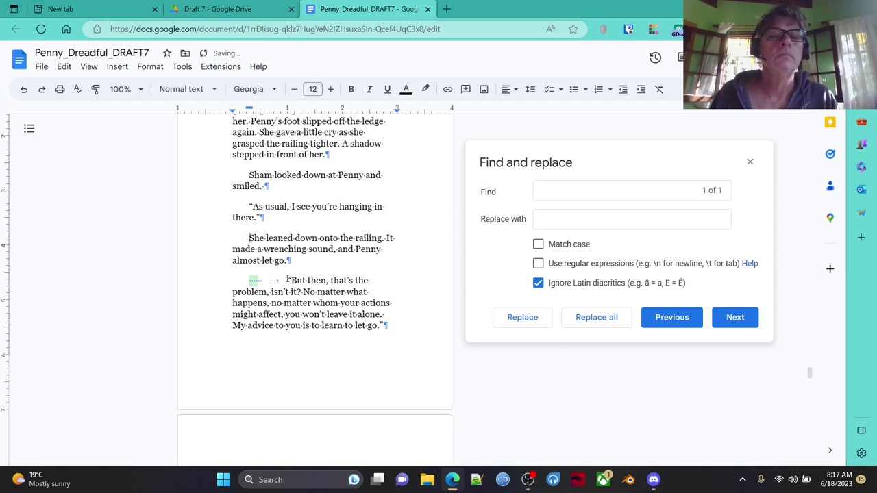
pyautogui.click(287, 280)
pyautogui.press('BackSpace')
pyautogui.press('BackSpace')
pyautogui.press('BackSpace')
pyautogui.press('BackSpace')
pyautogui.press('BackSpace')
pyautogui.press('BackSpace')
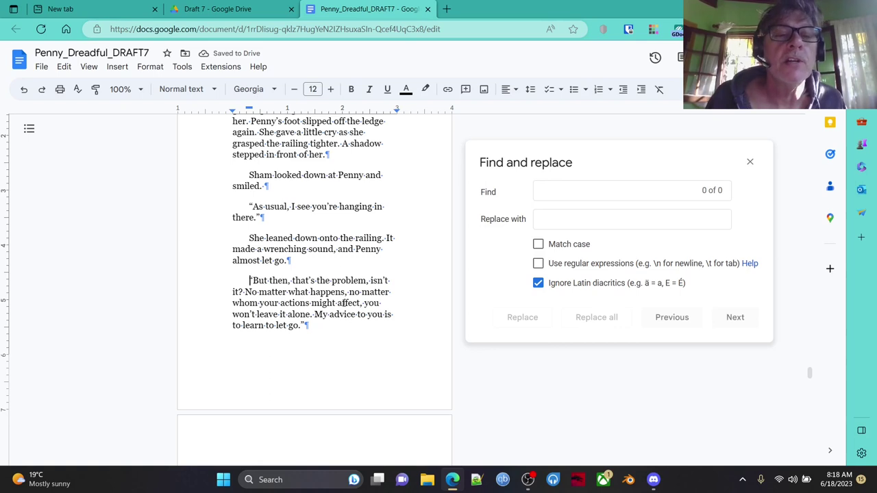
pyautogui.scroll(-3, 346, 288)
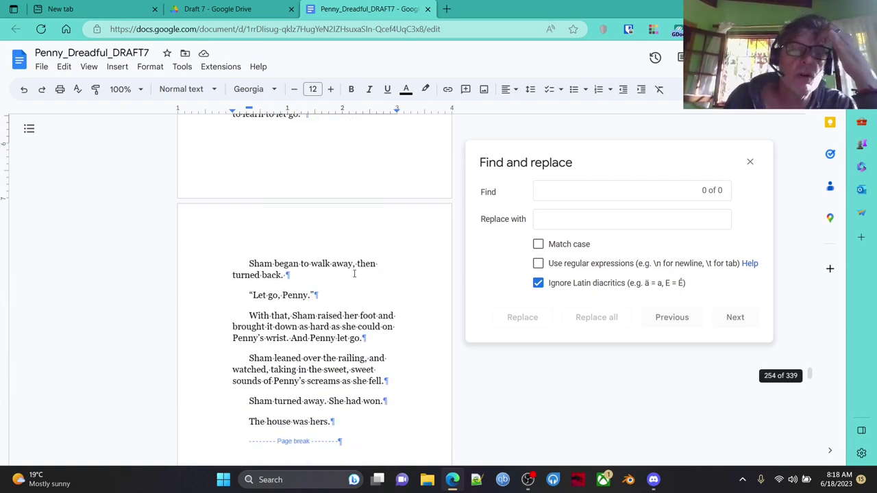
pyautogui.scroll(-5, 348, 263)
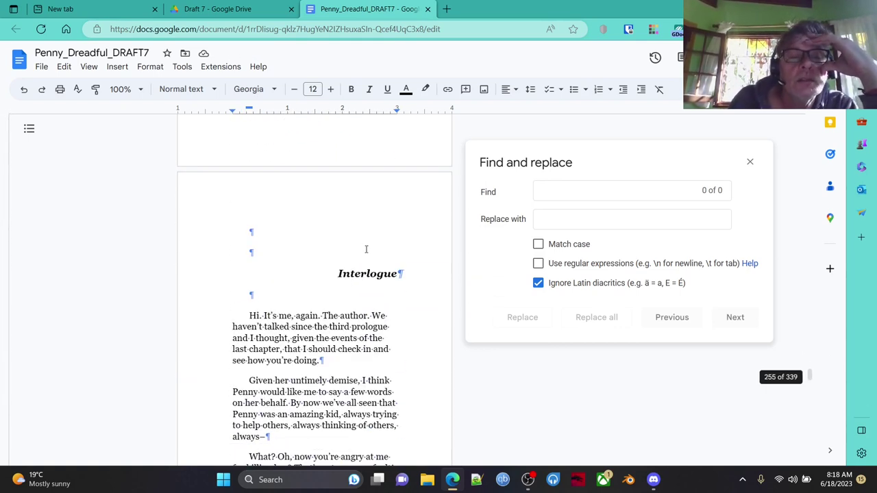
pyautogui.scroll(-2, 341, 339)
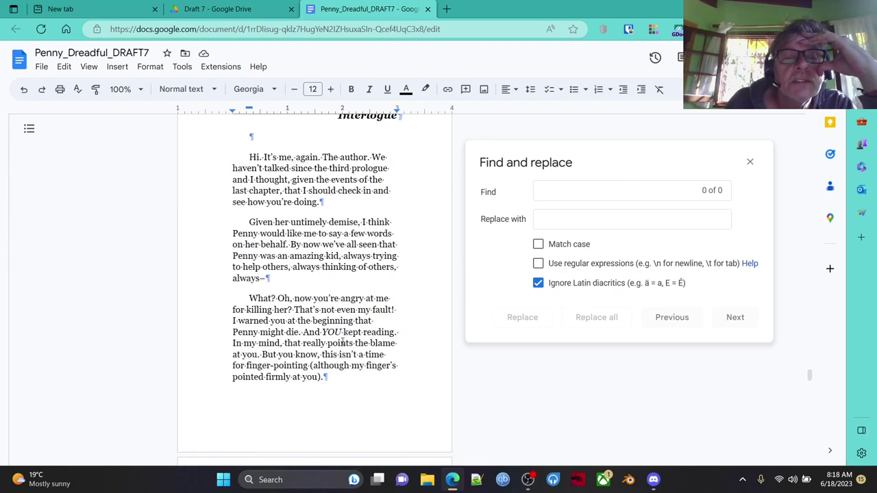
pyautogui.scroll(-1, 345, 305)
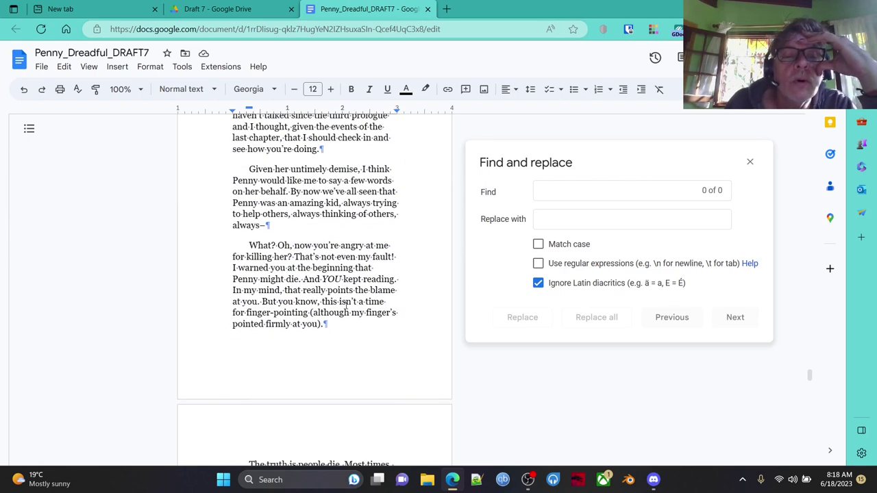
pyautogui.scroll(-3, 346, 305)
pyautogui.scroll(-2, 408, 269)
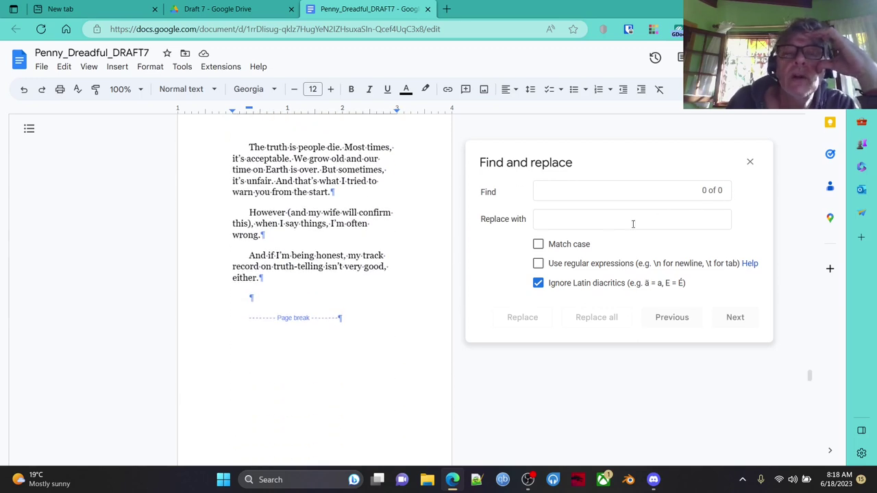
pyautogui.scroll(-5, 392, 261)
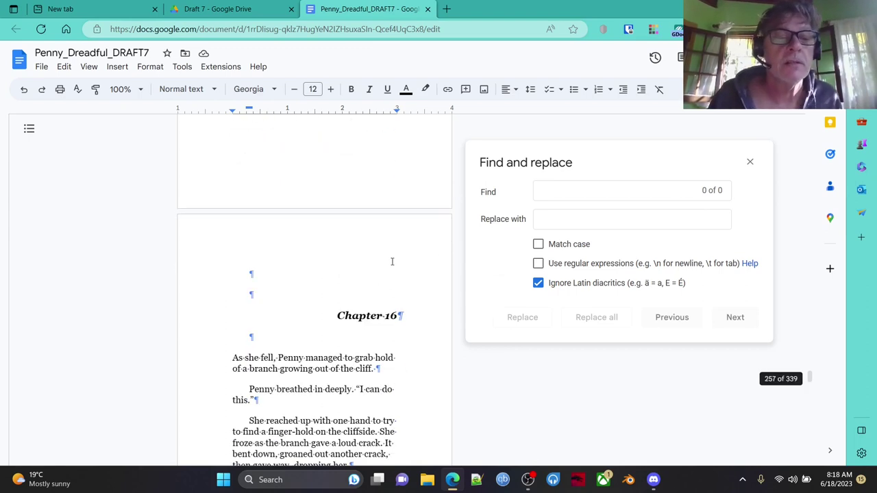
pyautogui.scroll(-6, 391, 261)
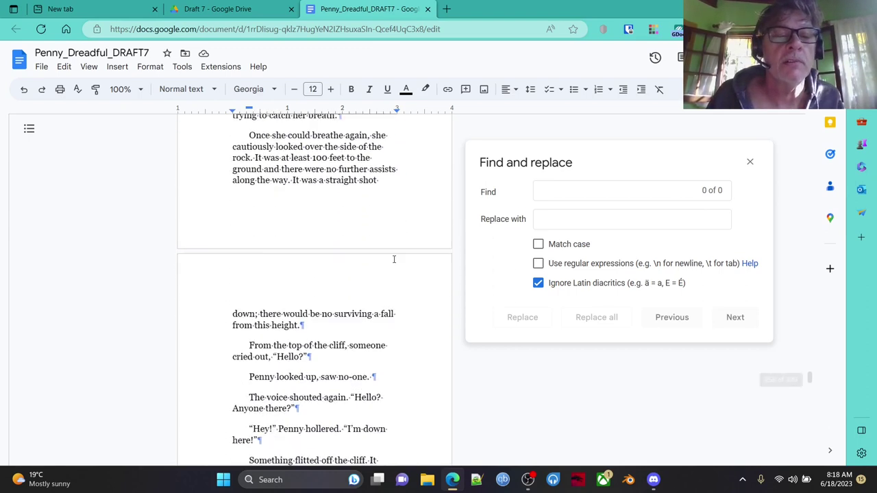
pyautogui.scroll(-4, 397, 258)
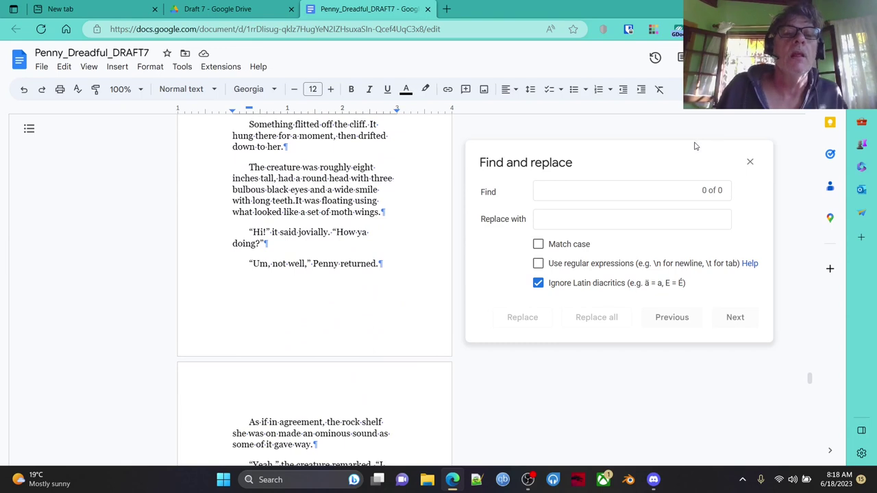
# - Close the Find and replace panel
pyautogui.click(750, 161)
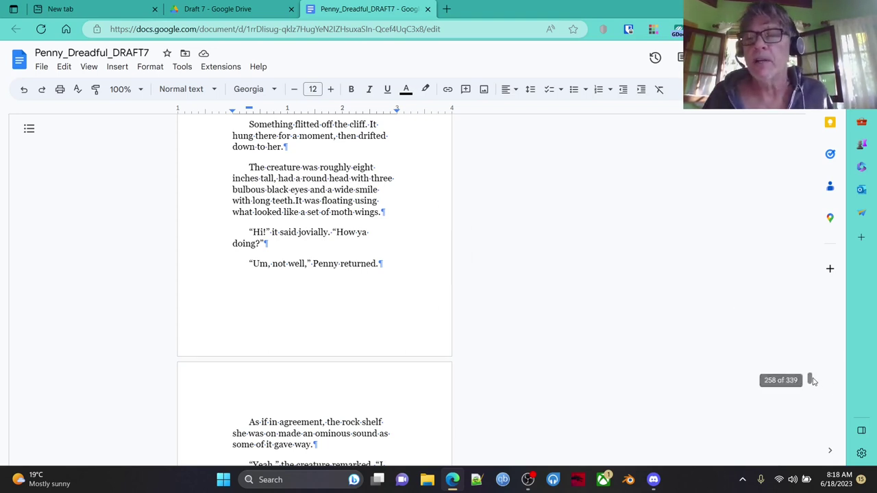
pyautogui.scroll(-3, 811, 382)
pyautogui.moveTo(811, 383)
pyautogui.mouseDown()
pyautogui.moveTo(814, 390)
pyautogui.moveTo(811, 378)
pyautogui.mouseUp()
# - Scroll back to the Prologue page at the start of the manuscript
pyautogui.scroll(3, 363, 200)
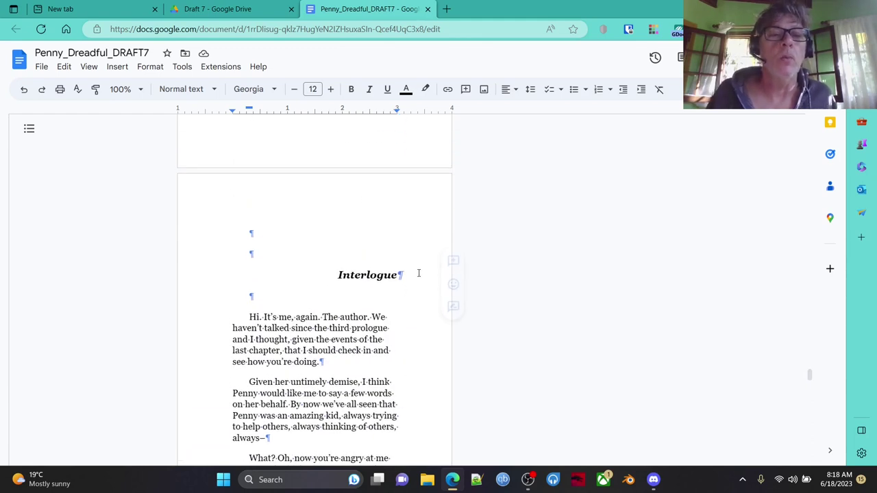
pyautogui.scroll(10, 379, 274)
pyautogui.scroll(20, 382, 272)
pyautogui.scroll(15, 381, 272)
pyautogui.scroll(15, 382, 272)
pyautogui.scroll(20, 381, 272)
pyautogui.scroll(15, 383, 271)
pyautogui.scroll(15, 382, 271)
pyautogui.scroll(15, 384, 271)
pyautogui.scroll(-2, 409, 265)
pyautogui.moveTo(810, 353); pyautogui.dragTo(825, 117)
pyautogui.scroll(-6, 352, 256)
# - Delete one empty line beneath each heading: Prologue, Prologue II and Prologue III
pyautogui.click(406, 218)
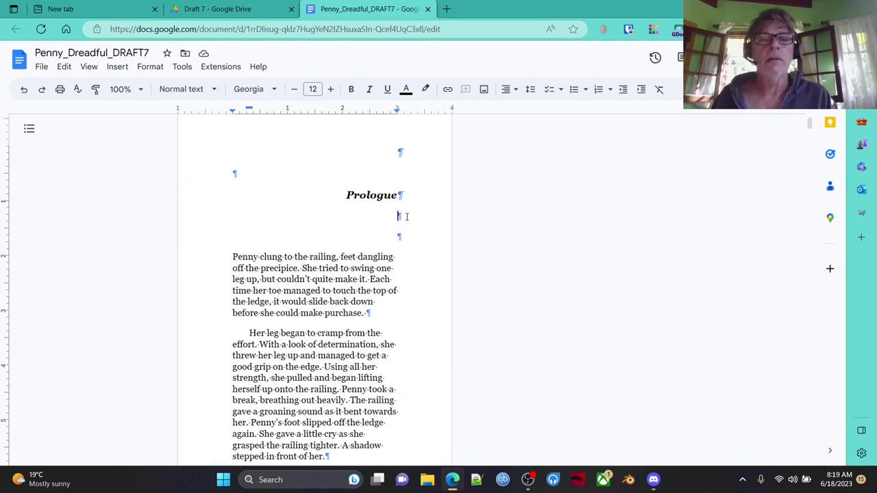
pyautogui.press('Delete')
pyautogui.scroll(-20, 321, 274)
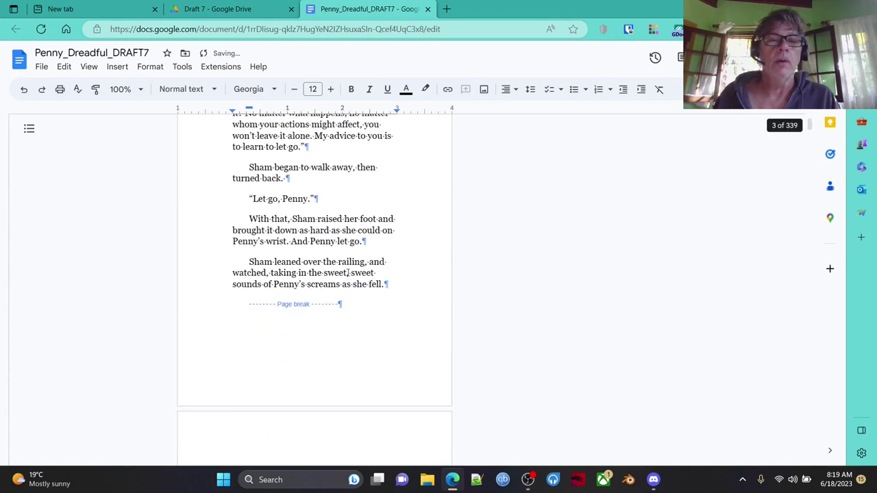
pyautogui.scroll(-1, 361, 279)
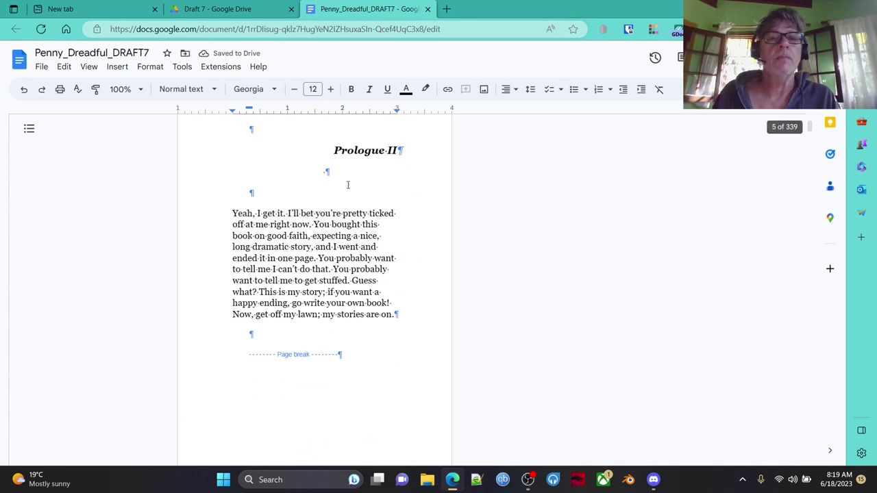
pyautogui.click(320, 170)
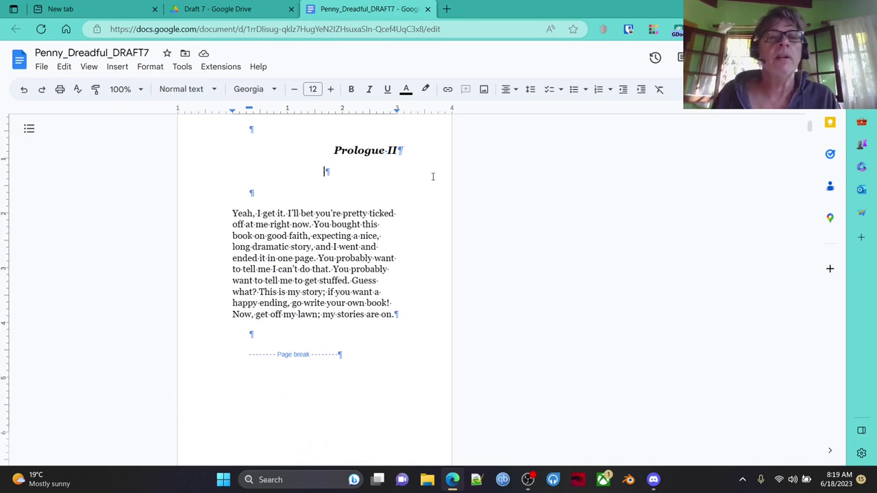
pyautogui.press('Delete')
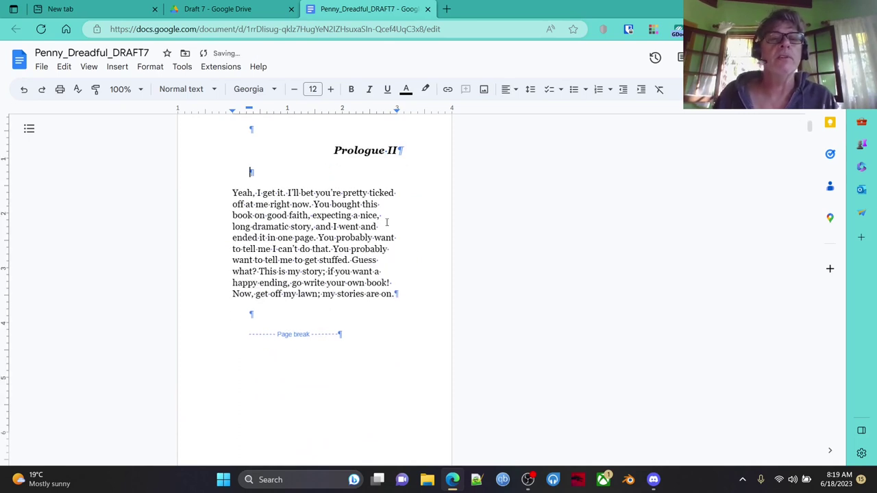
pyautogui.scroll(-8, 378, 221)
pyautogui.click(396, 194)
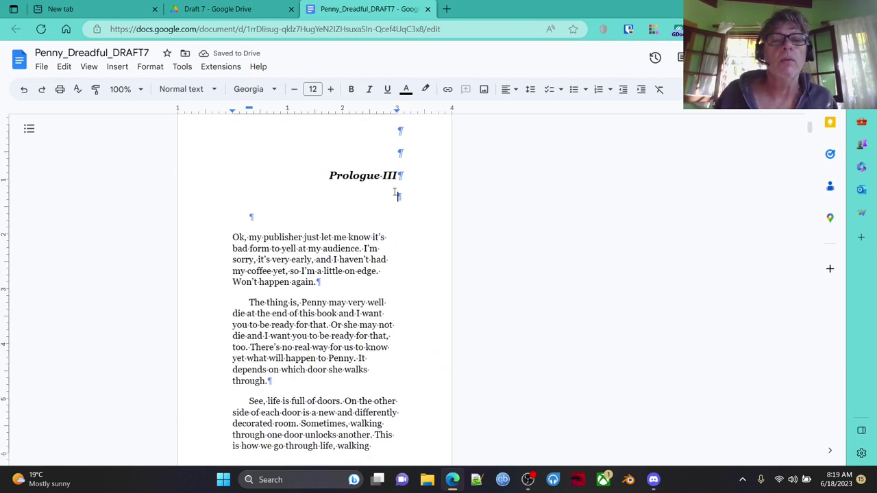
pyautogui.press('Delete')
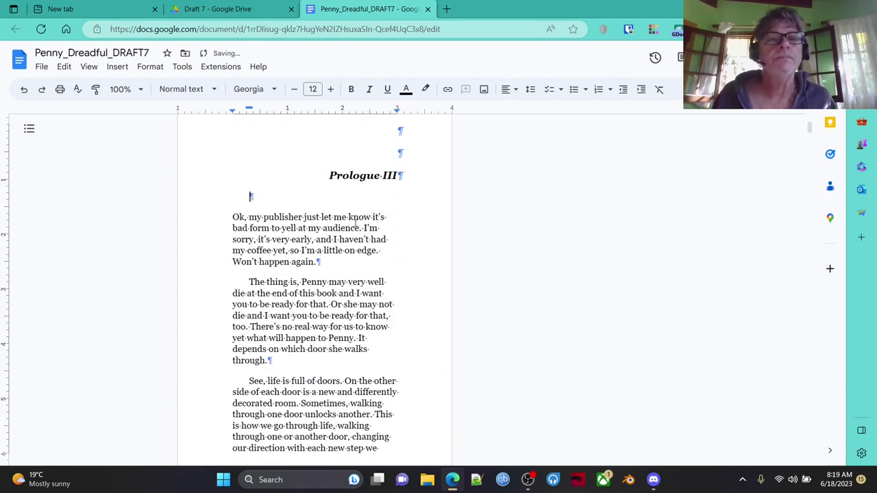
# - Delete the extra blank line under the Chapter 1 and Chapter 2 headings
pyautogui.scroll(-10, 378, 215)
pyautogui.scroll(-5, 378, 214)
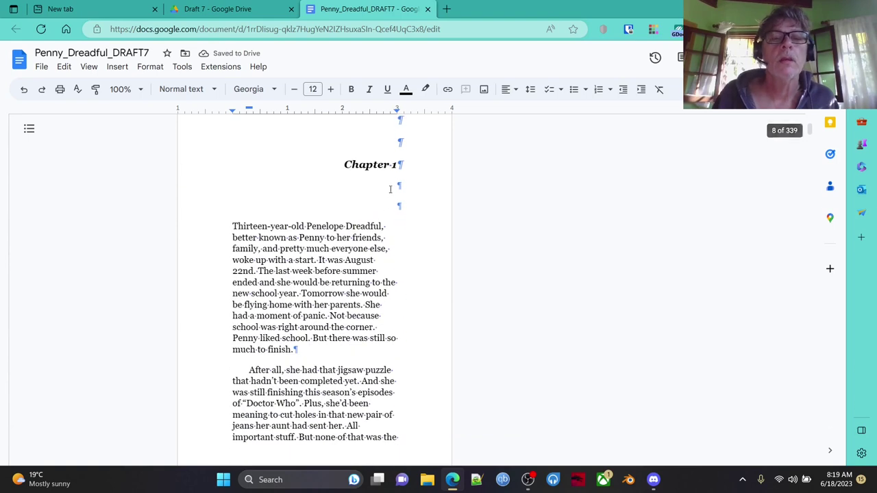
pyautogui.click(396, 185)
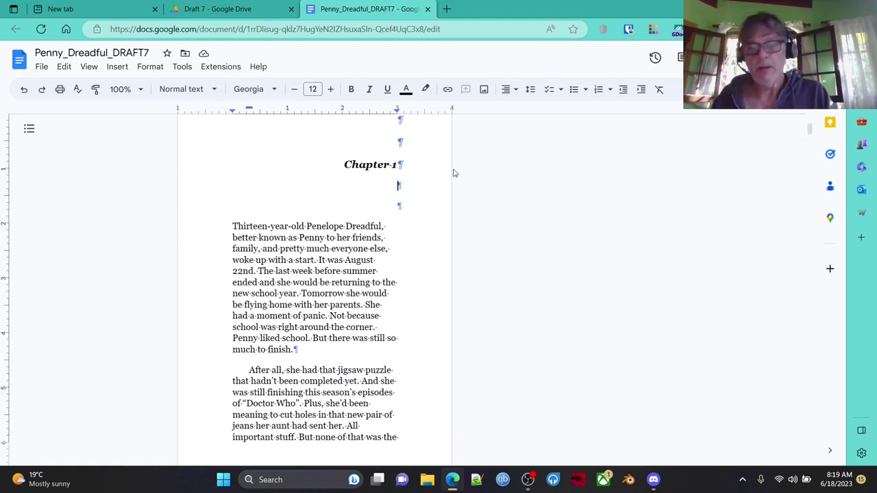
pyautogui.press('Delete')
pyautogui.scroll(-20, 370, 226)
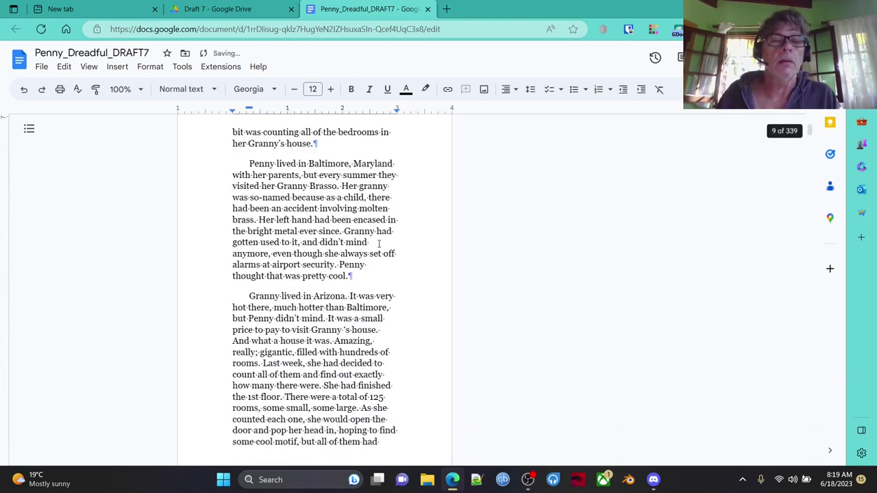
pyautogui.scroll(-20, 379, 255)
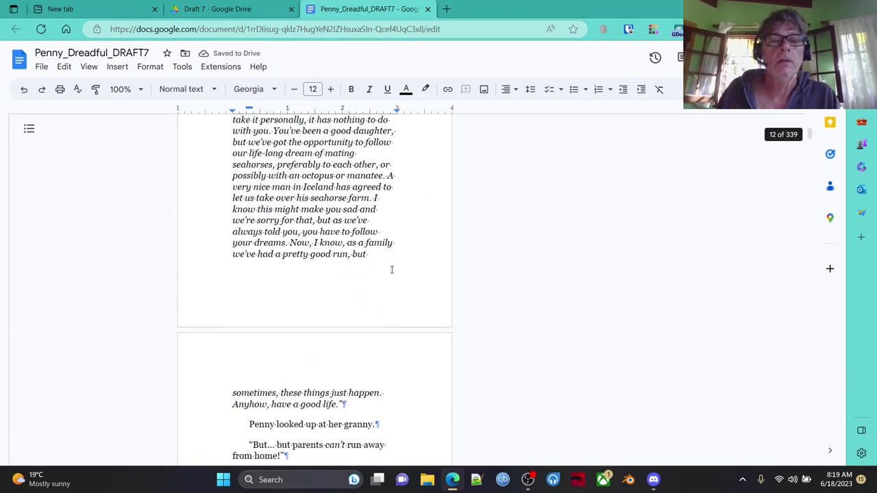
pyautogui.scroll(-5, 410, 269)
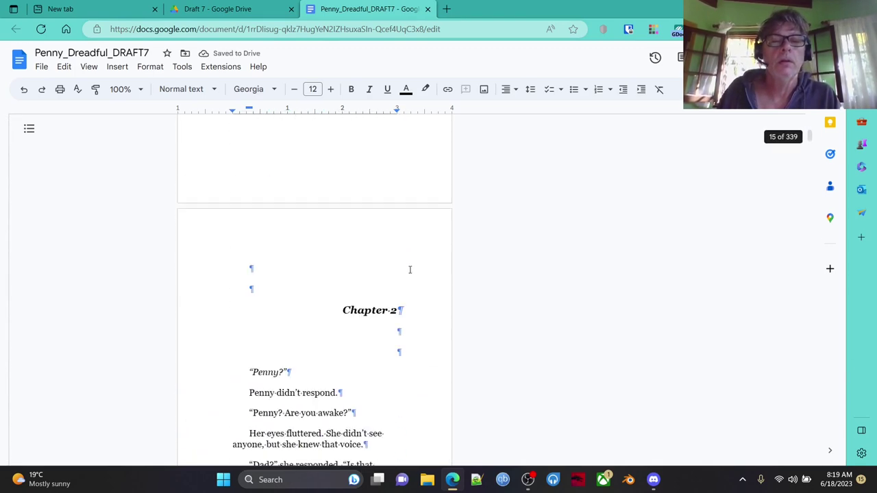
pyautogui.click(397, 330)
pyautogui.press('Delete')
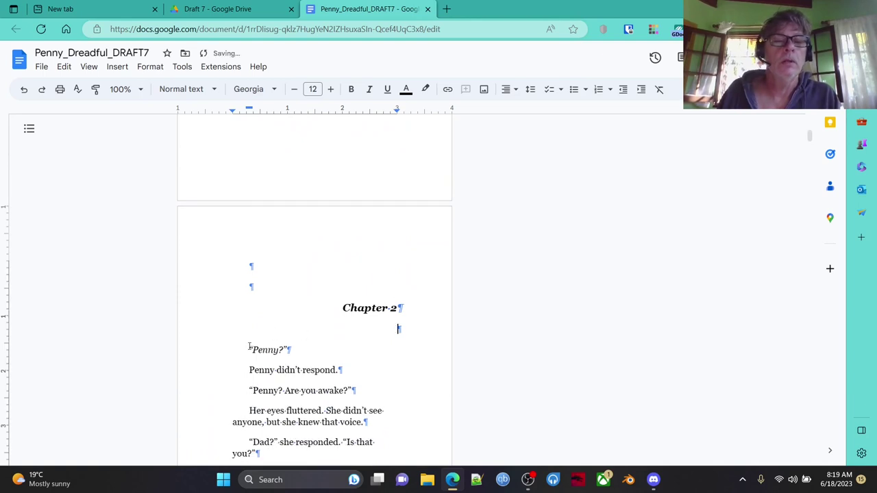
# - Remove the first-line indent from Chapter 2's opening "Penny?" line
pyautogui.click(249, 350)
pyautogui.press('BackSpace')
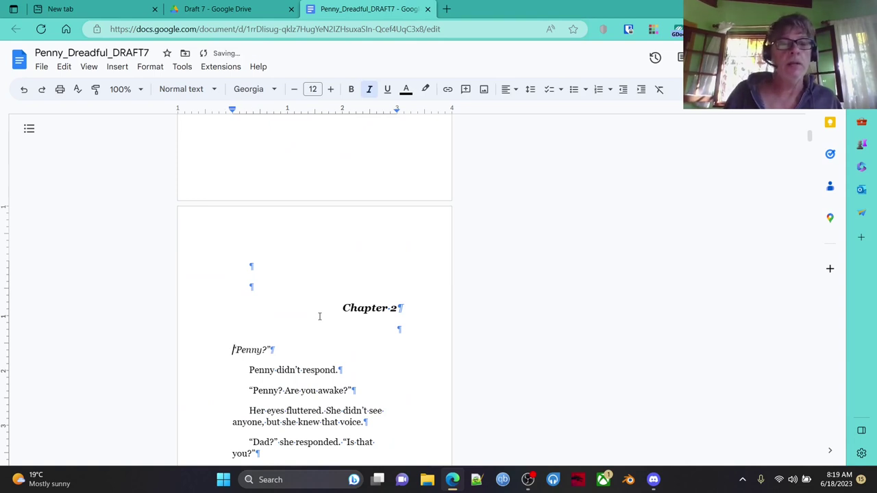
pyautogui.scroll(-3, 349, 356)
pyautogui.scroll(-15, 367, 361)
pyautogui.scroll(-10, 411, 339)
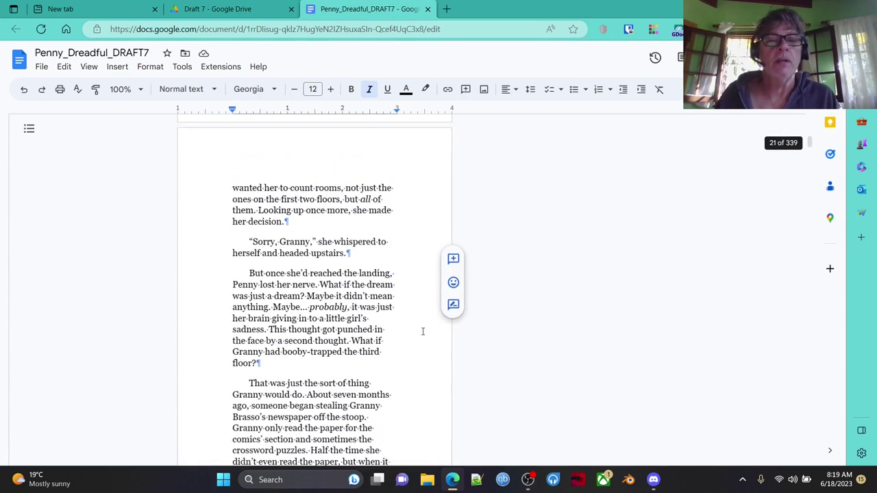
pyautogui.scroll(-20, 422, 331)
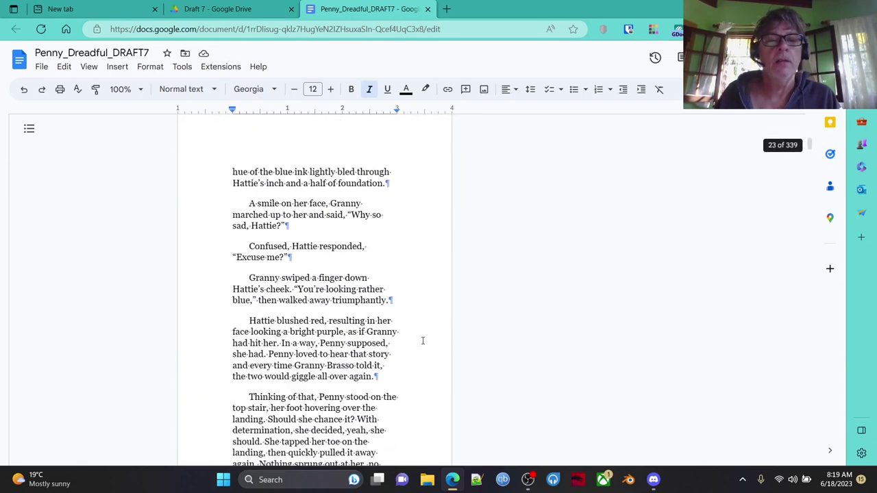
pyautogui.scroll(-20, 423, 340)
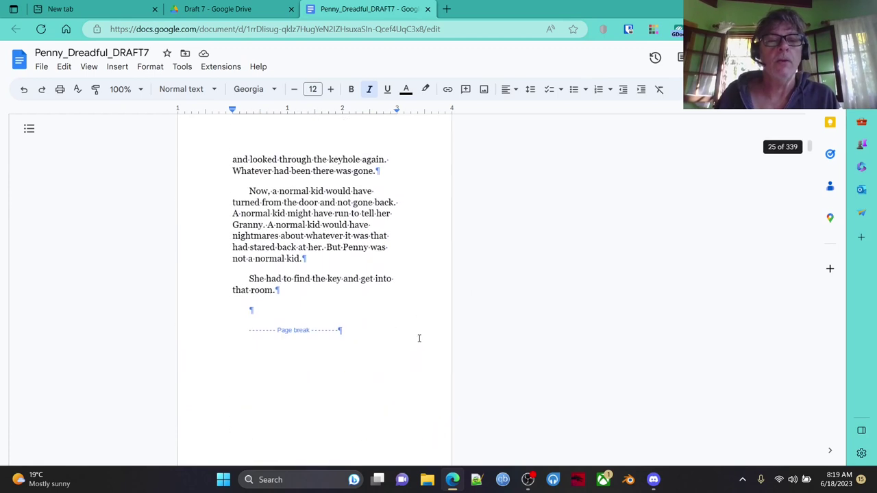
pyautogui.scroll(-6, 418, 338)
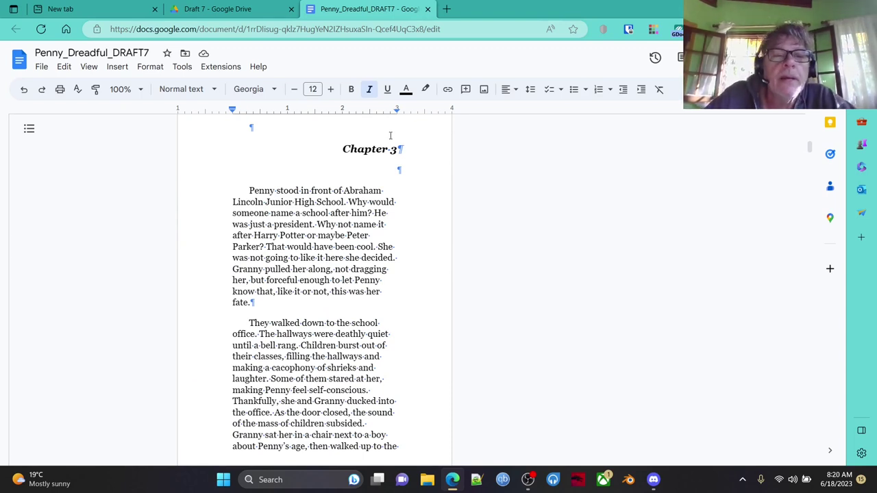
# - Make Chapter 4's opening "Penny took a step forward" paragraph flush left
pyautogui.click(249, 190)
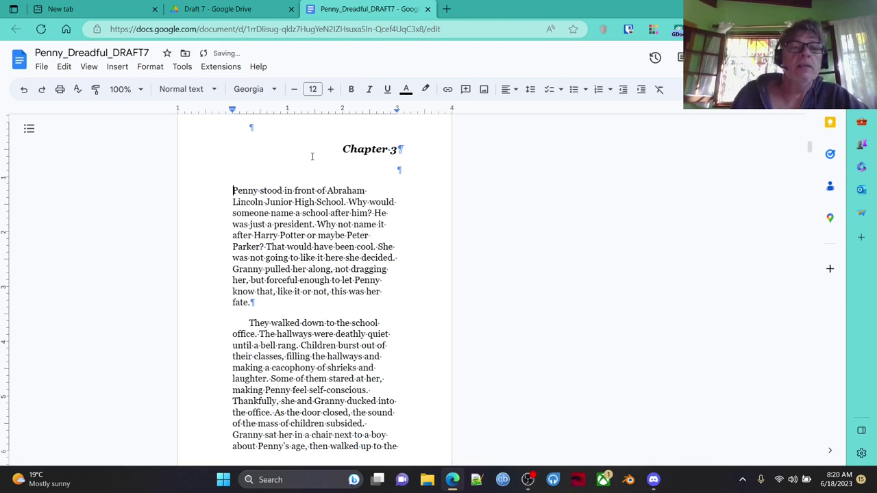
pyautogui.scroll(-10, 312, 156)
pyautogui.scroll(-20, 361, 186)
pyautogui.scroll(-20, 374, 200)
pyautogui.scroll(-20, 389, 223)
pyautogui.scroll(-15, 388, 221)
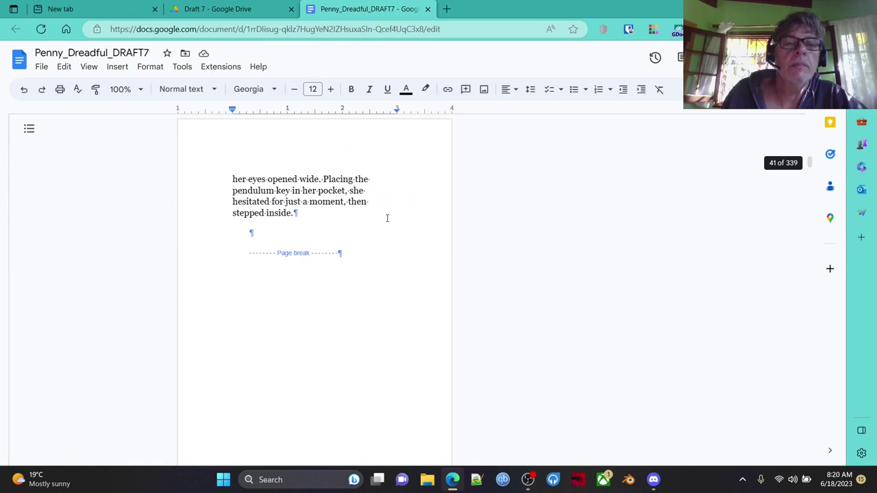
pyautogui.scroll(-8, 374, 249)
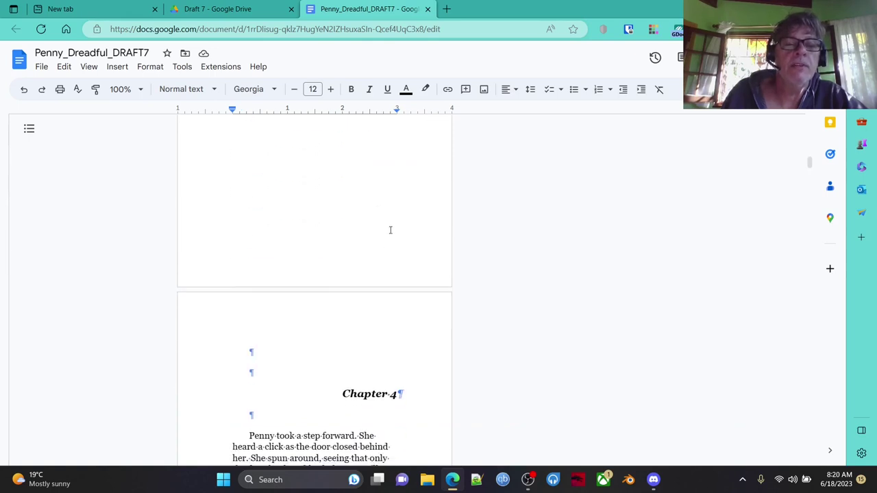
pyautogui.scroll(3, 328, 164)
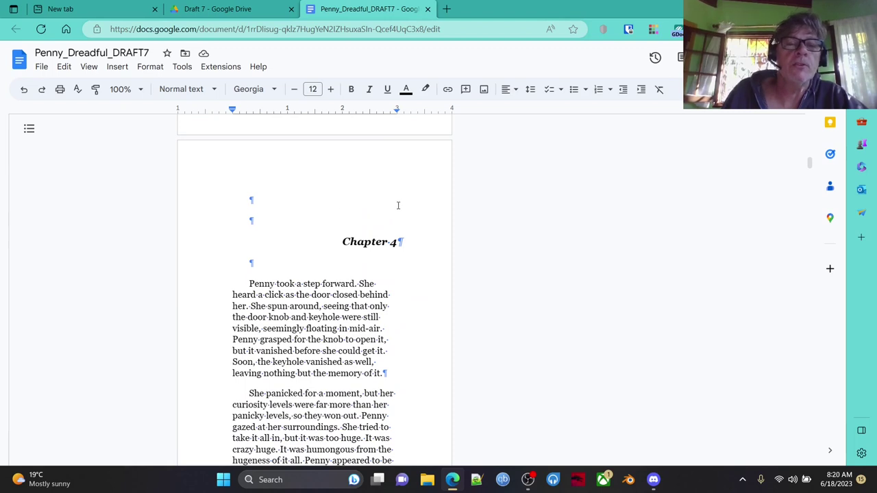
pyautogui.scroll(-3, 397, 203)
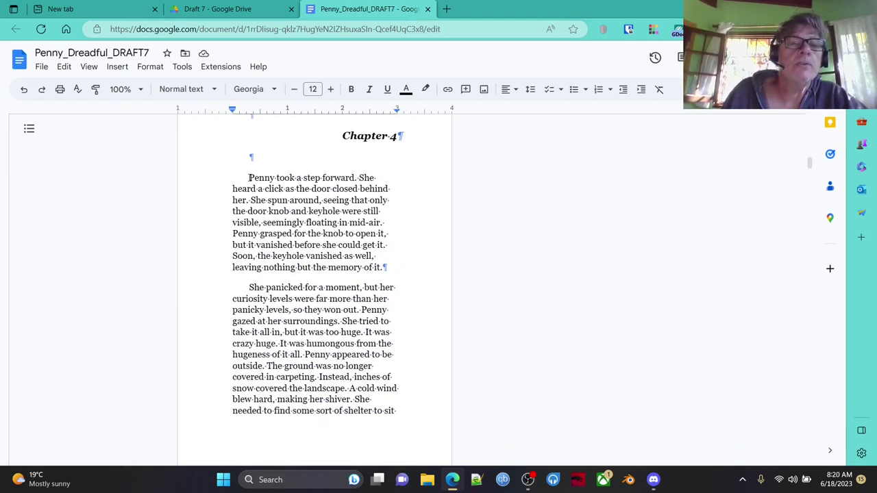
pyautogui.click(249, 178)
pyautogui.press('BackSpace')
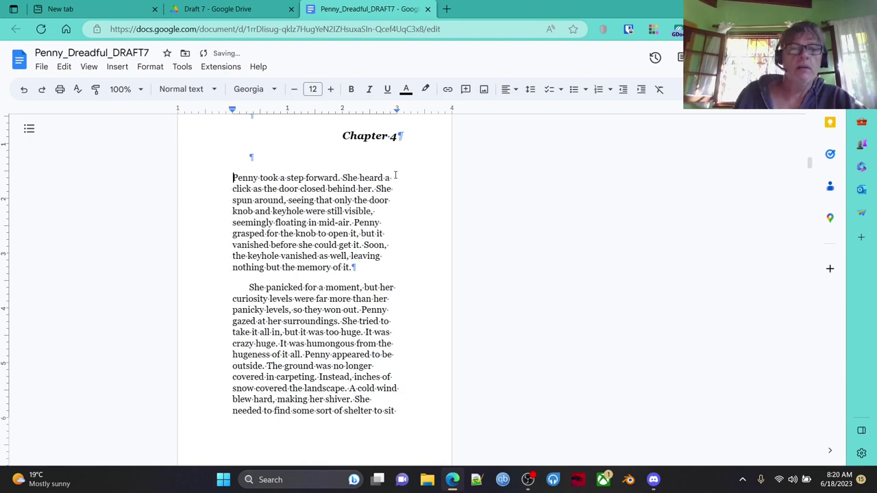
pyautogui.scroll(-20, 395, 176)
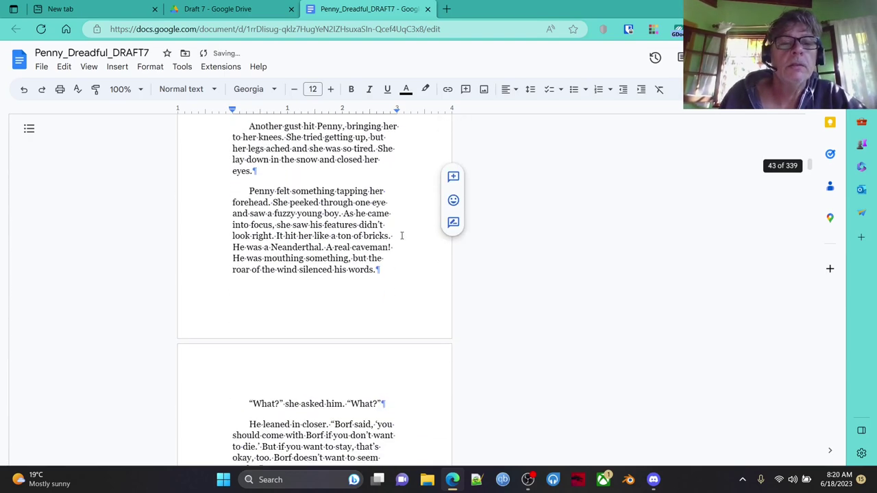
# - Scroll through Chapters 4 and 5 to the golden-badge scene just before Chapter 6
pyautogui.scroll(-15, 402, 239)
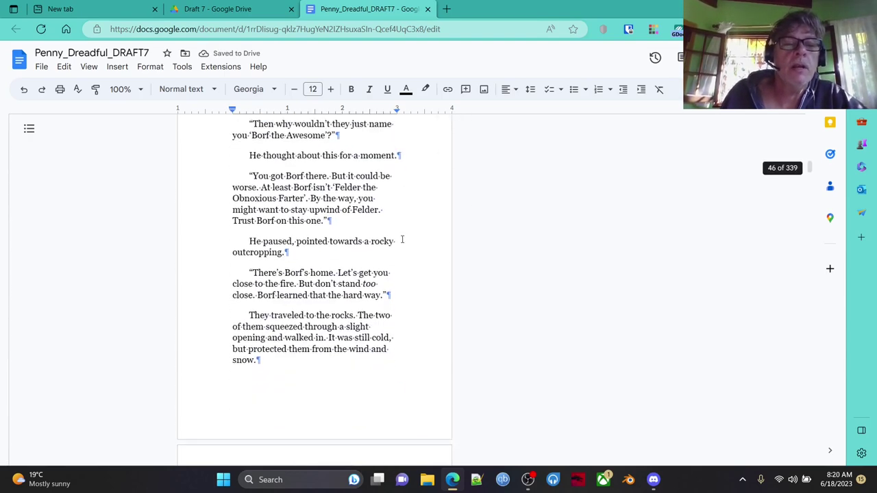
pyautogui.scroll(-15, 409, 234)
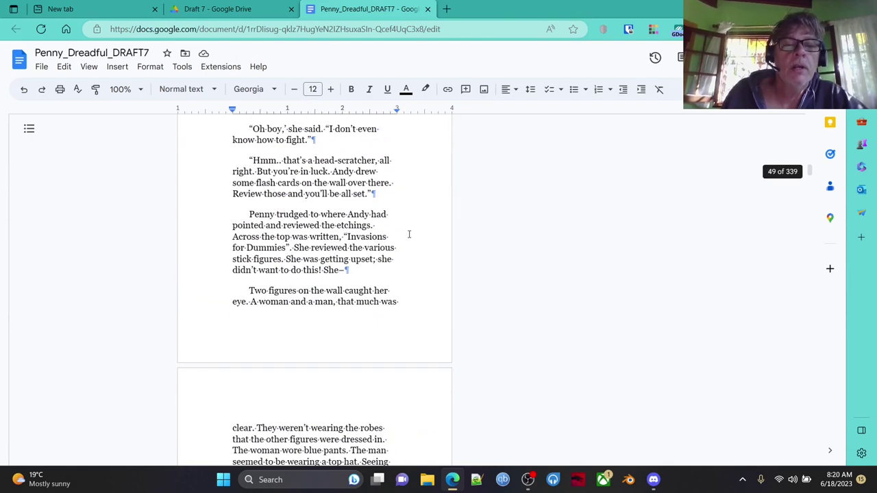
pyautogui.scroll(-15, 388, 236)
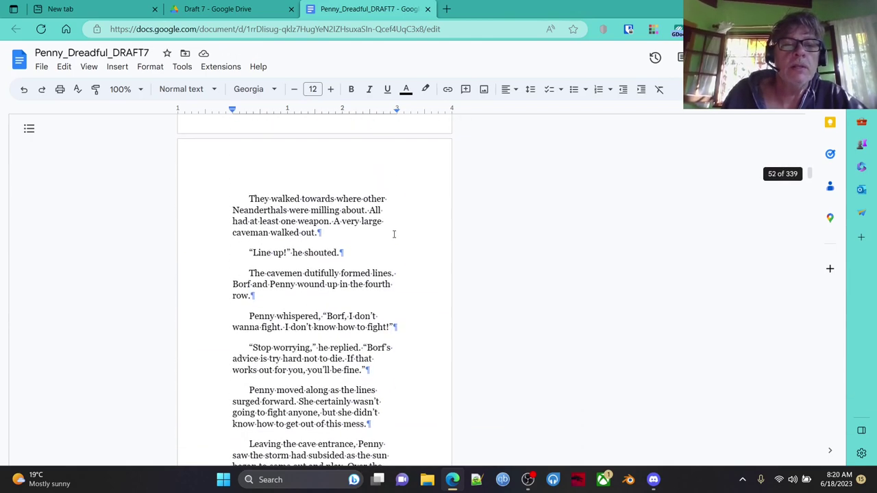
pyautogui.scroll(-15, 400, 227)
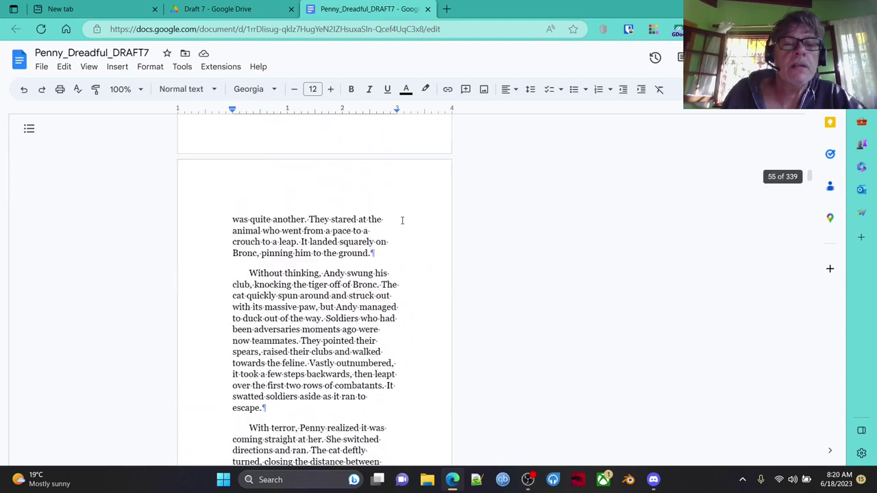
pyautogui.scroll(-5, 400, 221)
pyautogui.scroll(-5, 397, 221)
pyautogui.scroll(-10, 368, 244)
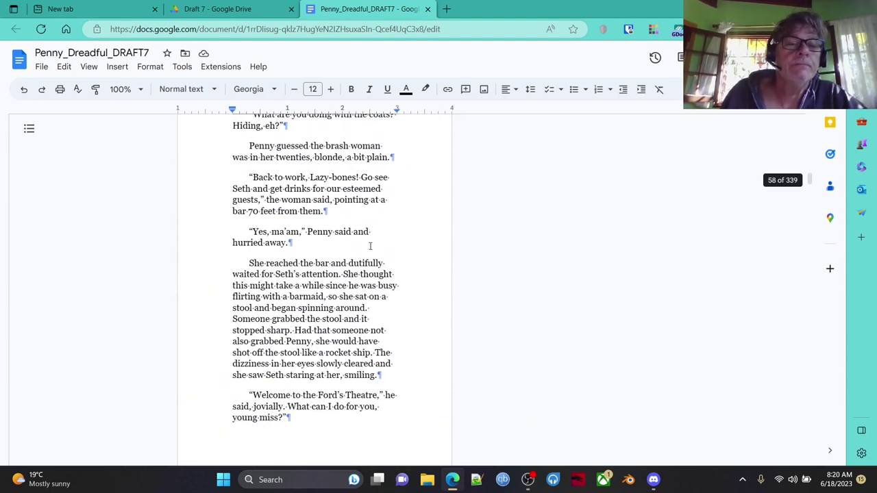
pyautogui.scroll(-15, 367, 245)
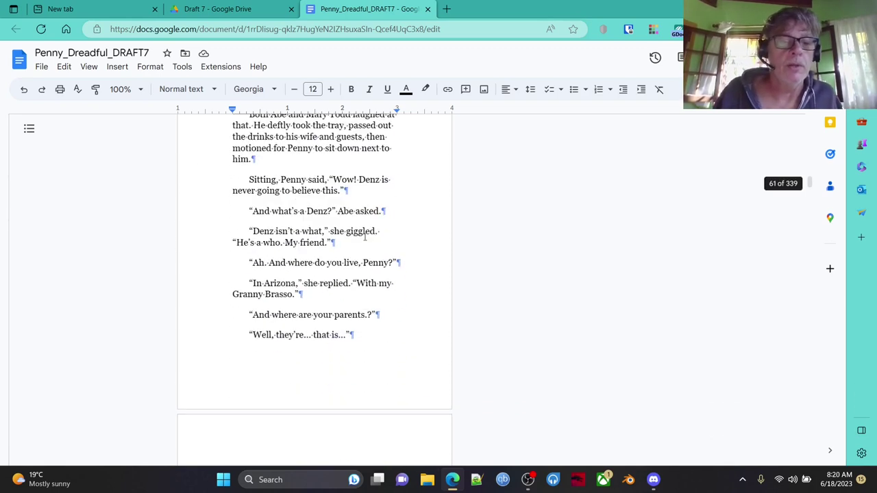
pyautogui.scroll(-15, 364, 237)
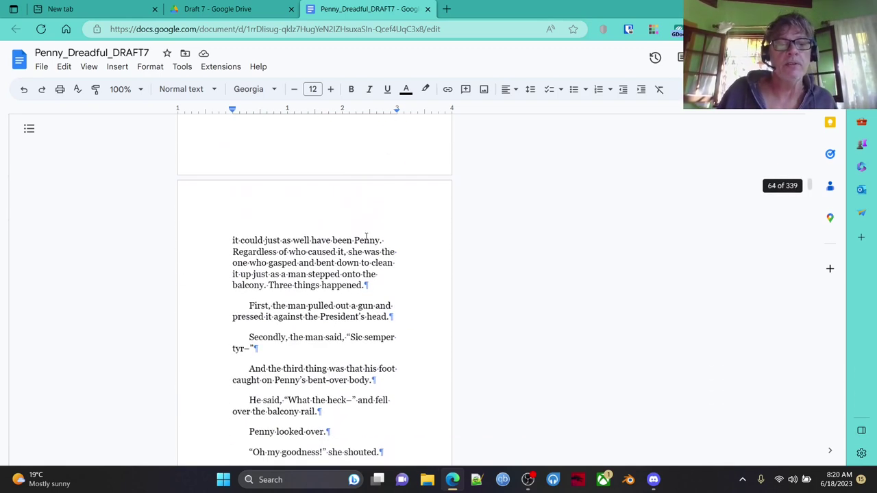
pyautogui.scroll(-8, 344, 236)
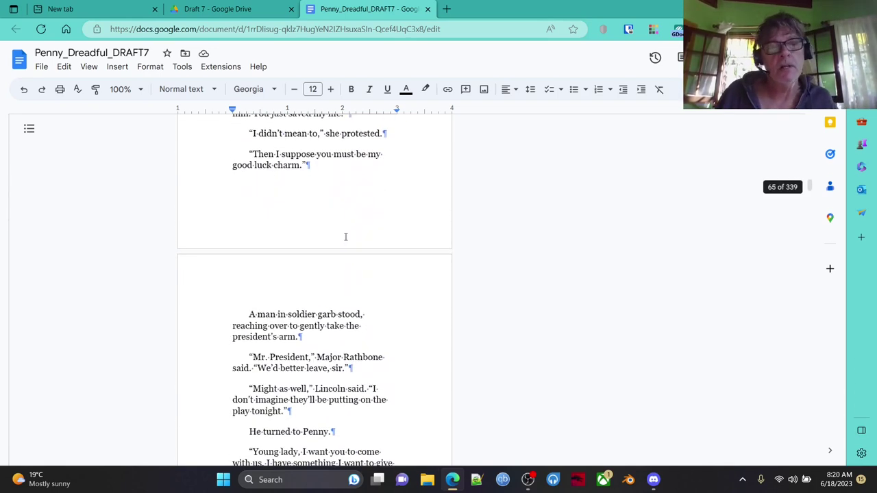
pyautogui.scroll(-15, 349, 234)
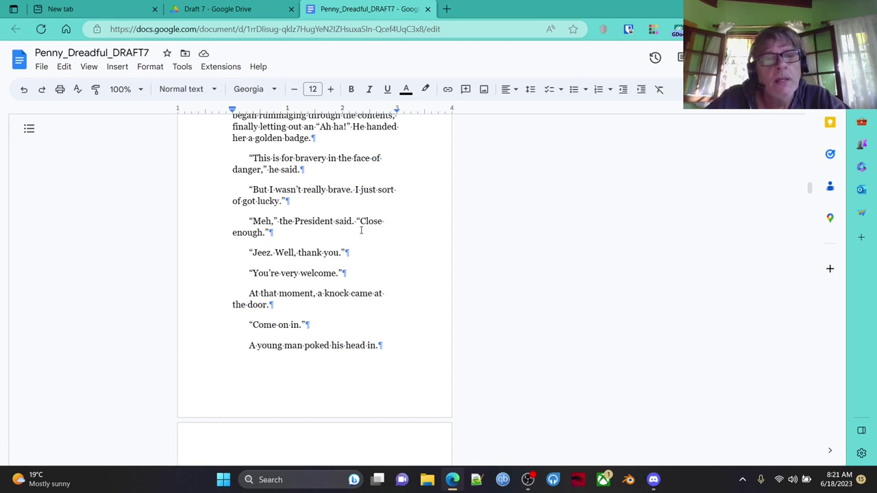
# - Move Chapter 5's closing page break onto its own line after 'he said.'
pyautogui.scroll(-10, 361, 230)
pyautogui.scroll(-5, 373, 250)
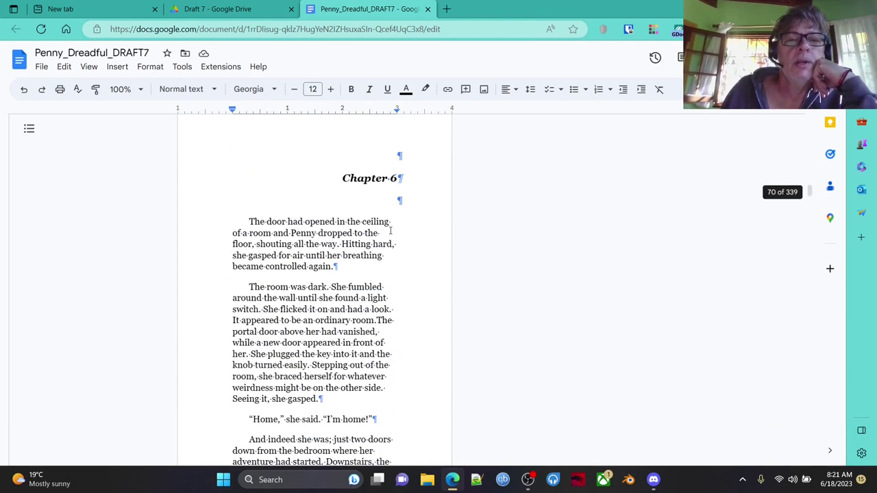
pyautogui.scroll(4, 392, 221)
pyautogui.click(377, 158)
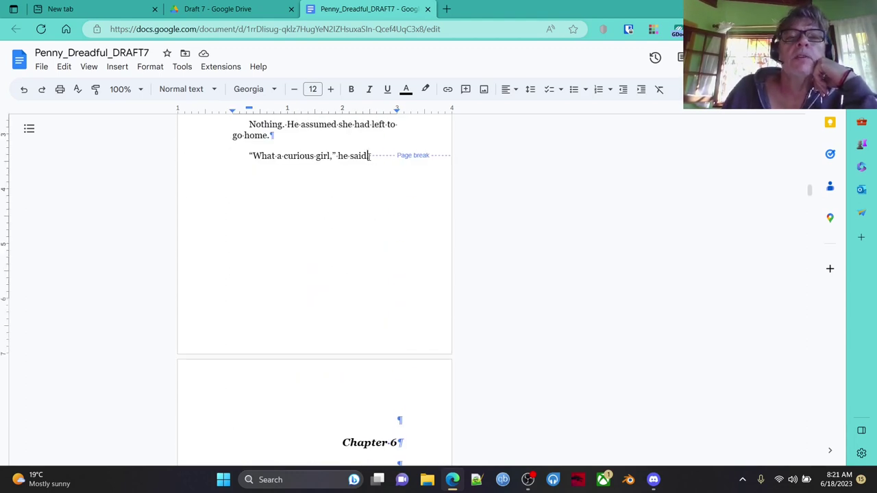
pyautogui.press('BackSpace')
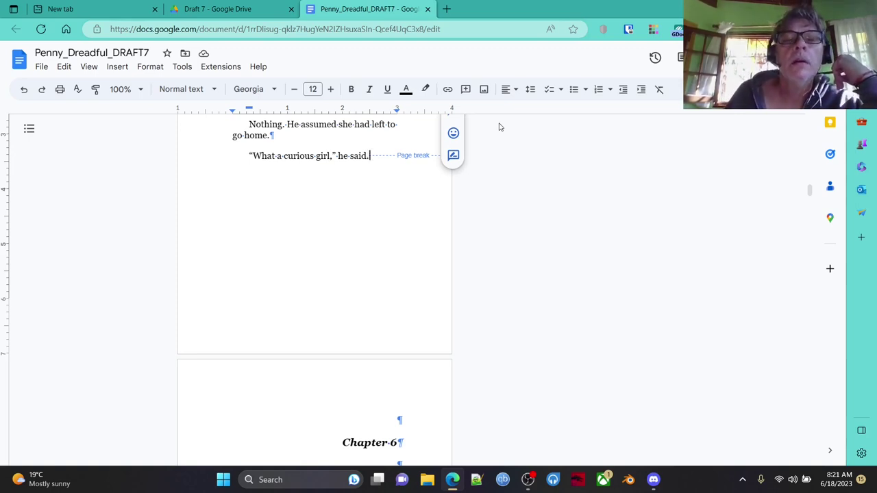
pyautogui.press('Return')
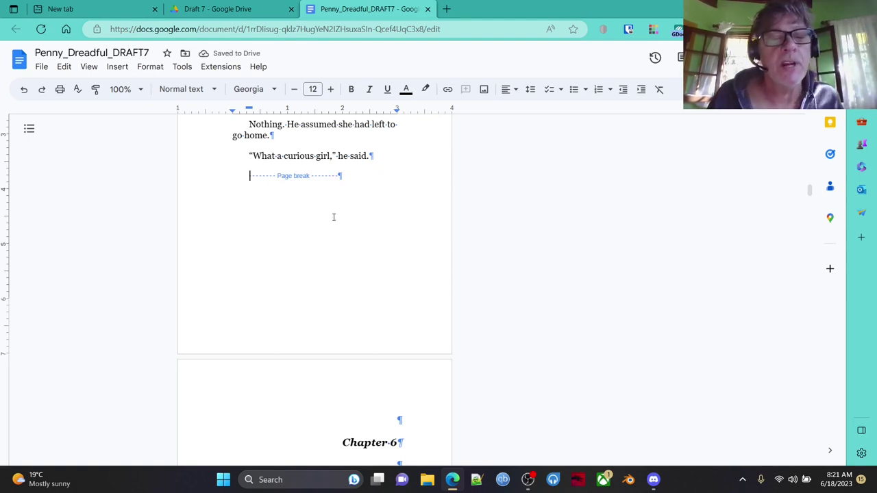
# - Add an extra blank line above the Chapter 6 heading
pyautogui.scroll(-2, 376, 224)
pyautogui.click(395, 260)
pyautogui.press('Return')
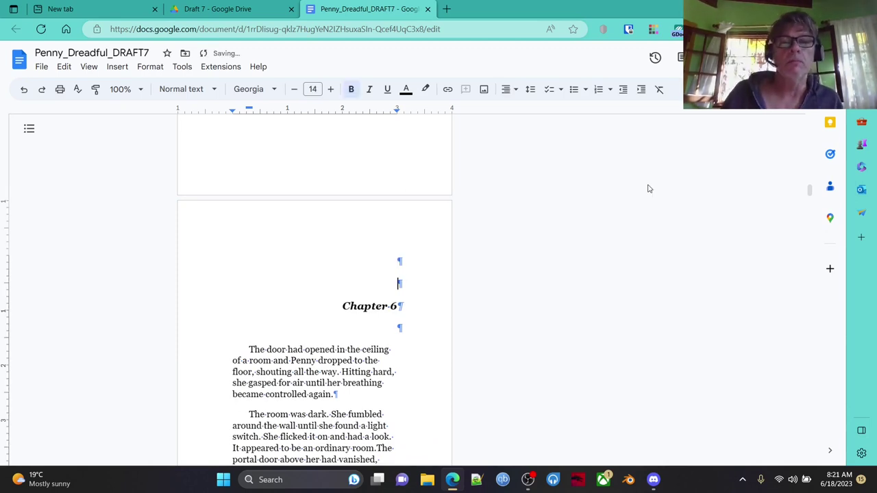
# - Remove the first-line indent from Chapter 6's opening 'The door had opened' paragraph
pyautogui.scroll(-2, 448, 209)
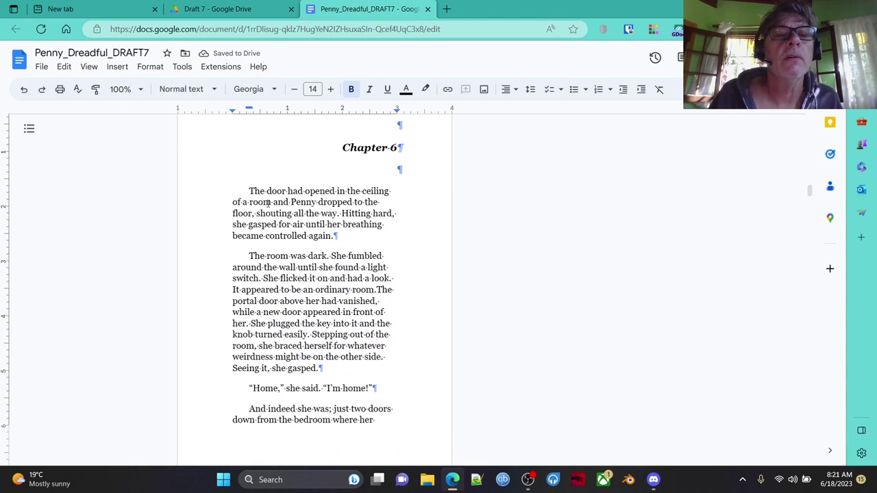
pyautogui.hotkey('ctrl', 'Down')
pyautogui.hotkey('ctrl', 'Down')
pyautogui.hotkey('ctrl', 'Down')
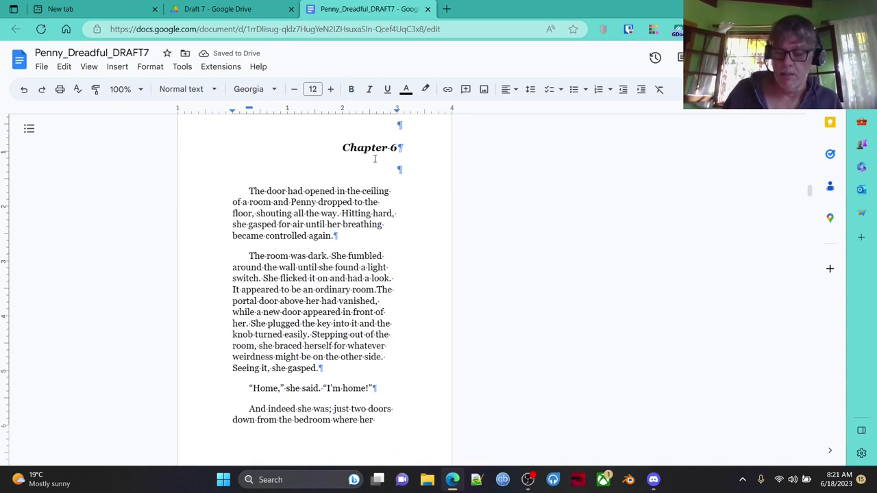
pyautogui.press('BackSpace')
# - Scroll through Chapter 6 to confirm Chapter 7's opening paragraph is already flush left
pyautogui.scroll(-3, 374, 163)
pyautogui.scroll(-15, 374, 162)
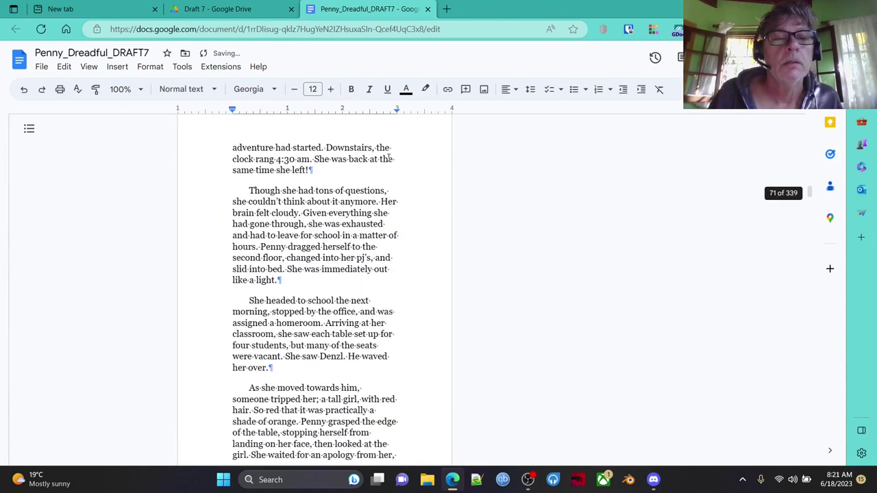
pyautogui.scroll(-5, 368, 163)
pyautogui.scroll(10, 368, 163)
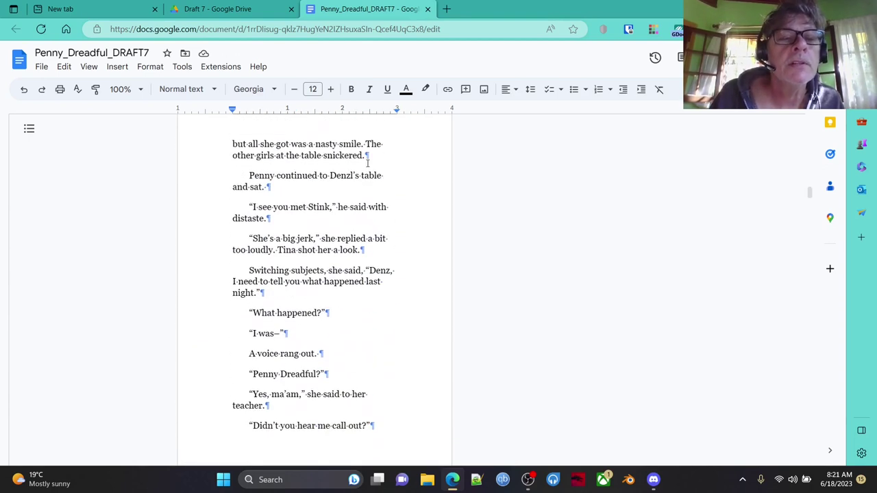
pyautogui.scroll(5, 351, 177)
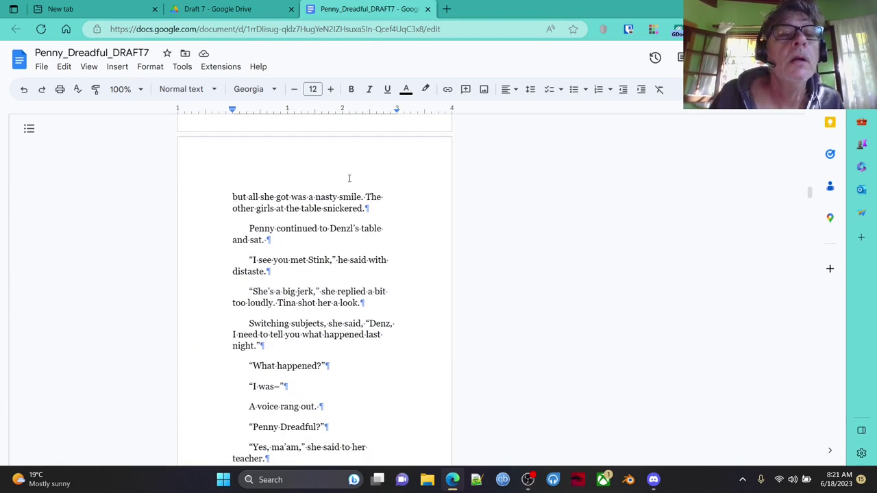
pyautogui.scroll(2, 353, 174)
pyautogui.scroll(-6, 354, 168)
pyautogui.scroll(-2, 354, 168)
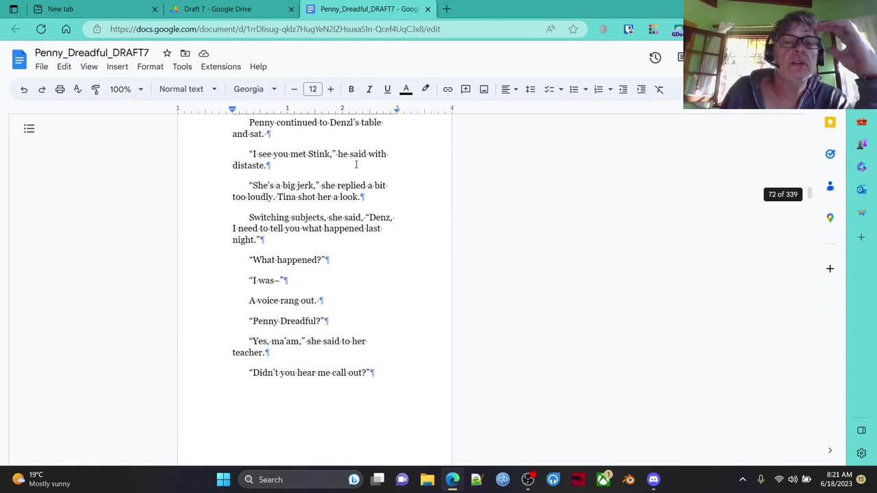
pyautogui.scroll(-3, 304, 197)
pyautogui.scroll(-15, 303, 199)
pyautogui.scroll(-15, 317, 192)
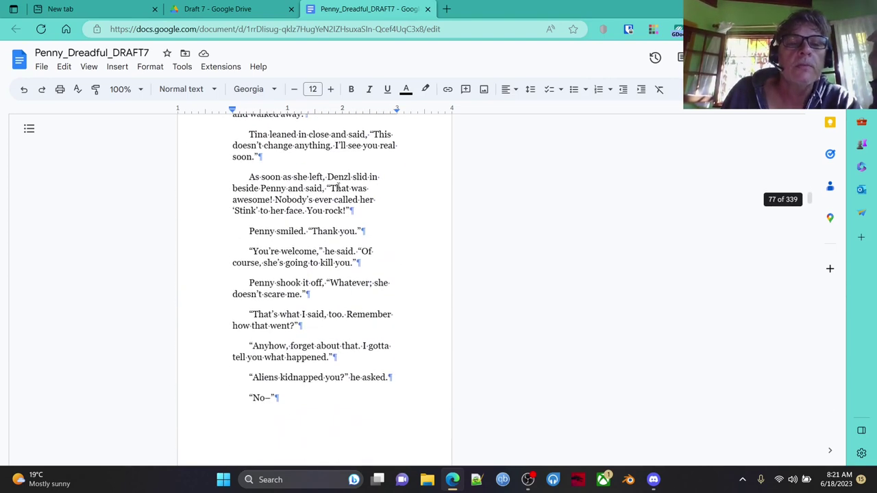
pyautogui.scroll(-12, 337, 185)
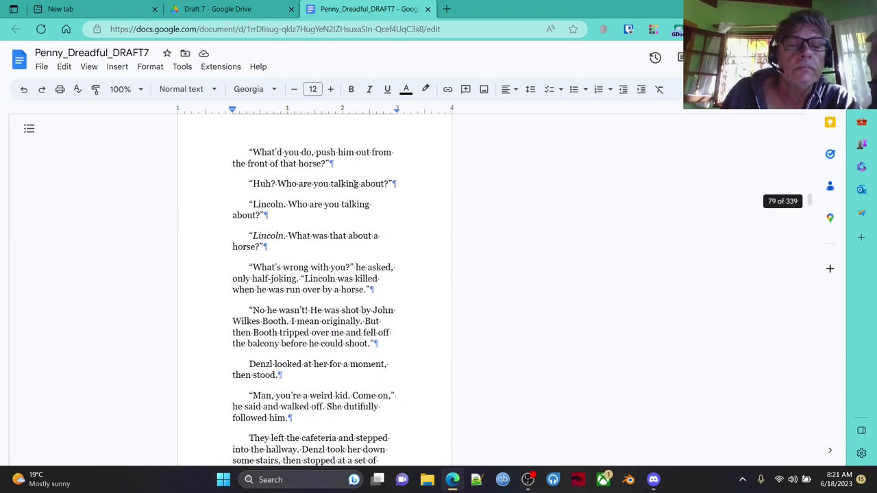
pyautogui.scroll(-15, 354, 183)
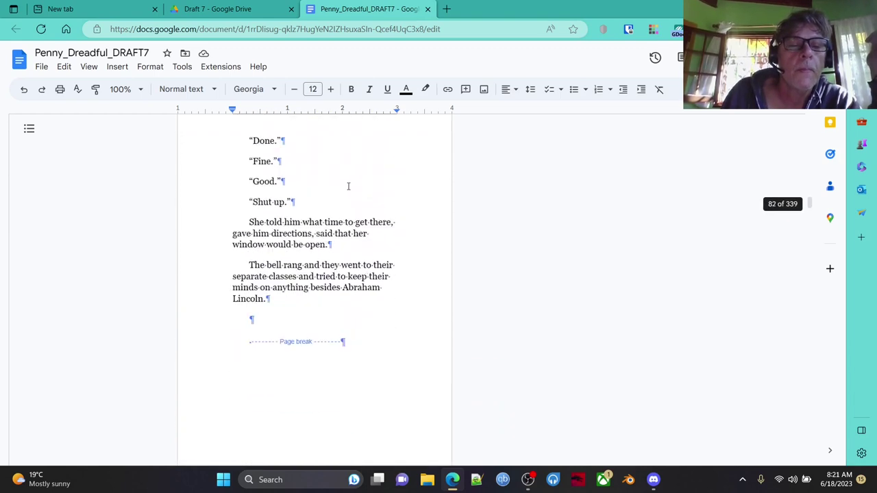
pyautogui.scroll(-10, 349, 184)
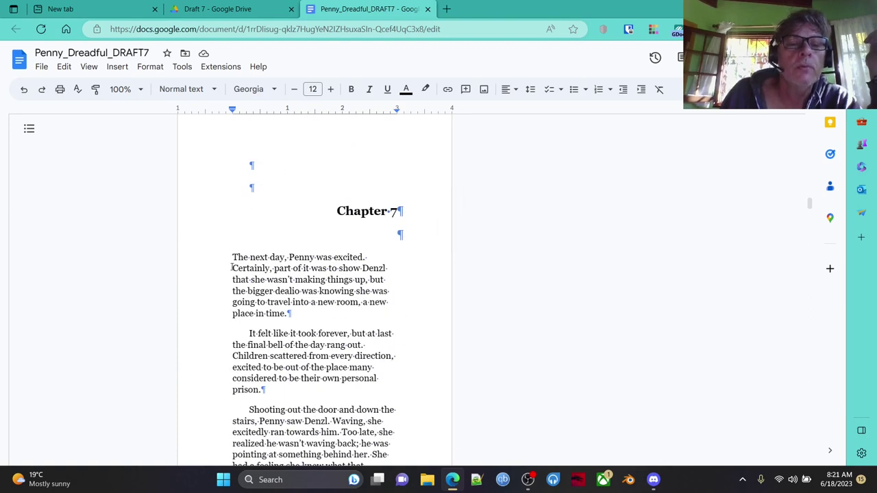
pyautogui.scroll(-5, 341, 261)
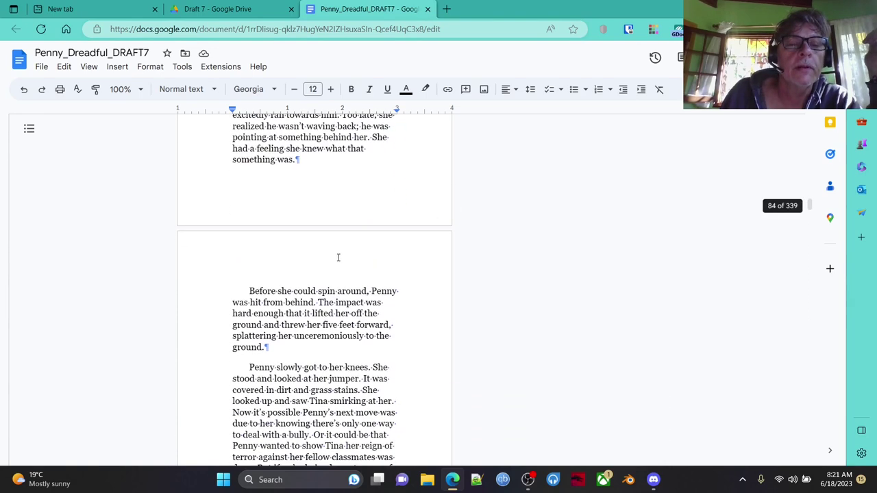
# - Dismiss the Facebook notification while reading Chapter 7's fight with Tina
pyautogui.scroll(-15, 341, 255)
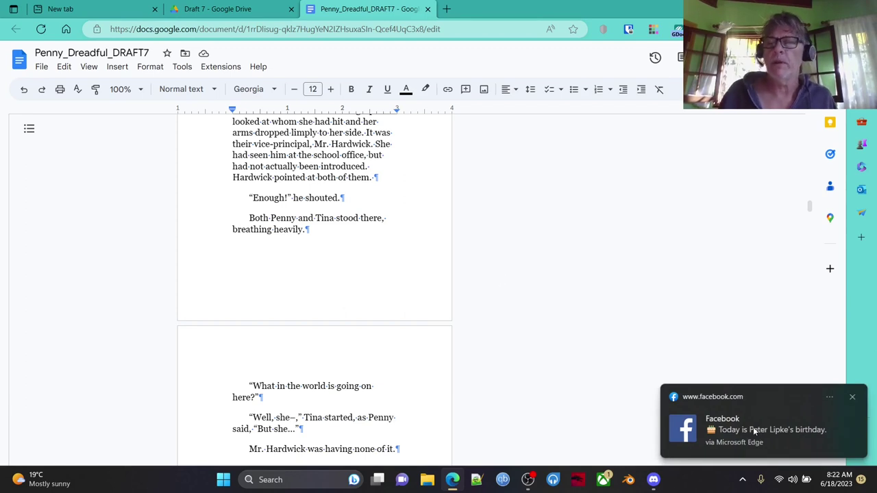
pyautogui.click(854, 401)
pyautogui.scroll(4, 404, 354)
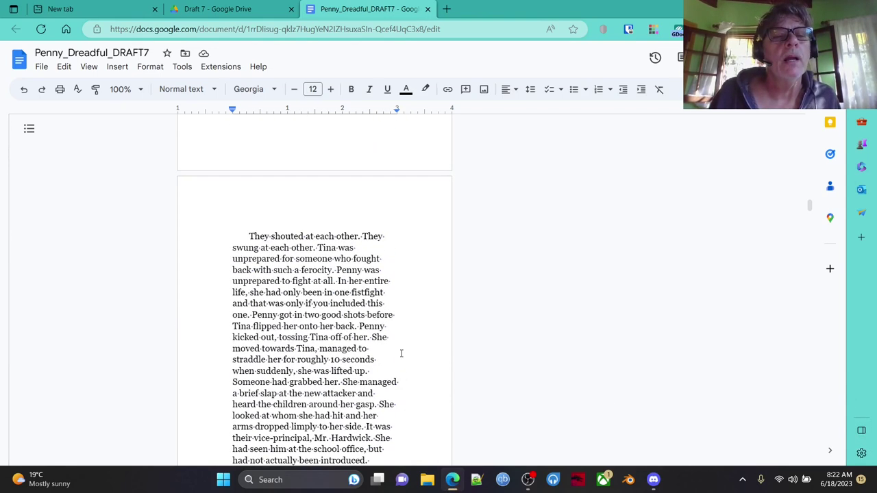